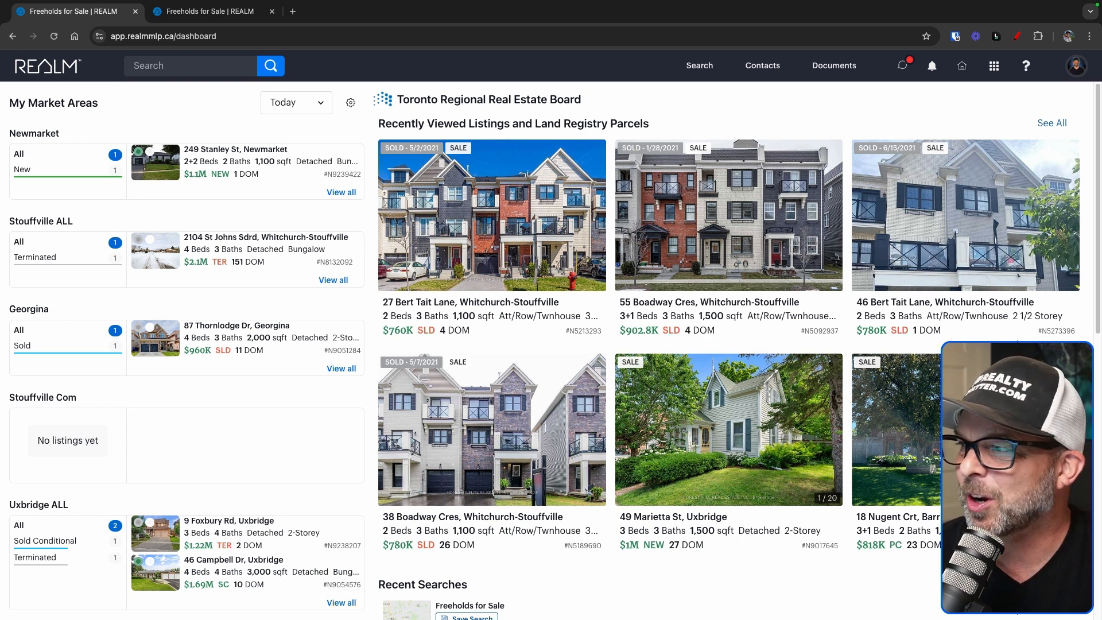
Launch the REALM CMA app by searching 'cma' in the apps list
click(998, 72)
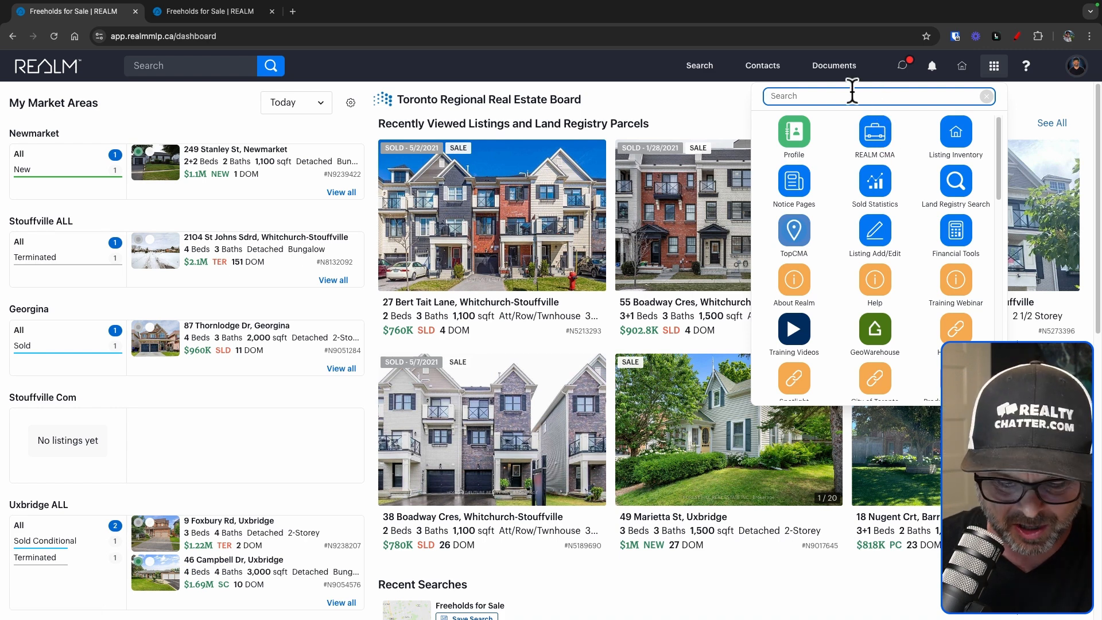
text(cma)
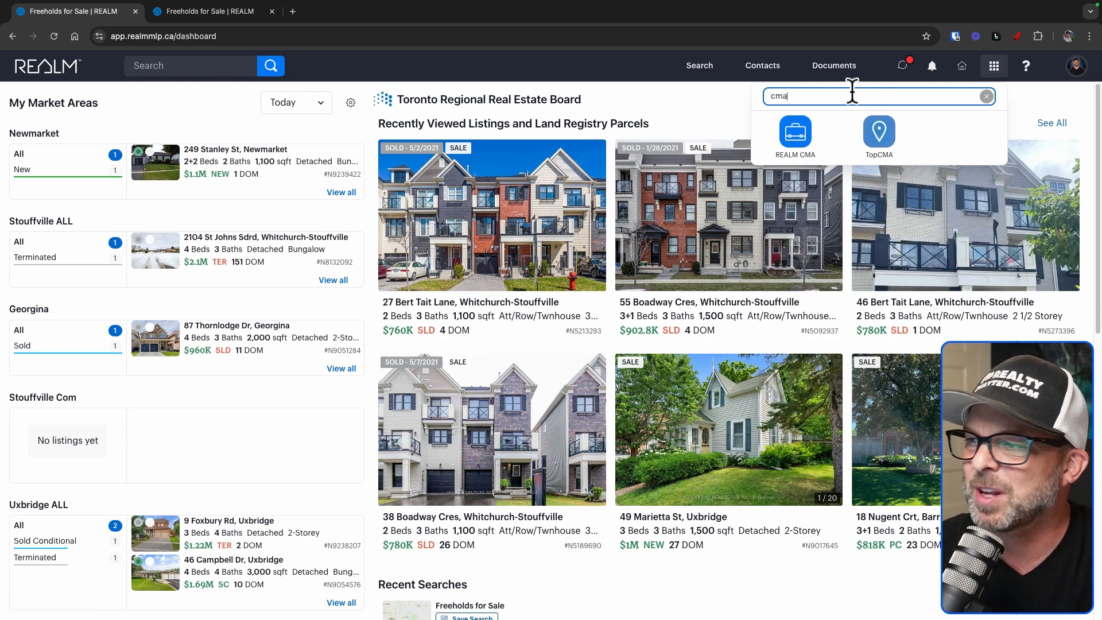
click(798, 148)
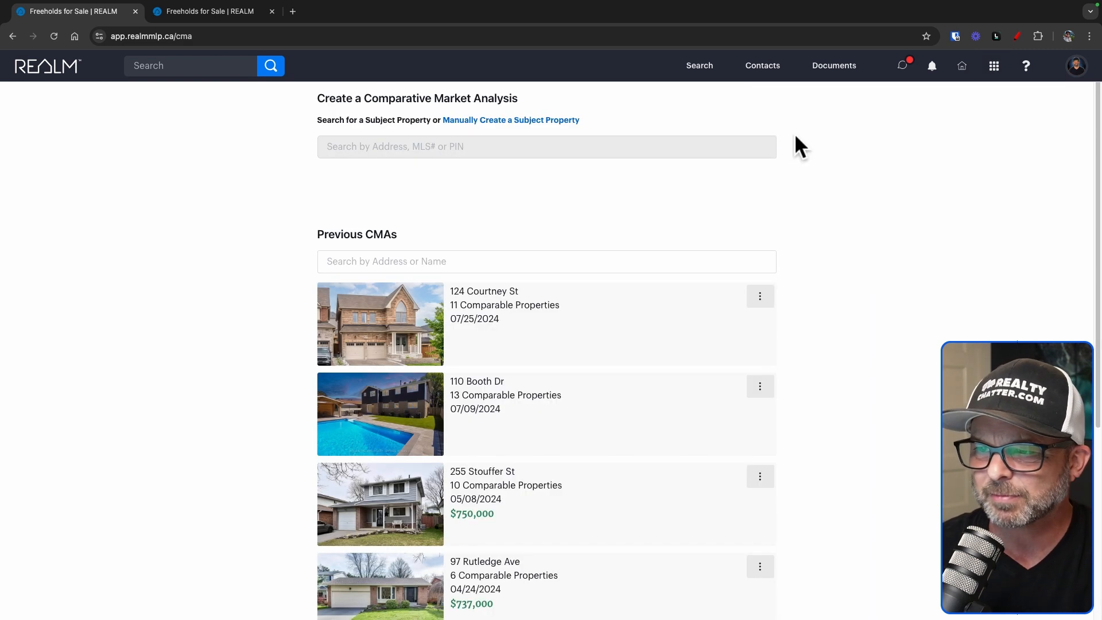
scroll(907, 332, down, 5)
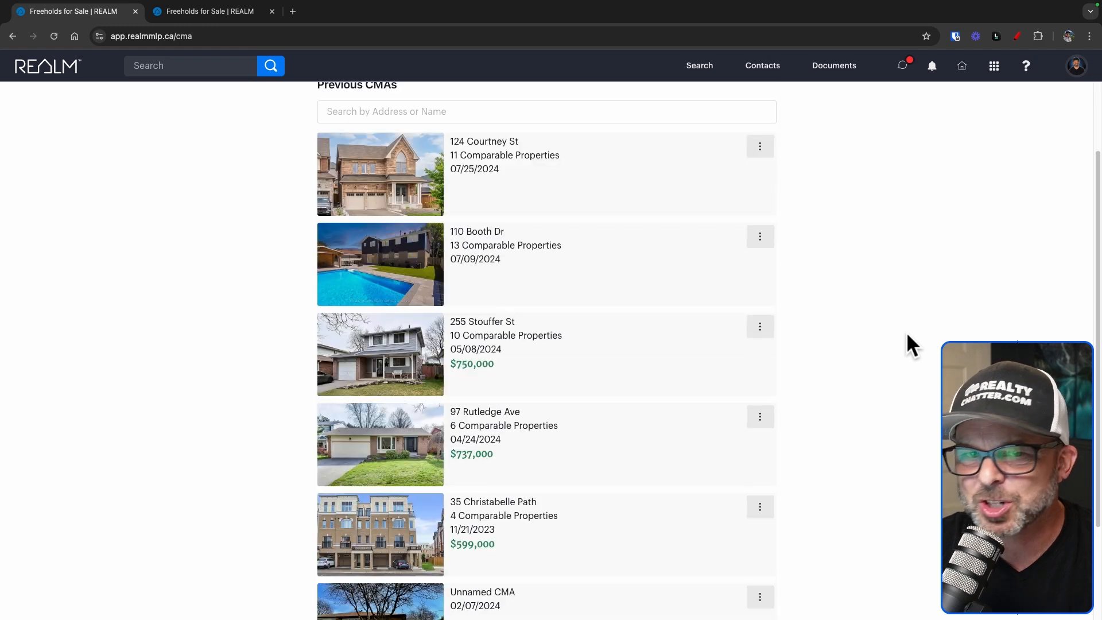
scroll(907, 333, up, 5)
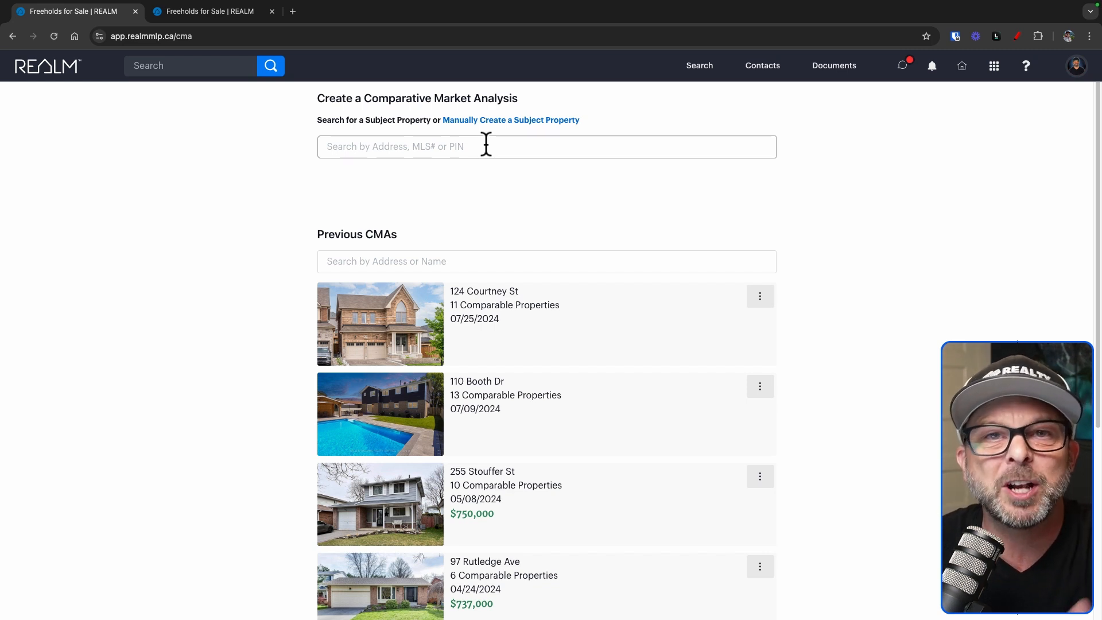
click(485, 121)
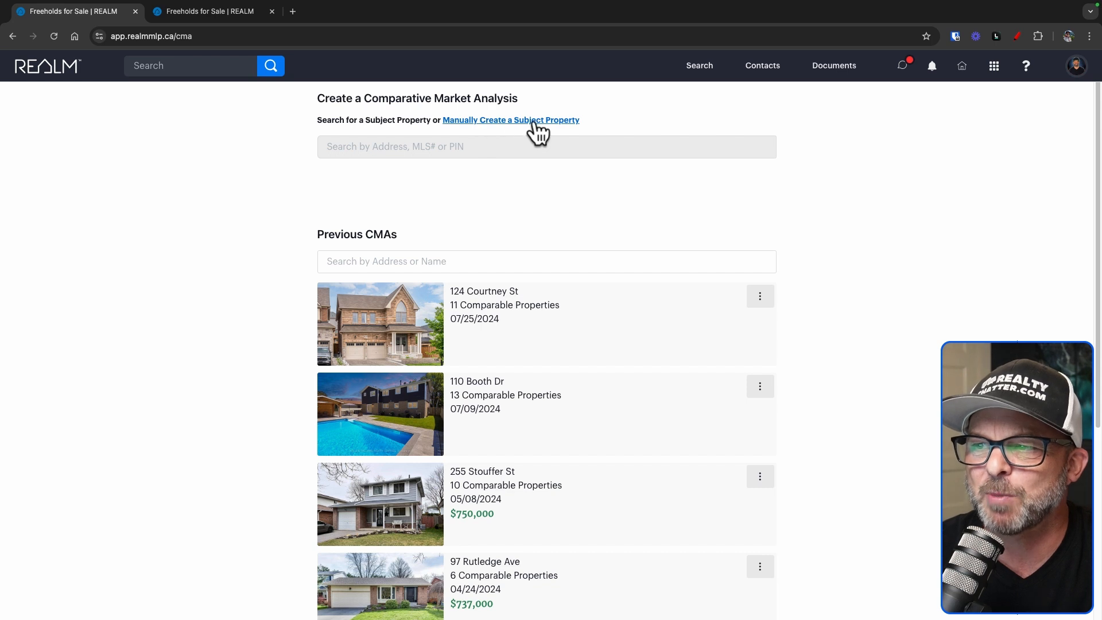
click(485, 148)
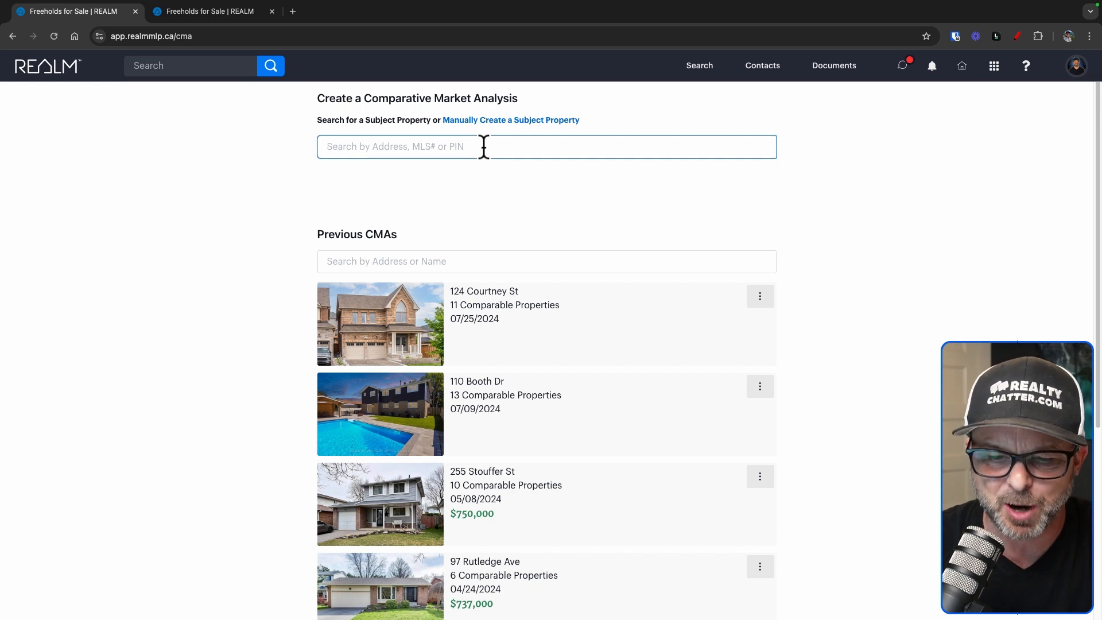
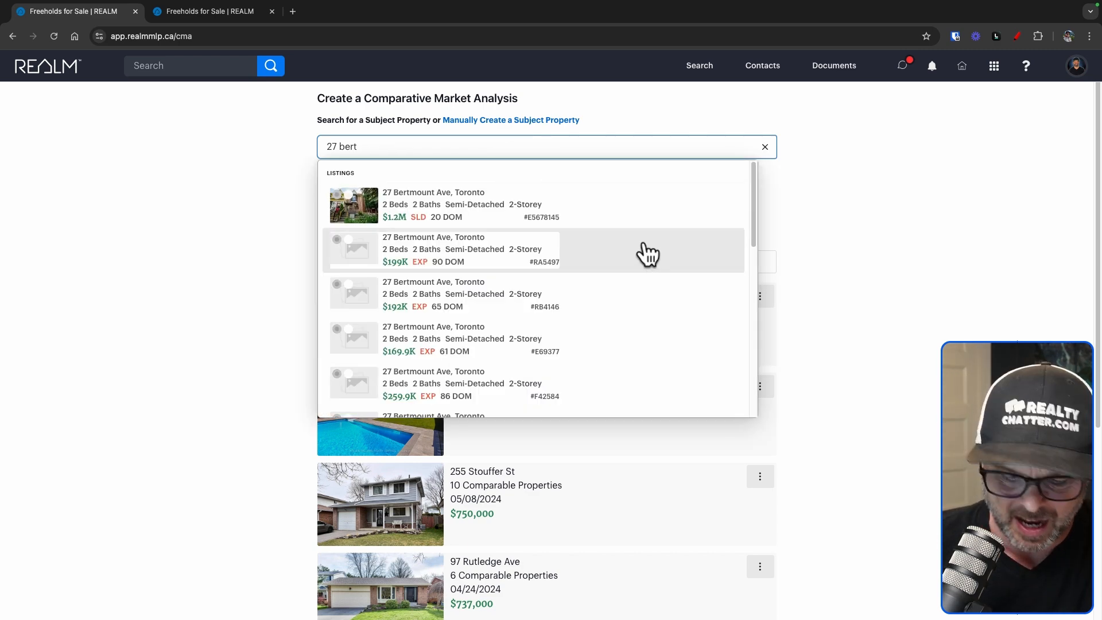
scroll(604, 298, down, 2)
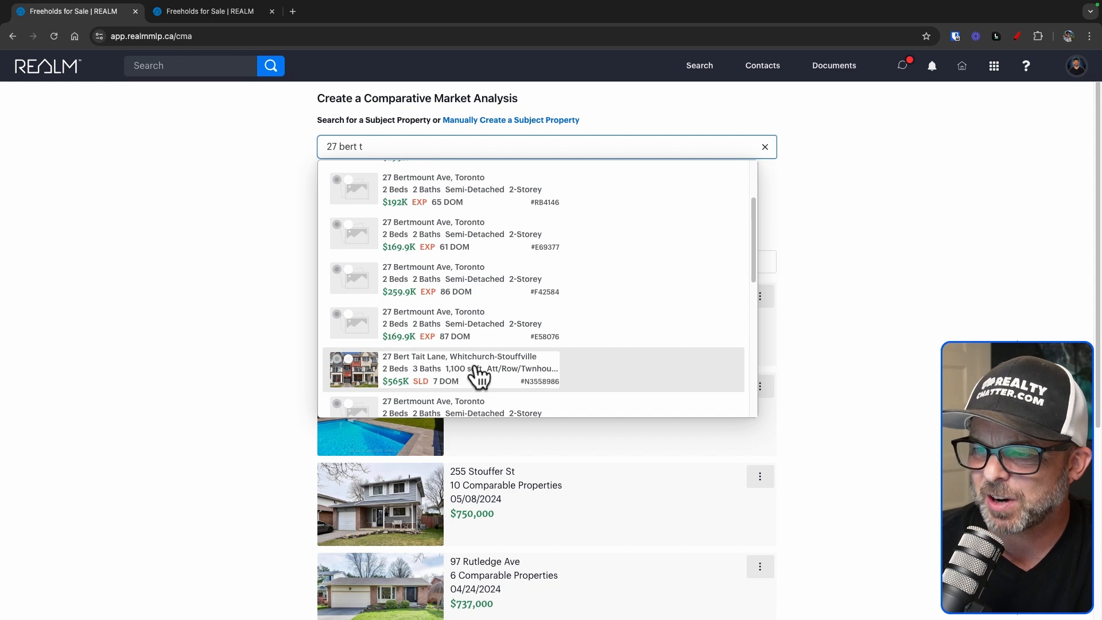
click(475, 375)
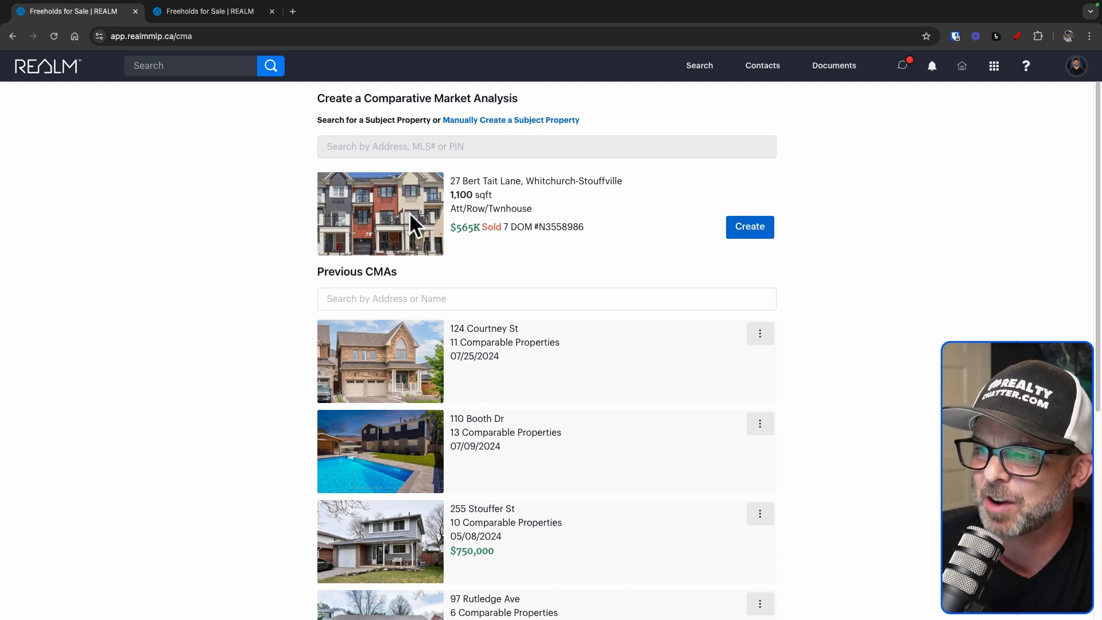
click(762, 234)
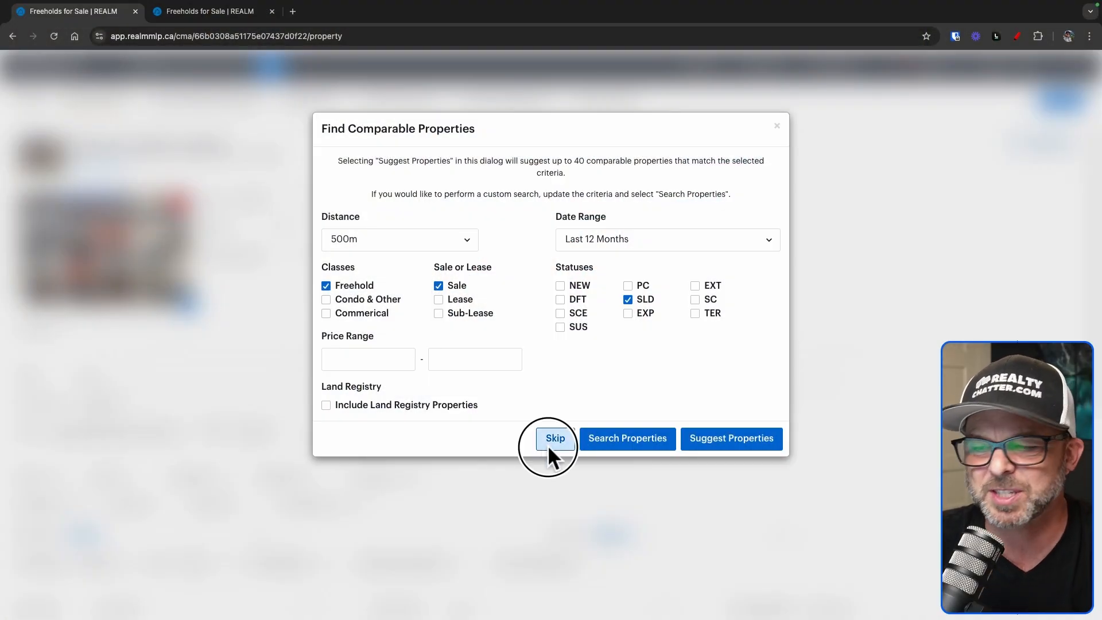
Skip comparable suggestions and review the prefilled details: 5 rooms, 2 bedrooms, 3 washrooms, taxes 2755
click(548, 445)
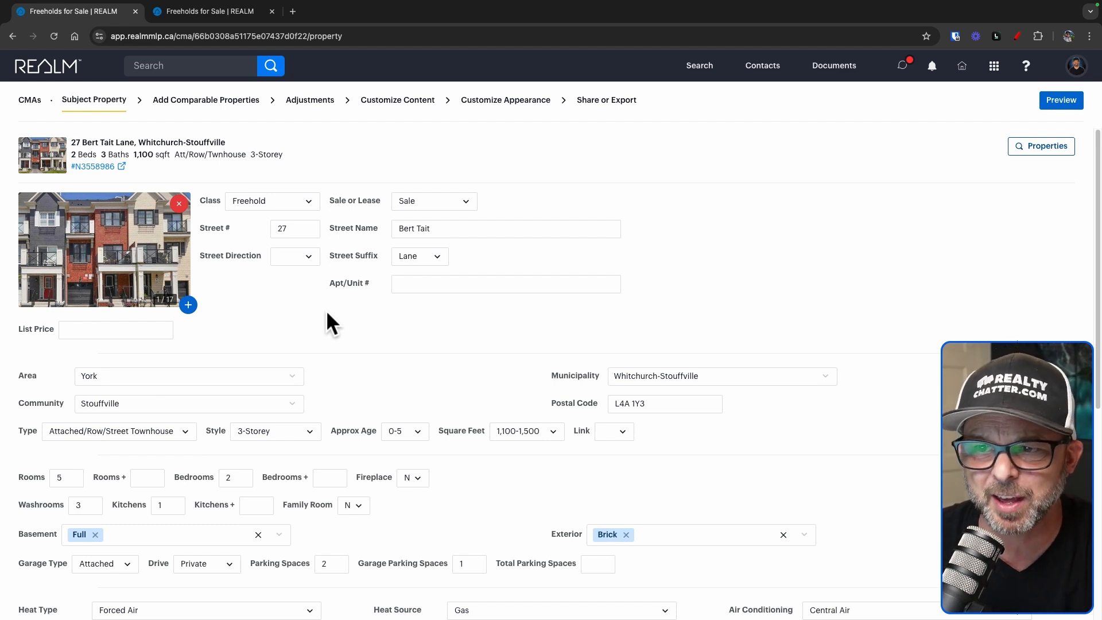
scroll(327, 313, down, 2)
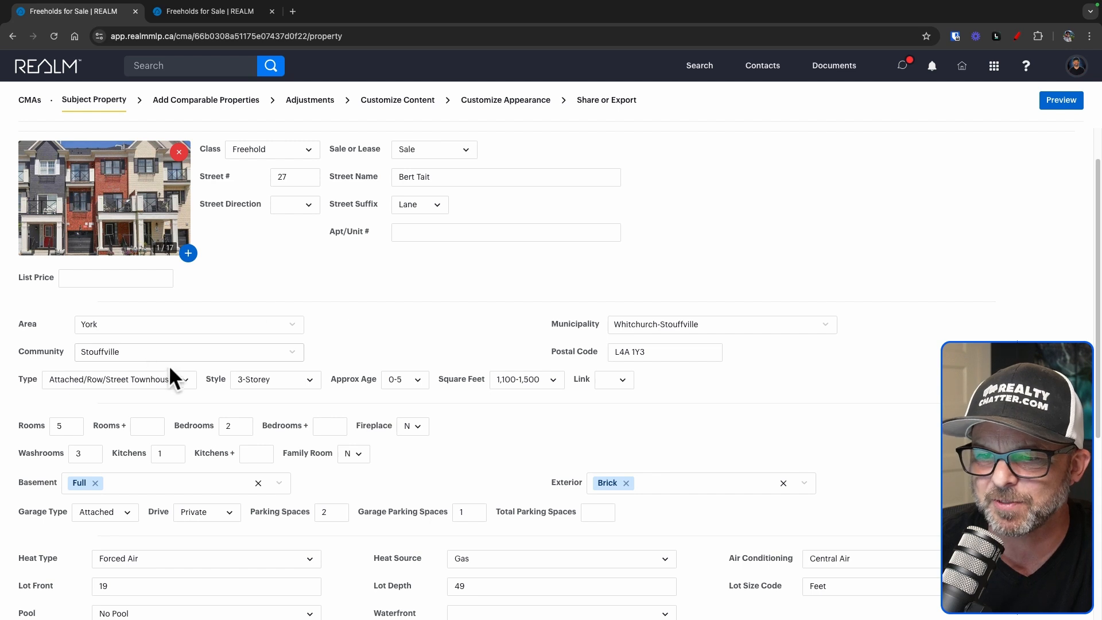
click(236, 426)
scroll(238, 425, down, 1)
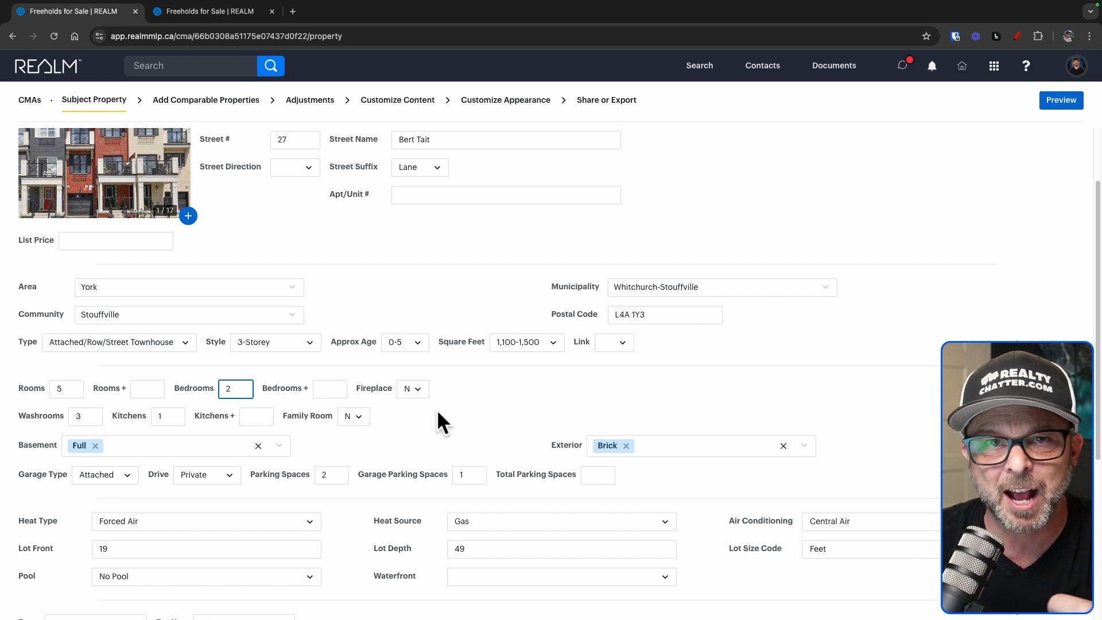
scroll(438, 412, down, 1)
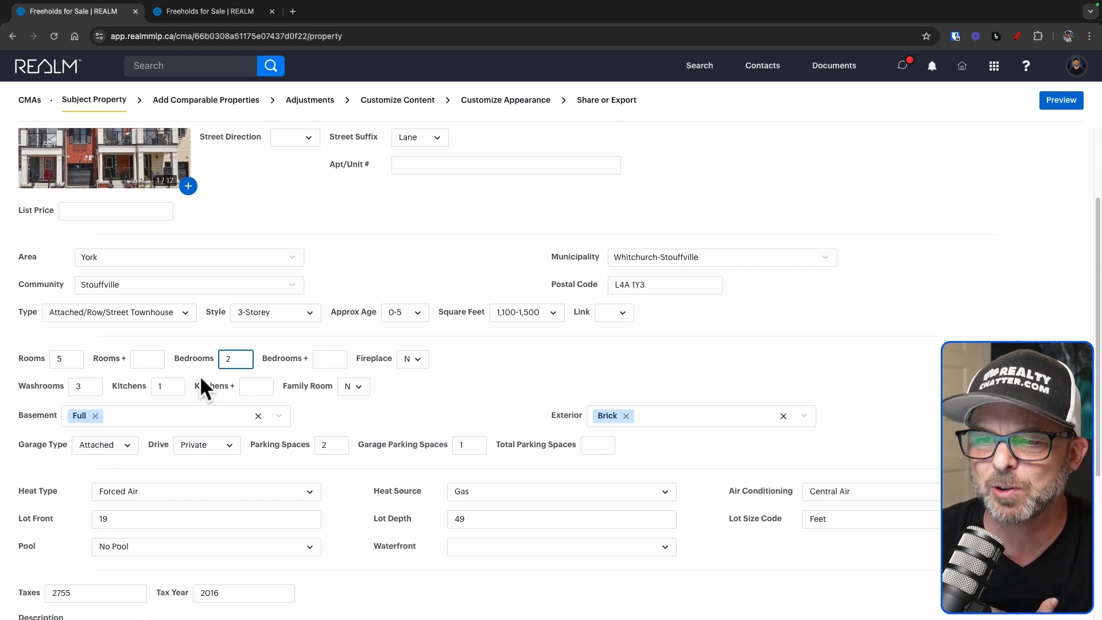
scroll(439, 396, down, 3)
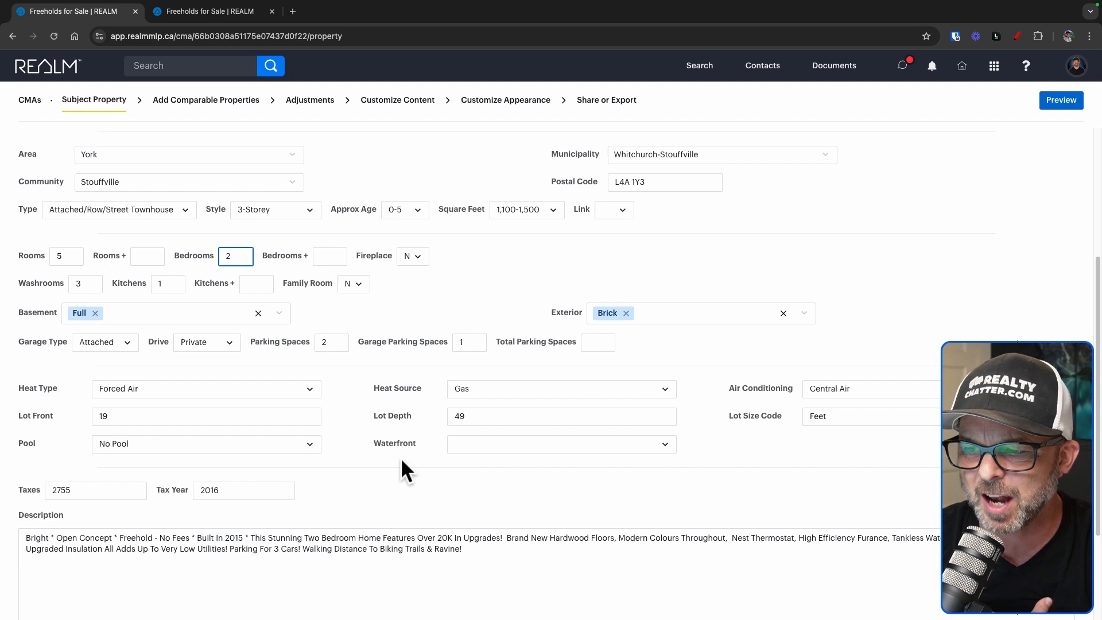
scroll(347, 465, down, 1)
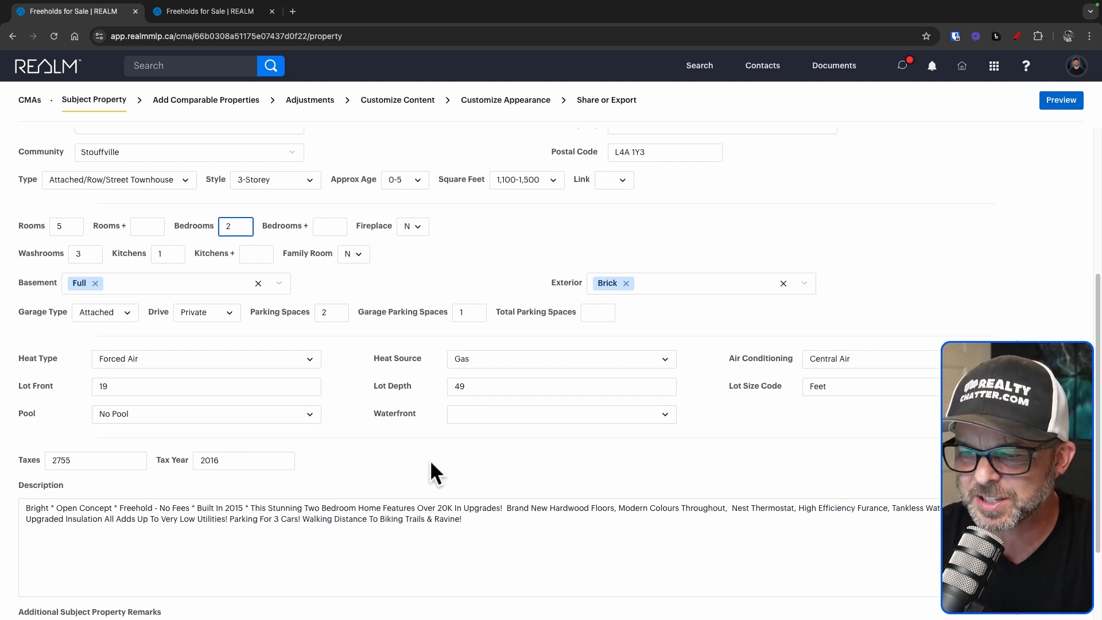
scroll(430, 462, up, 5)
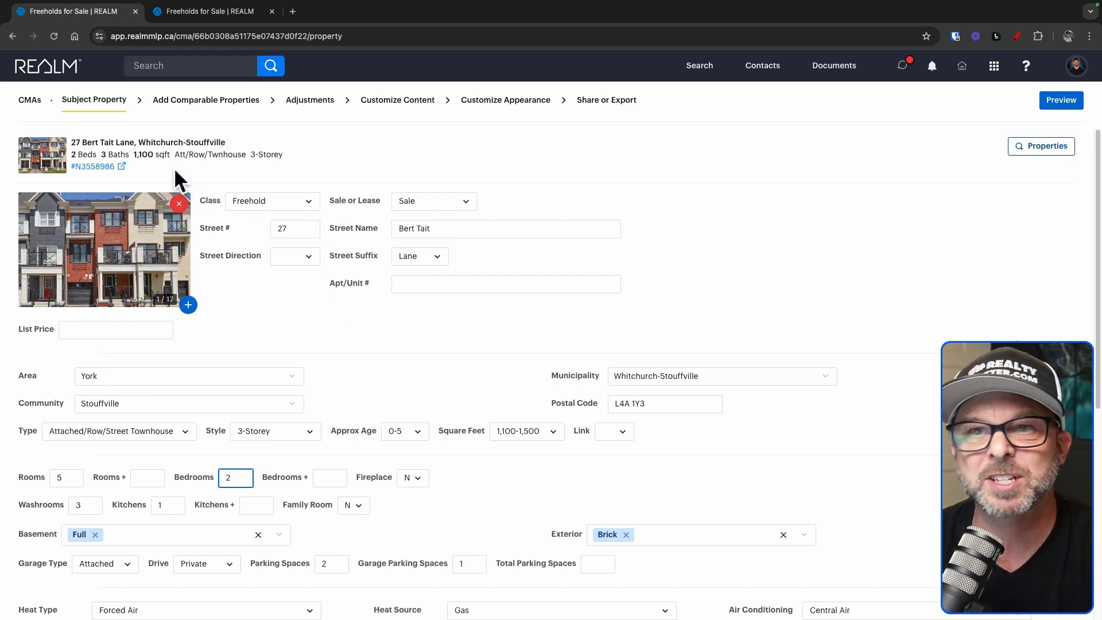
click(104, 167)
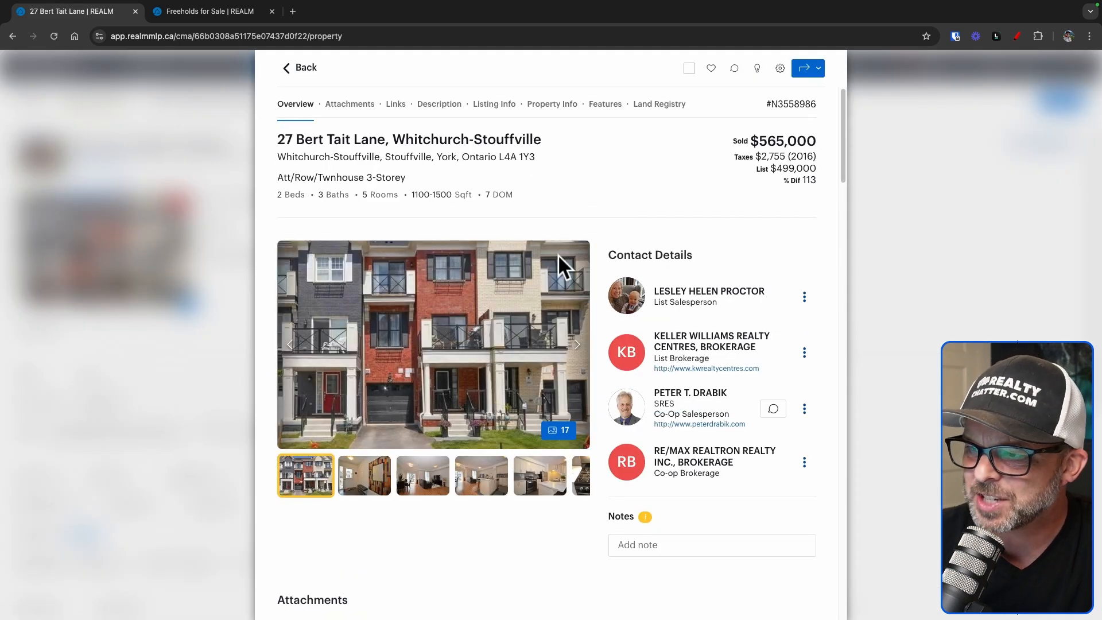
scroll(566, 333, down, 1)
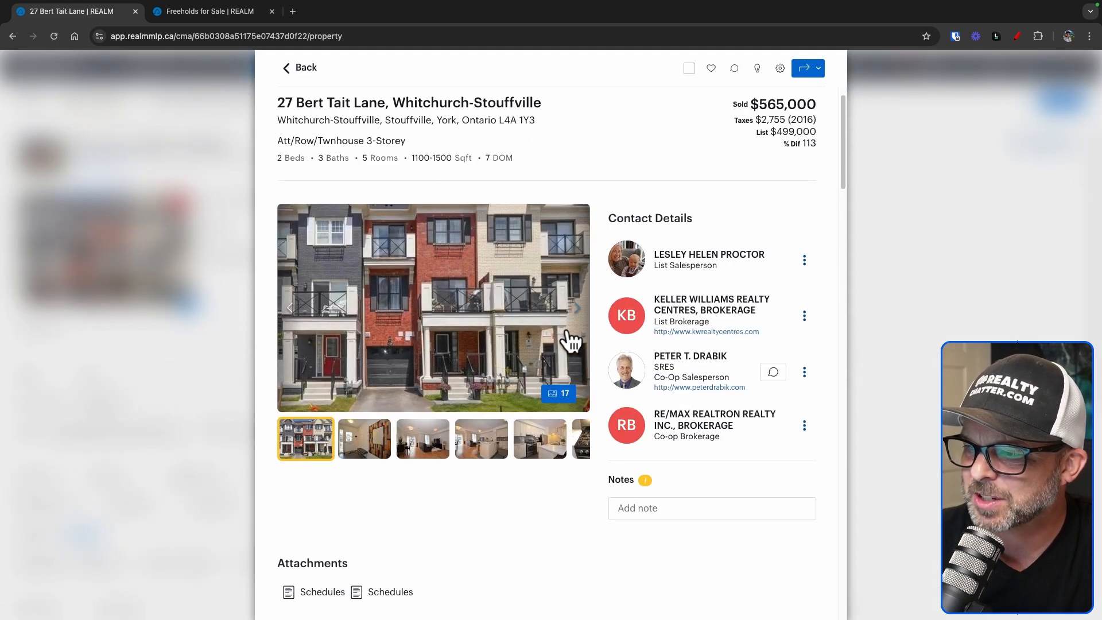
scroll(570, 339, up, 1)
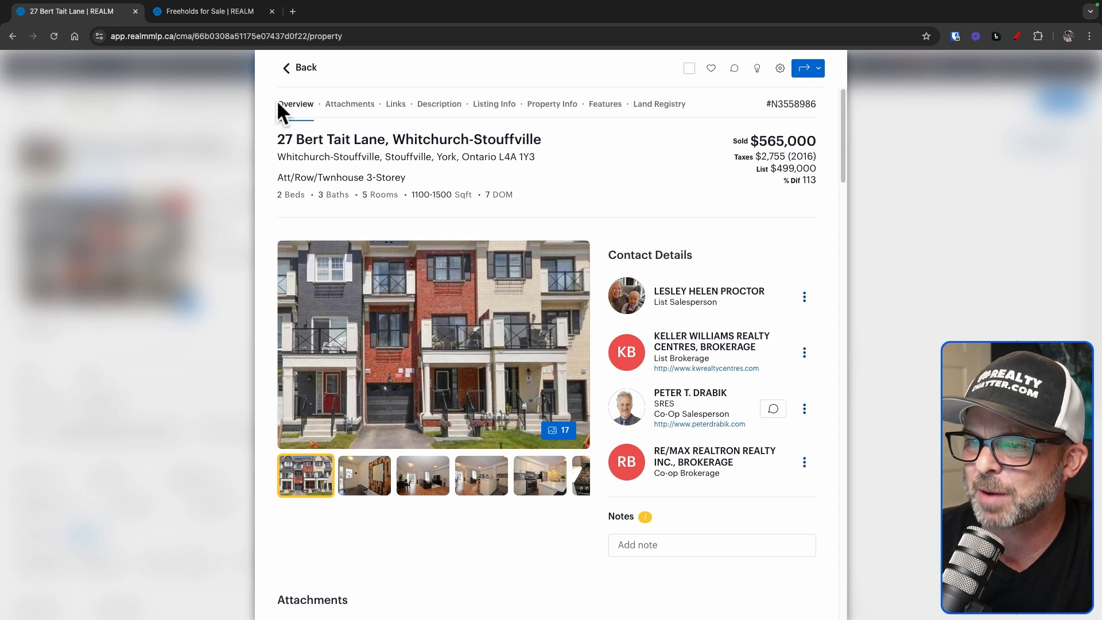
click(301, 68)
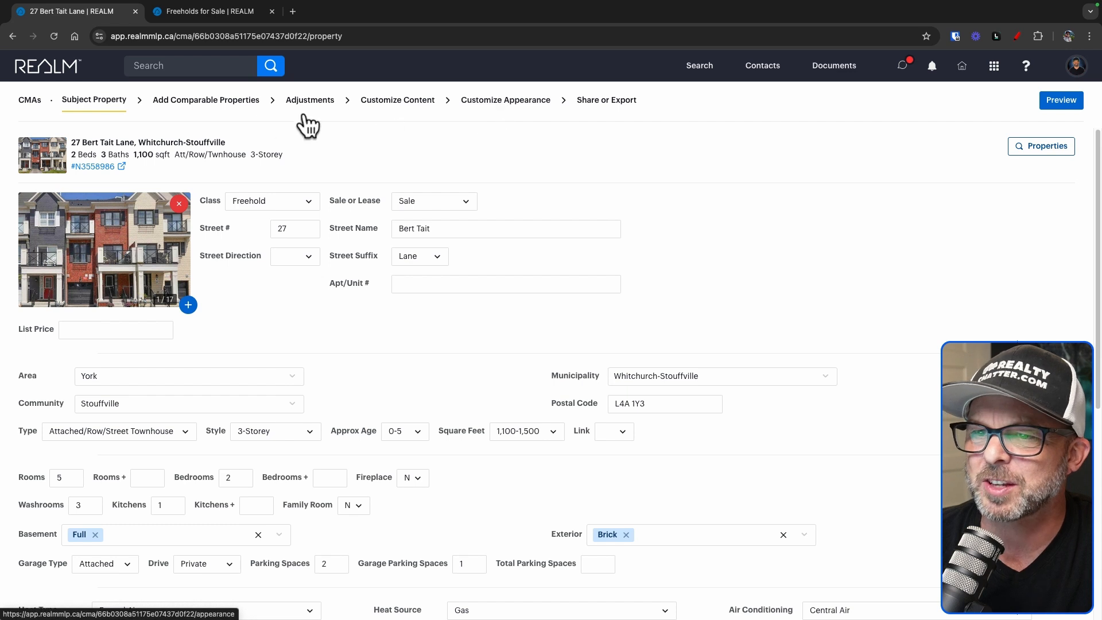
click(195, 109)
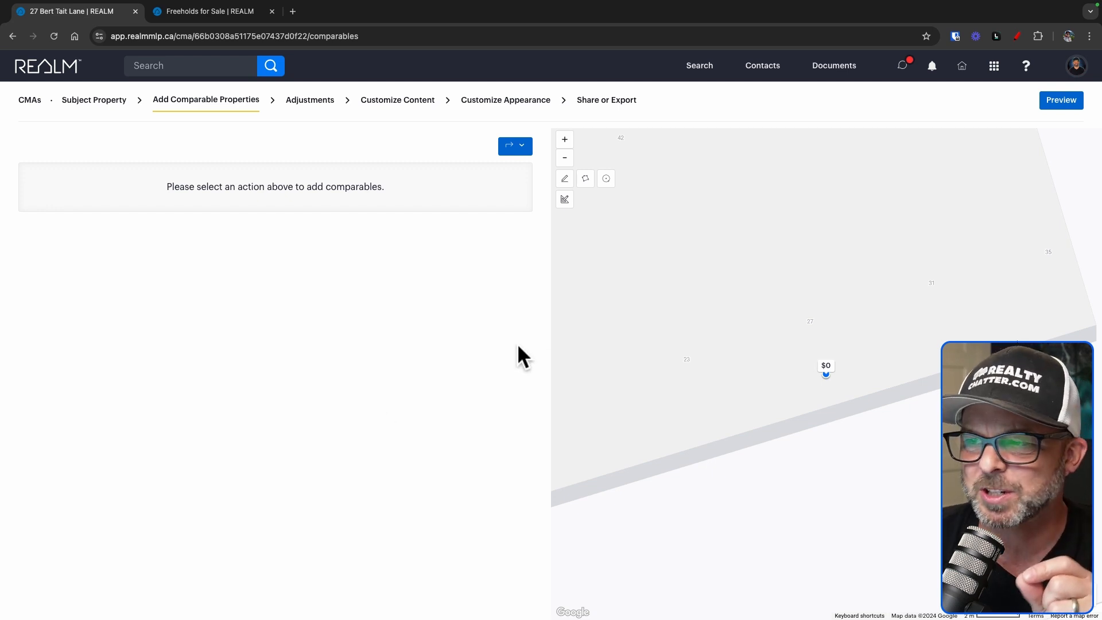
click(564, 159)
click(565, 160)
click(565, 159)
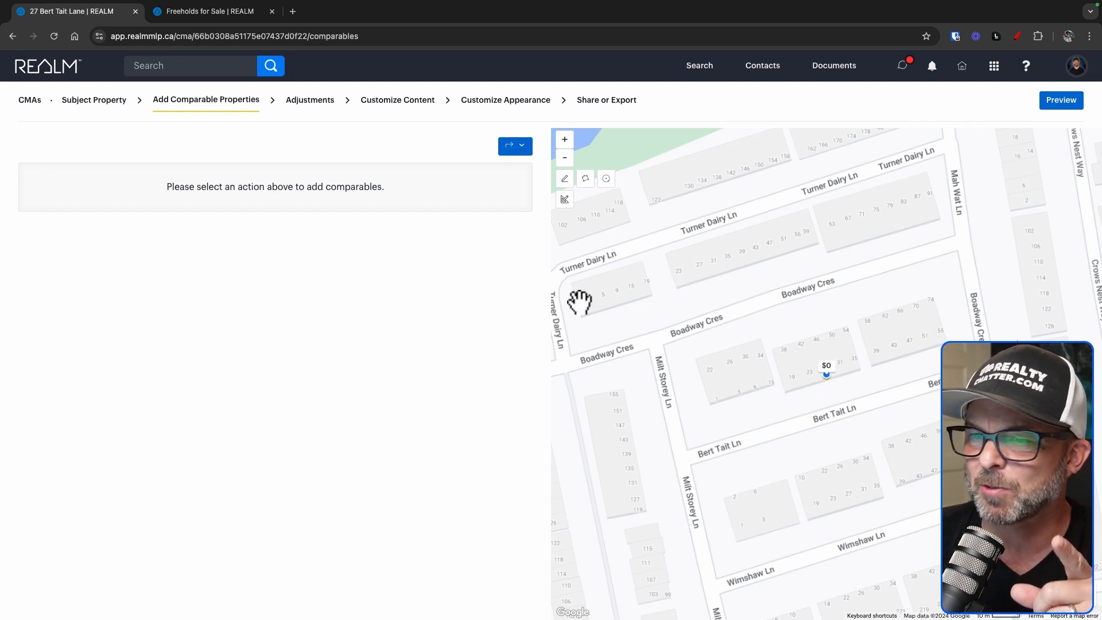
Clear the $1,000,000 List Price on the subject property form, then continue to comparable properties
click(96, 107)
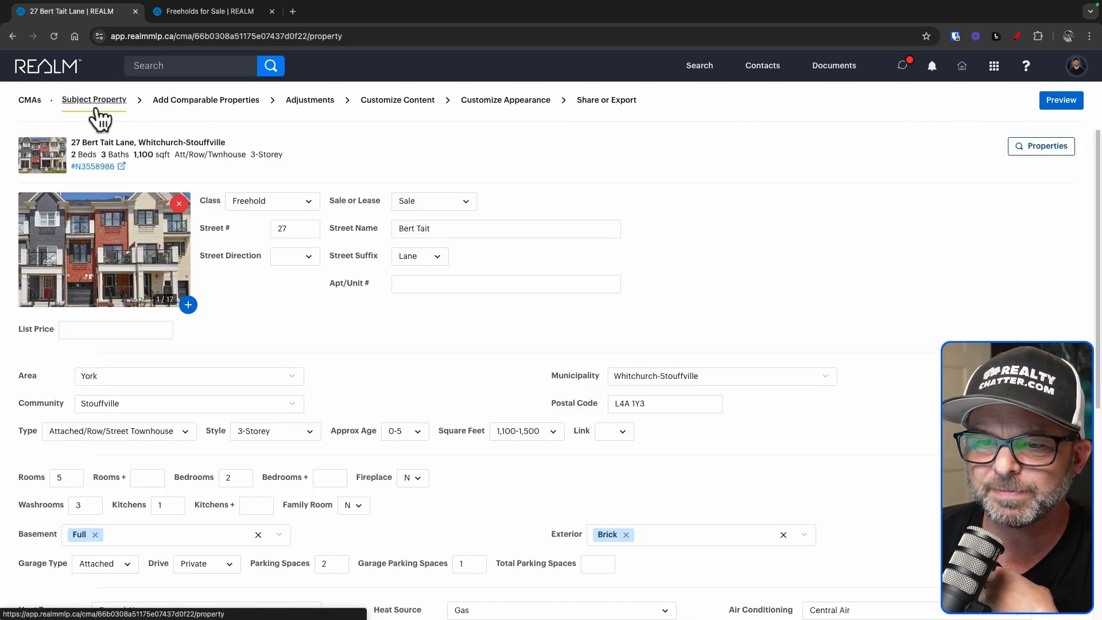
click(86, 330)
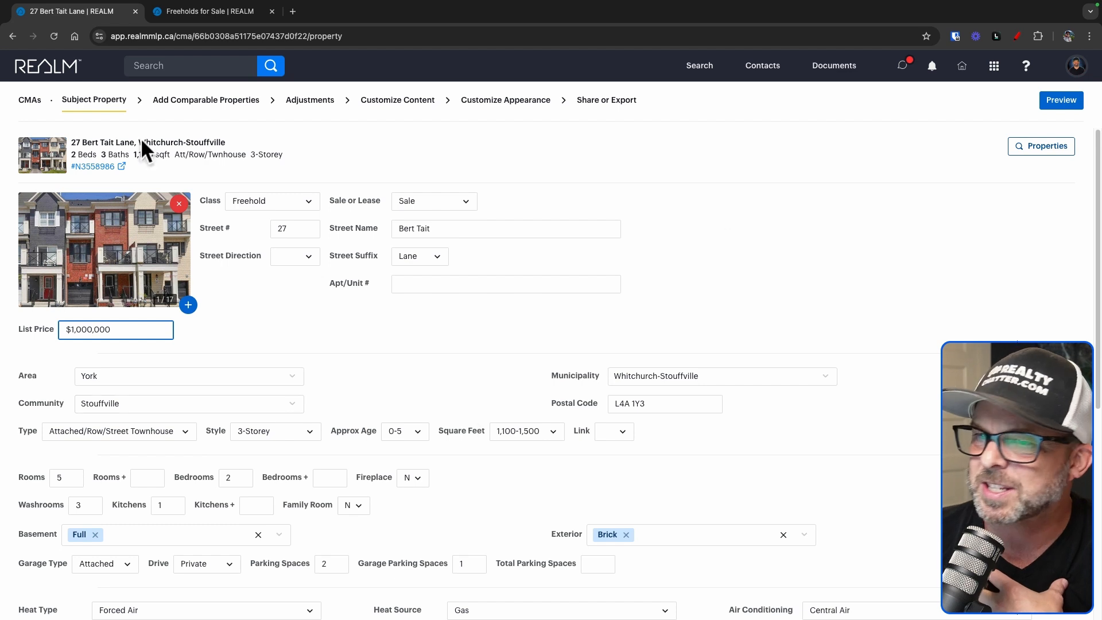
click(194, 105)
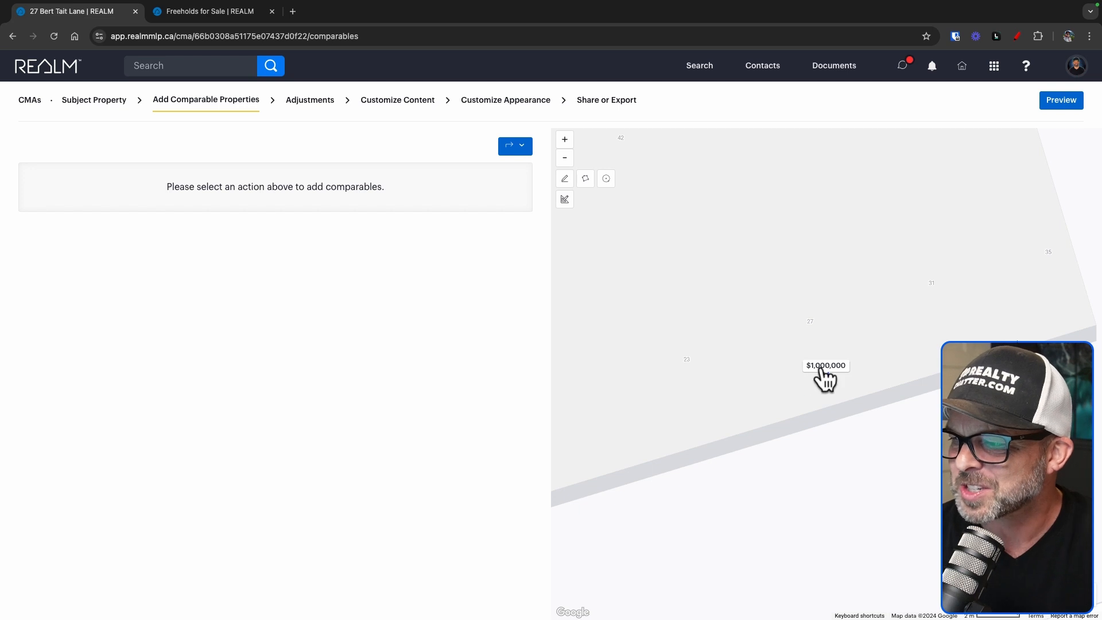
click(112, 102)
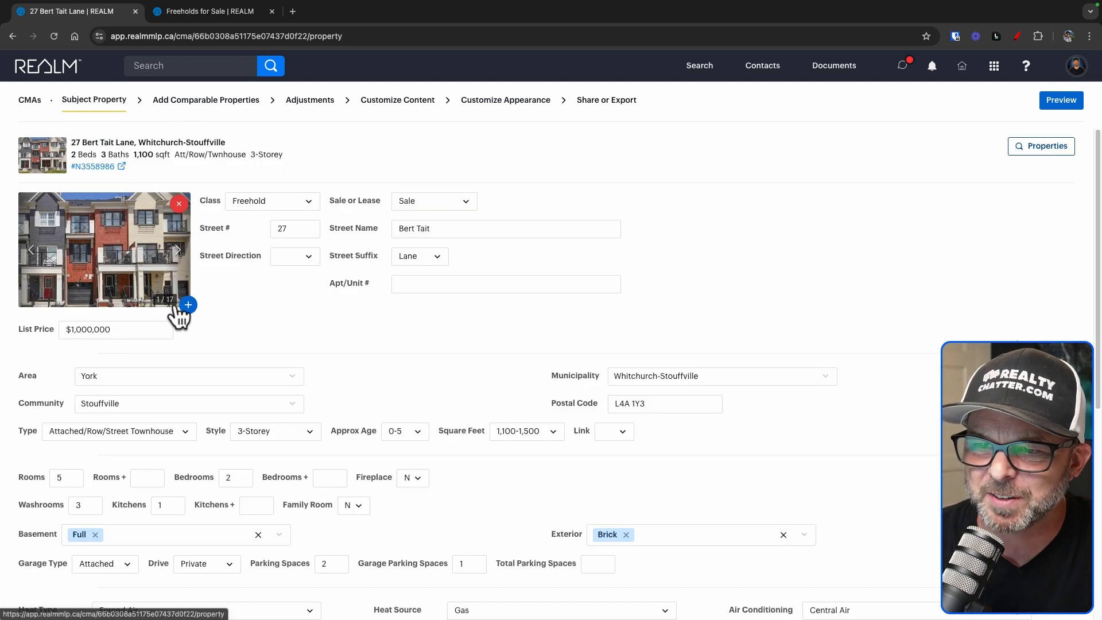
click(136, 329)
drag(136, 329, 59, 328)
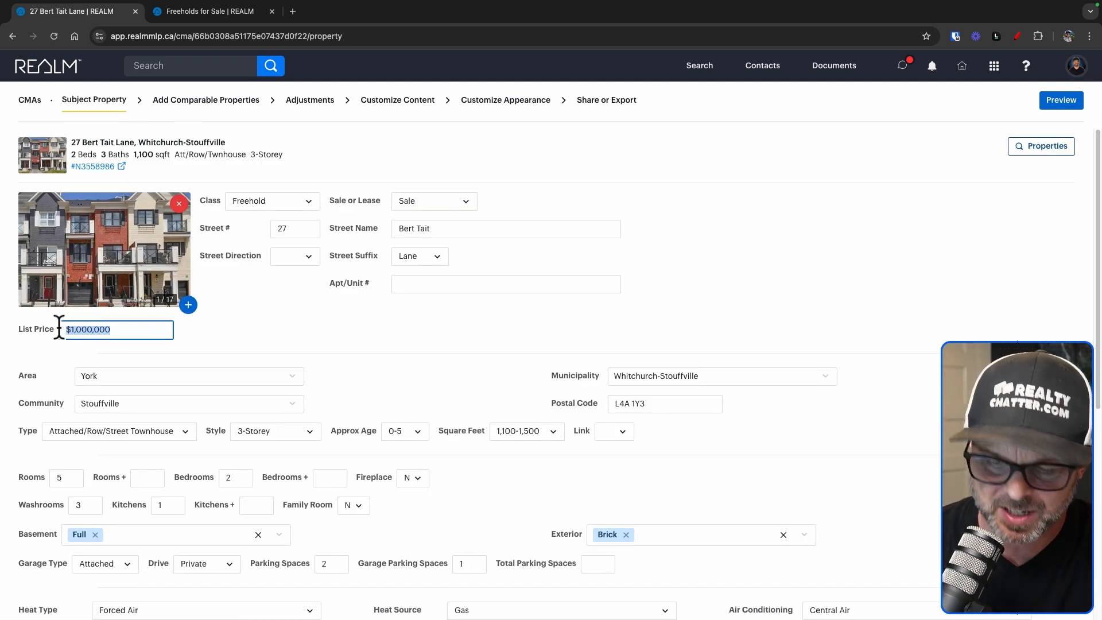
key(BackSpace)
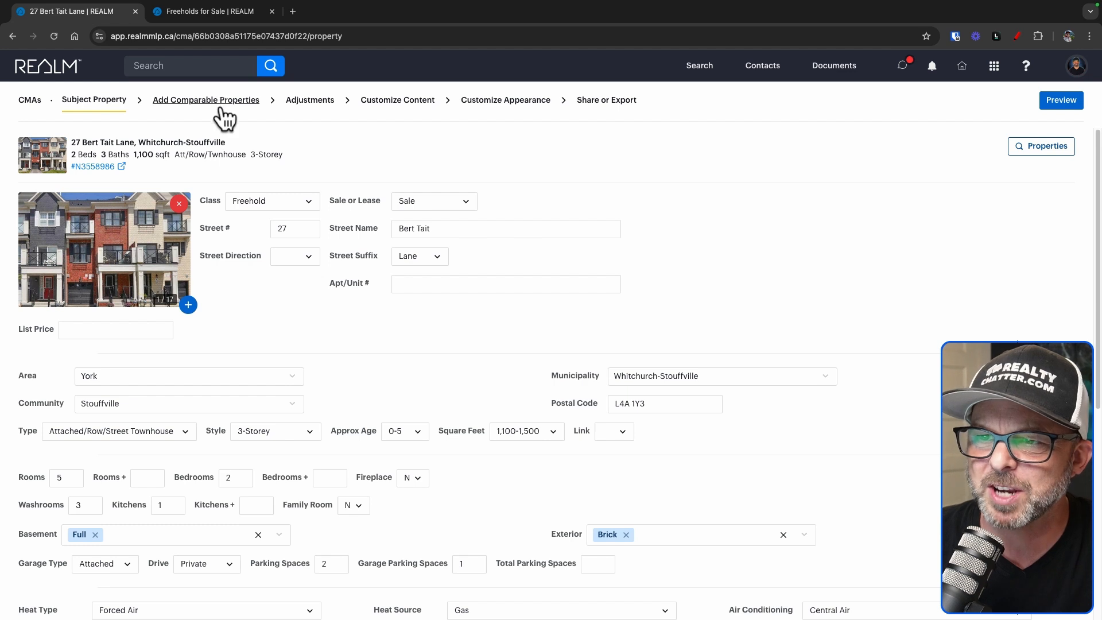
click(219, 106)
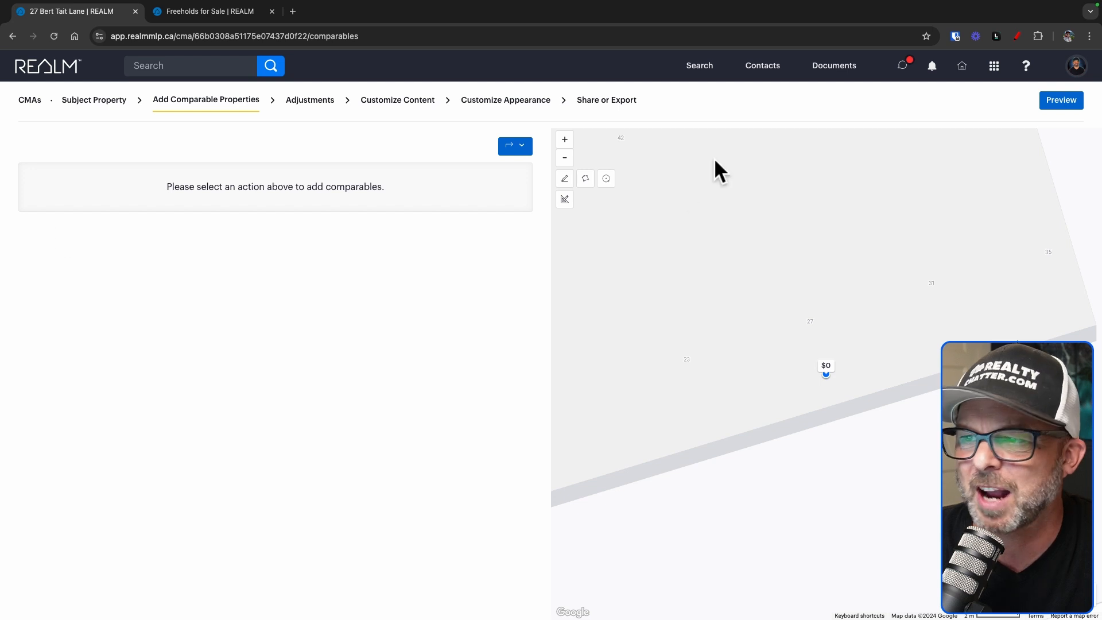
click(516, 148)
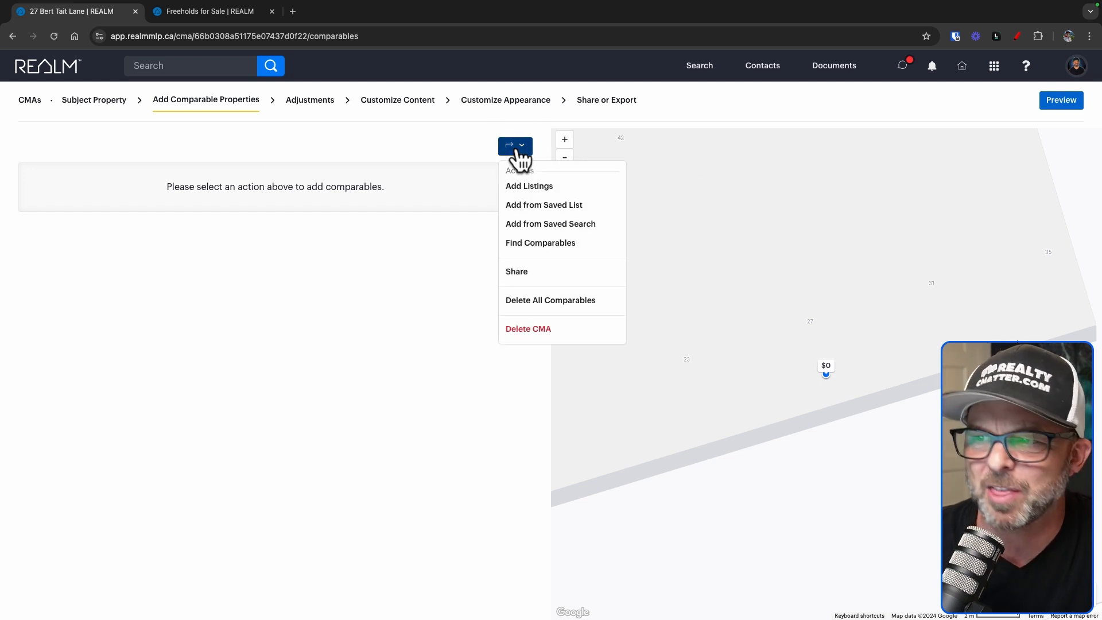
click(556, 185)
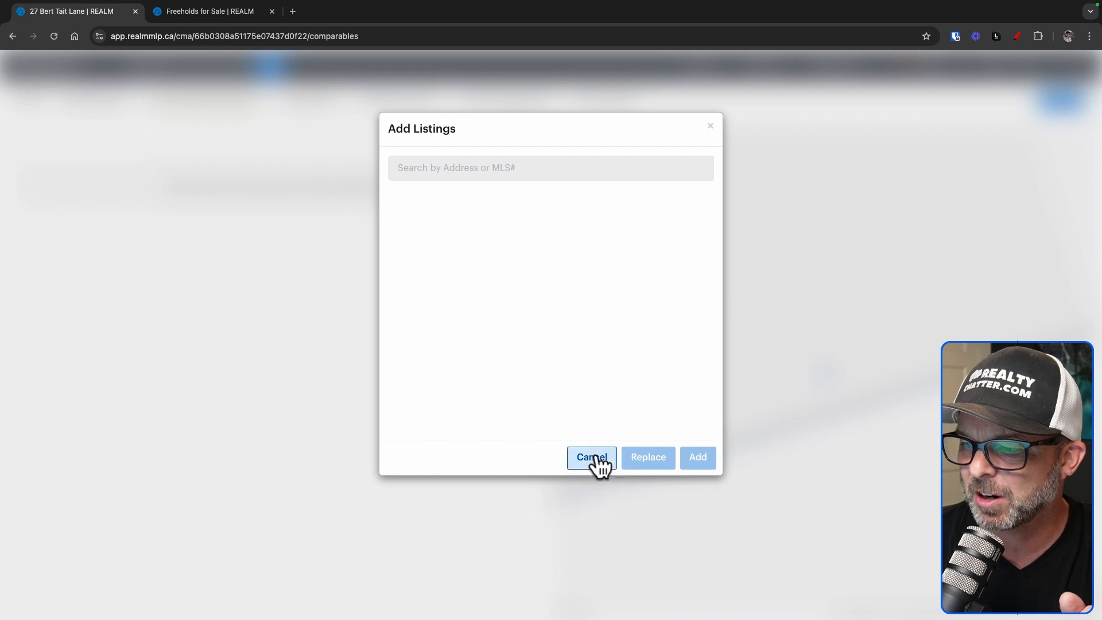
click(591, 457)
click(520, 148)
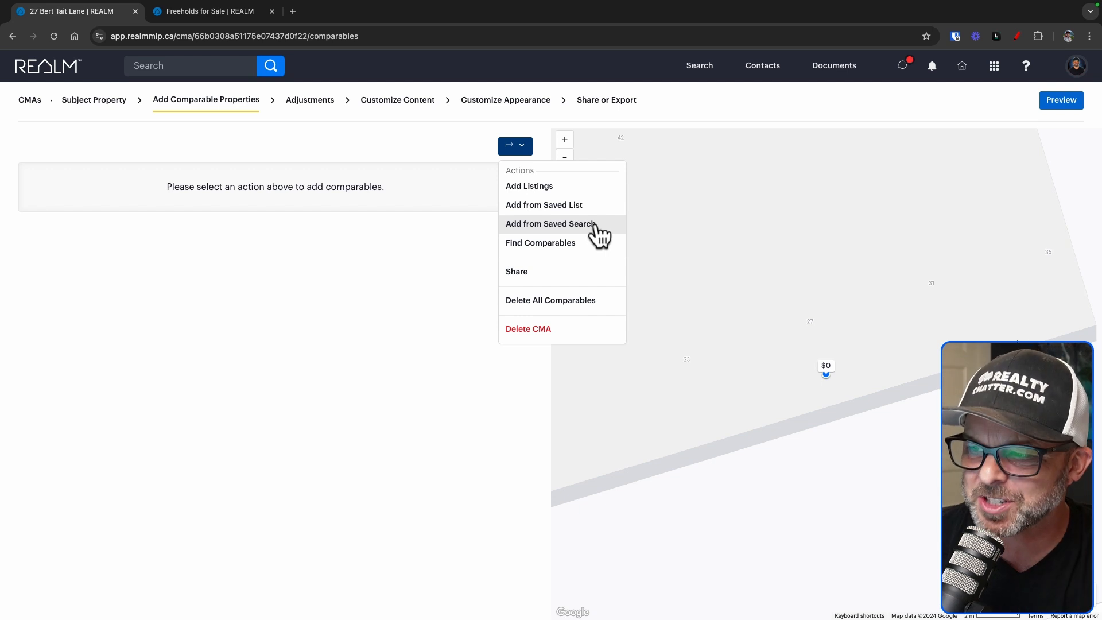
click(553, 246)
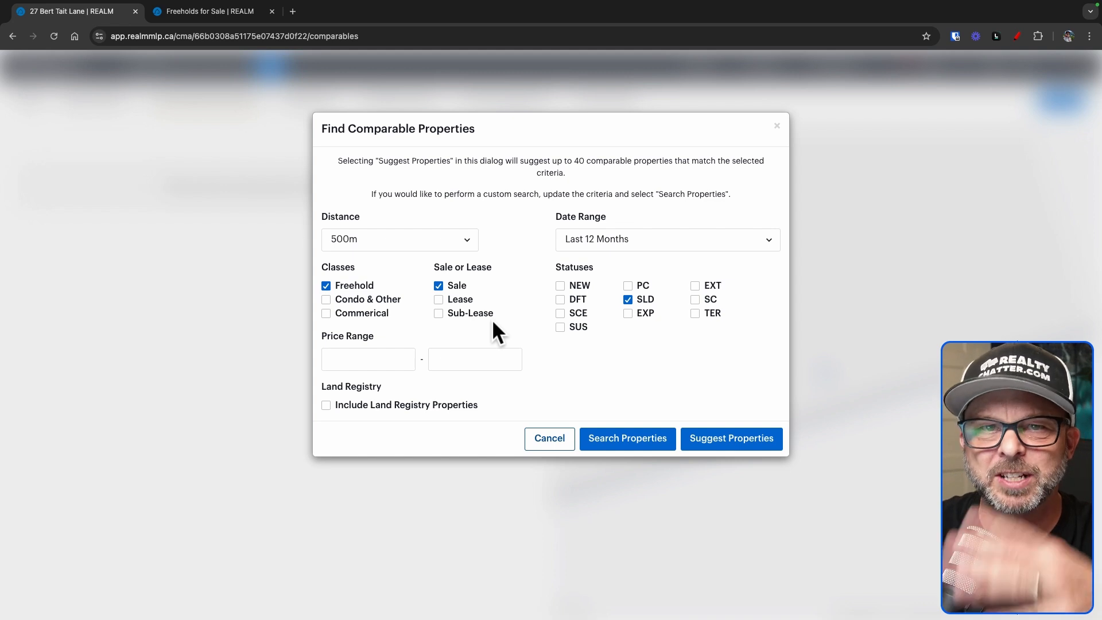
click(556, 439)
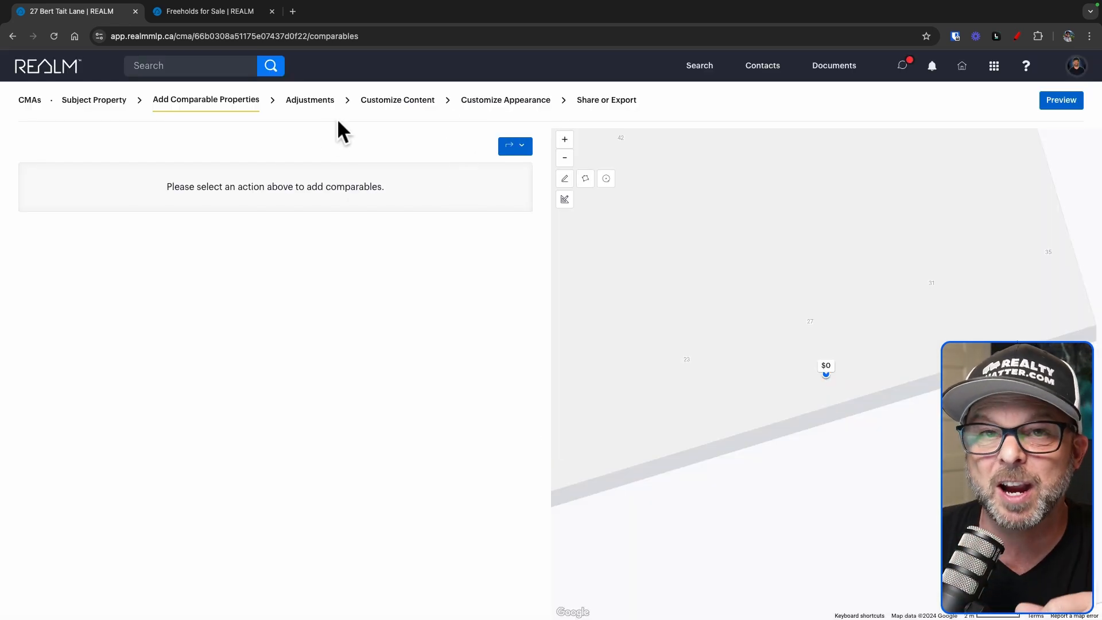
click(523, 145)
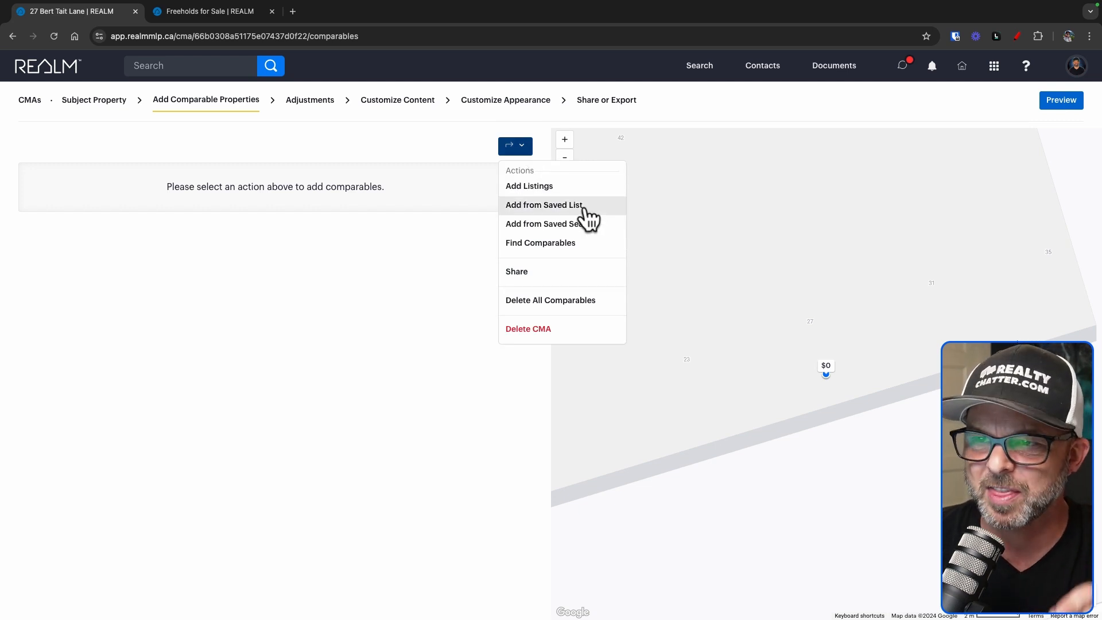
click(370, 237)
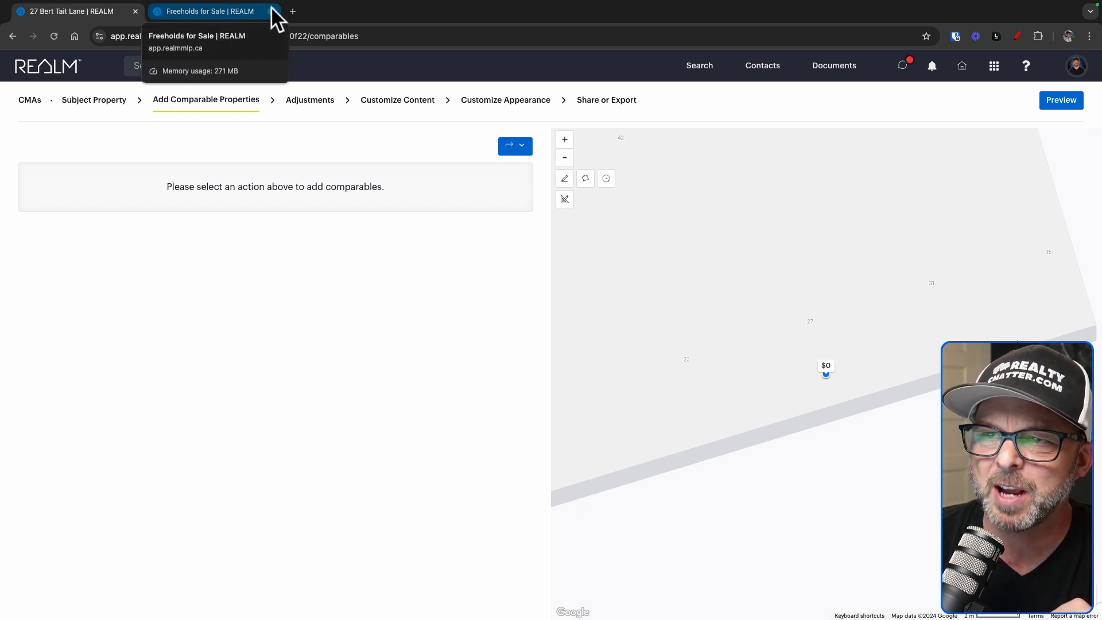
In the second tab, reopen the recent Freeholds for Sale search from the dashboard
click(239, 15)
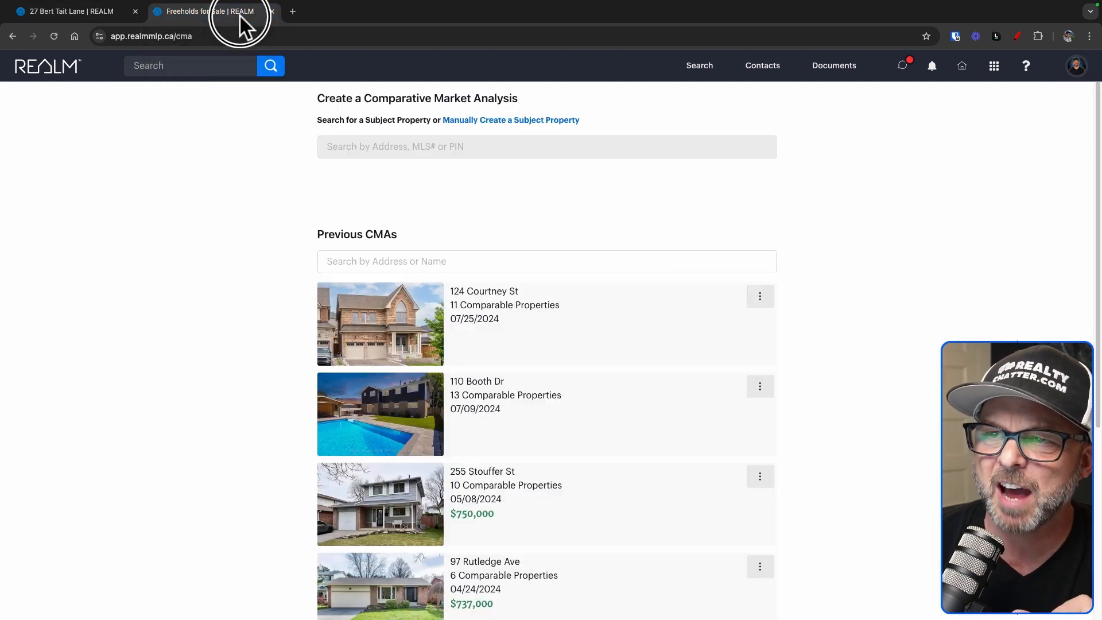
click(38, 80)
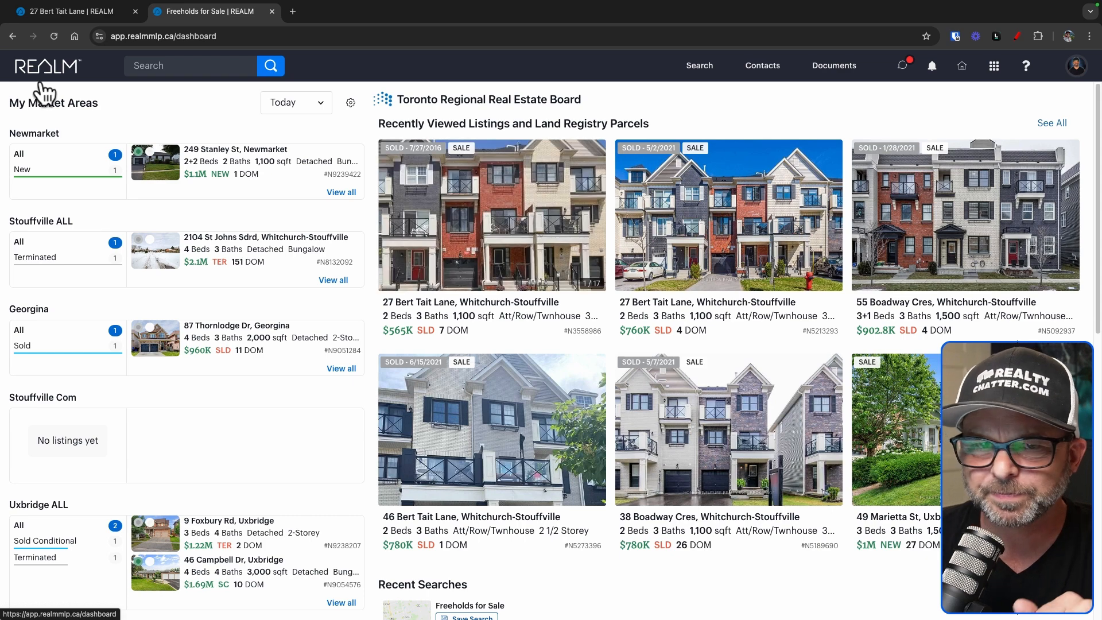
click(271, 67)
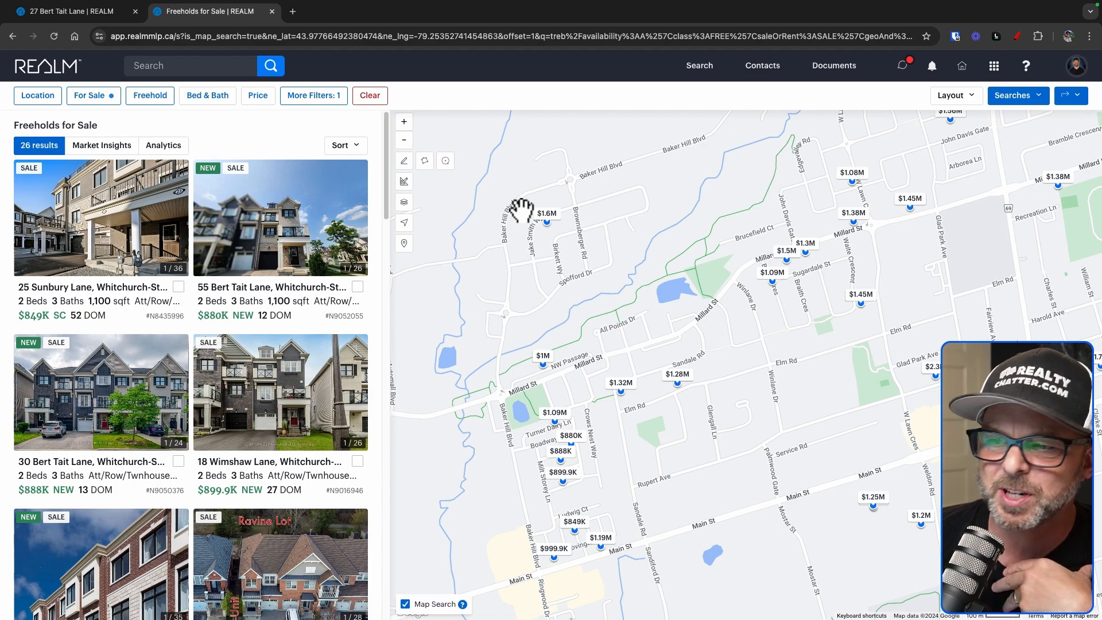
drag(849, 357, 858, 318)
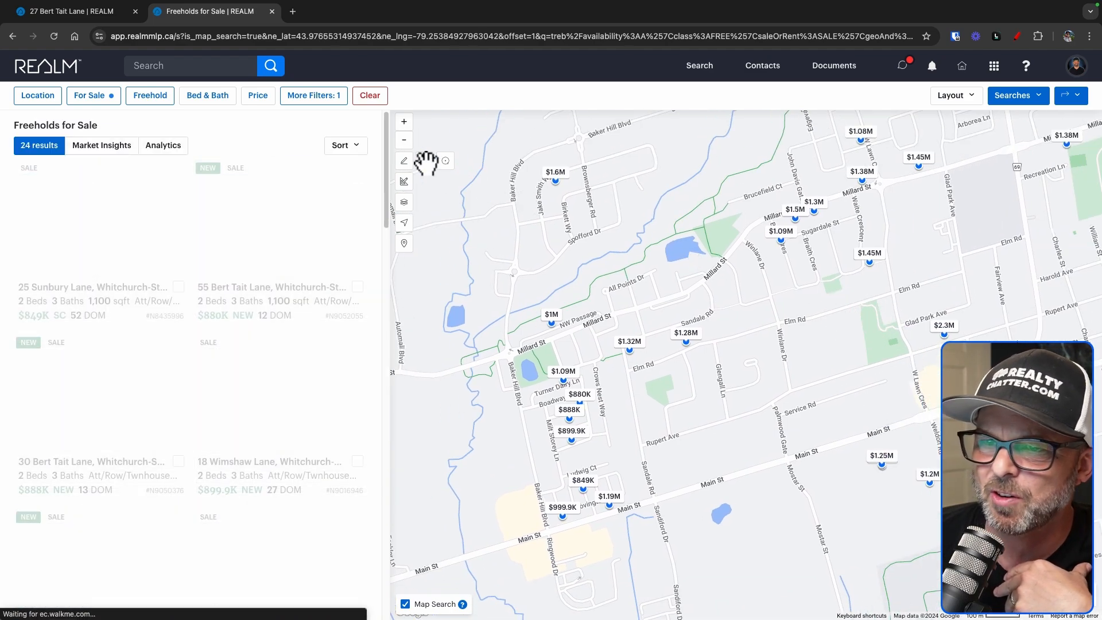
Zoom the map out and set the Location filter's Community to Stouffville, giving 115 results
click(404, 140)
click(404, 140)
click(404, 141)
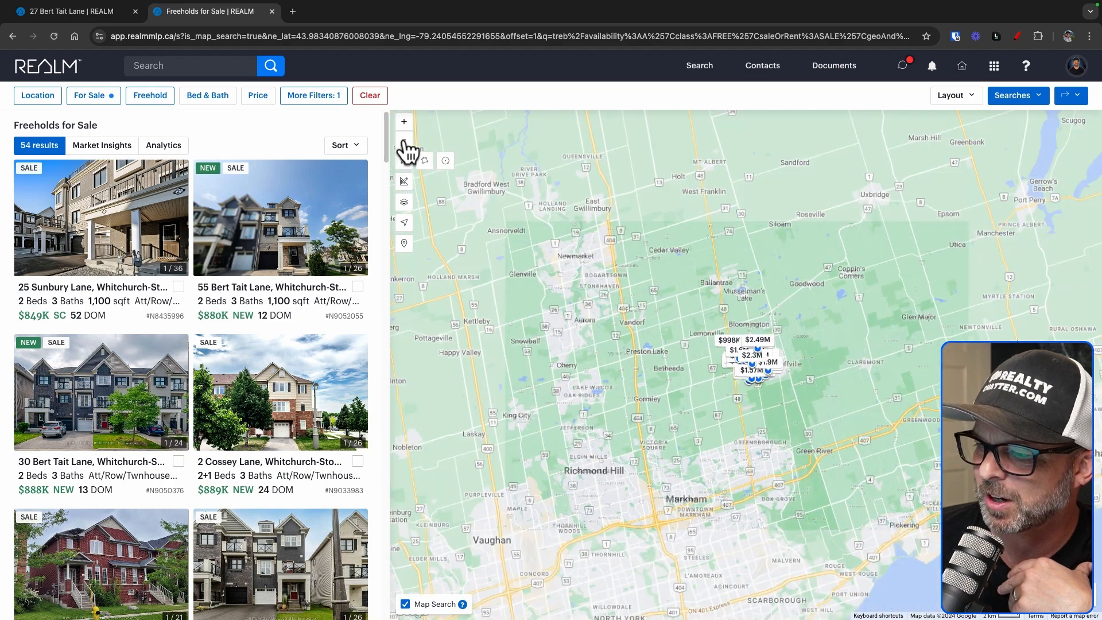
click(404, 141)
drag(660, 386, 688, 377)
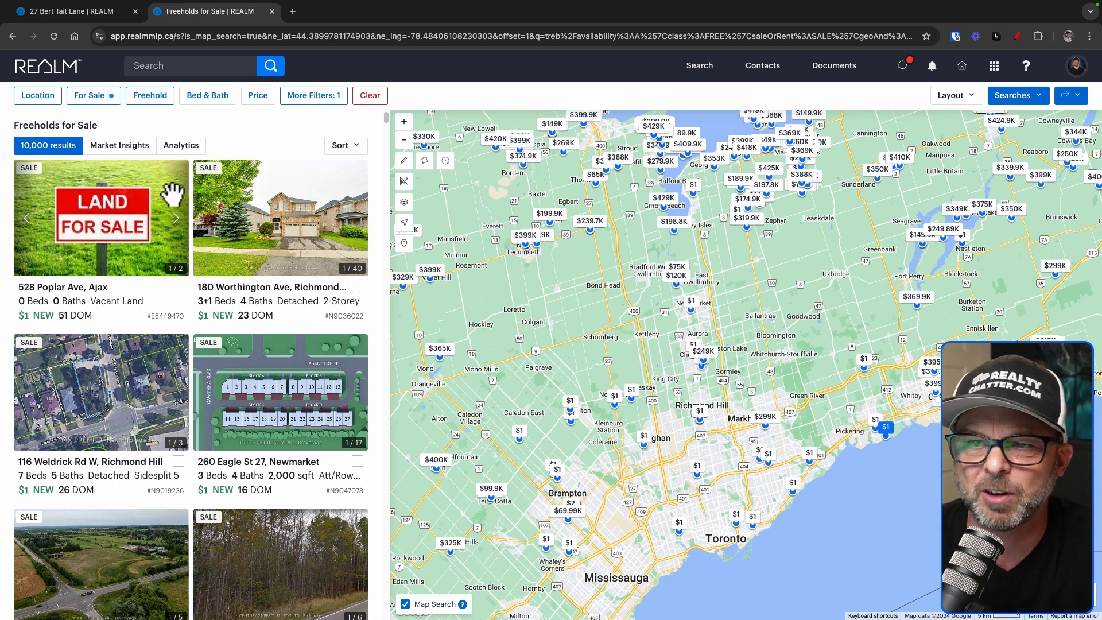
click(36, 98)
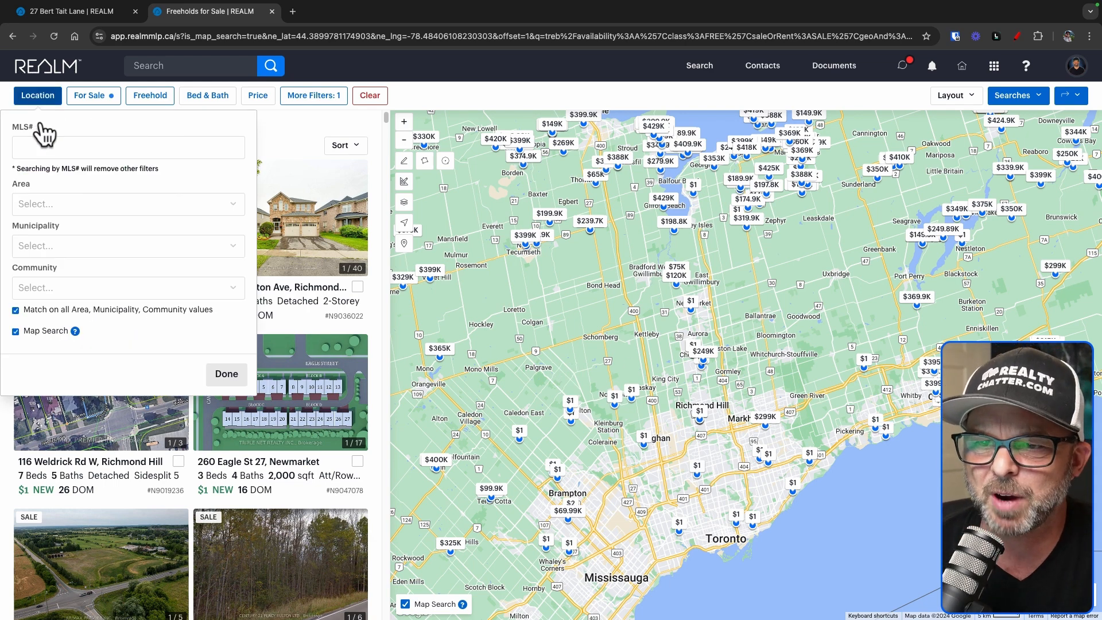
click(61, 287)
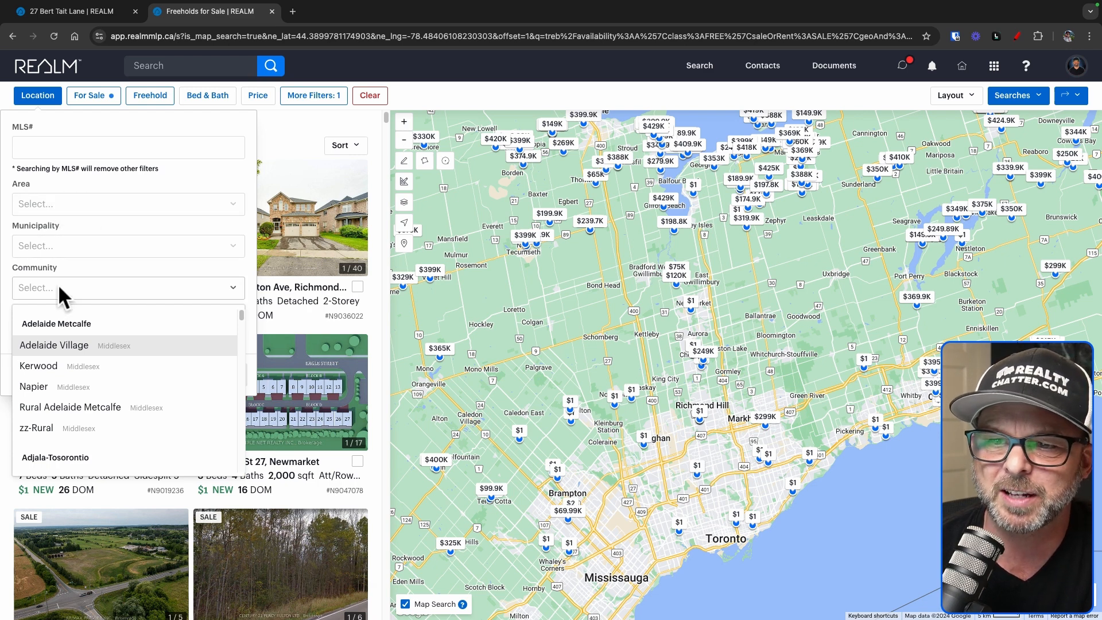
text(stouff)
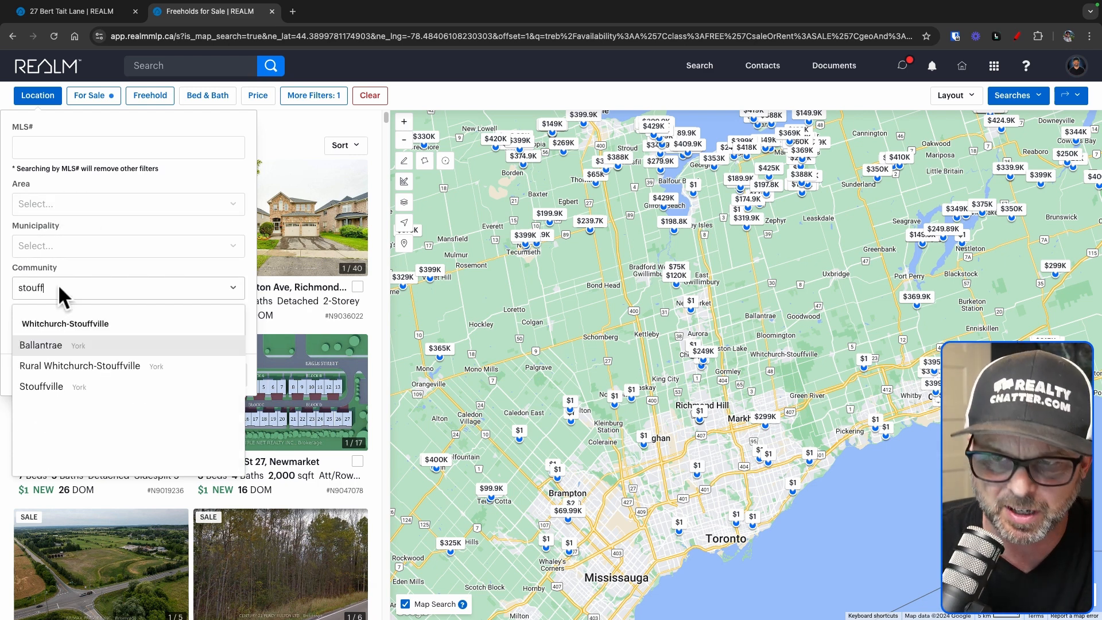
click(49, 386)
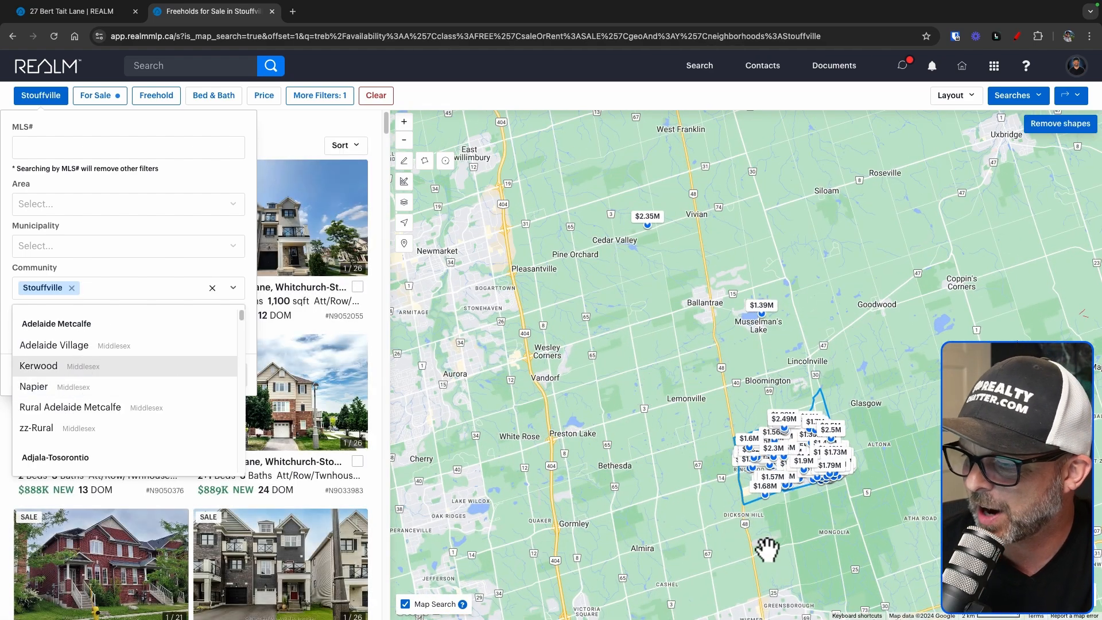
click(746, 465)
drag(746, 465, 657, 333)
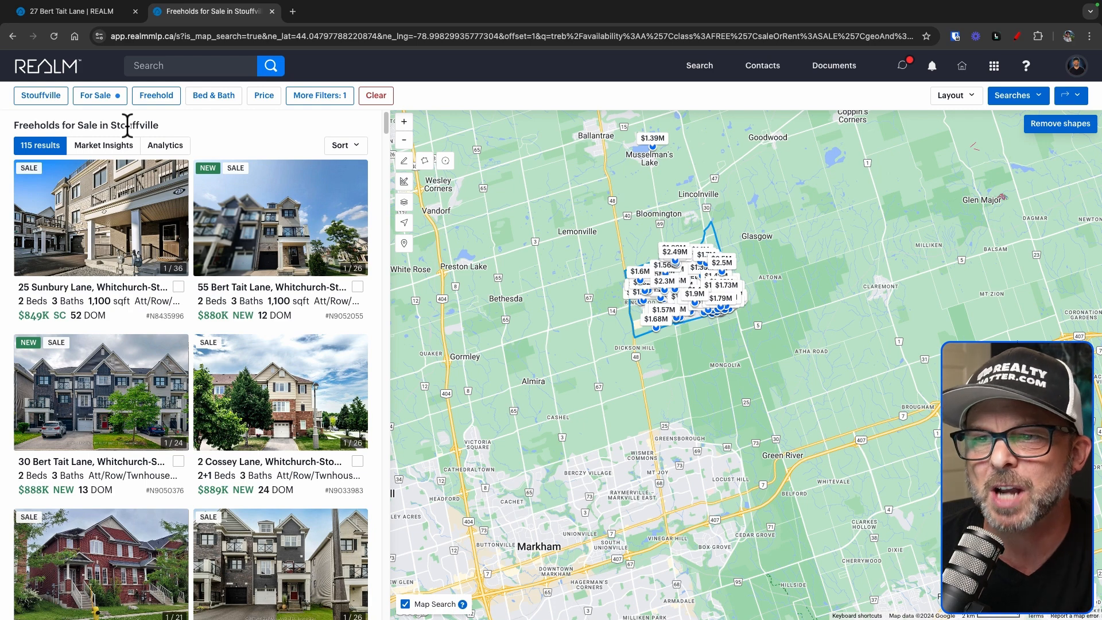
Restrict the property type to Attached/Row/Street Townhouse
click(154, 107)
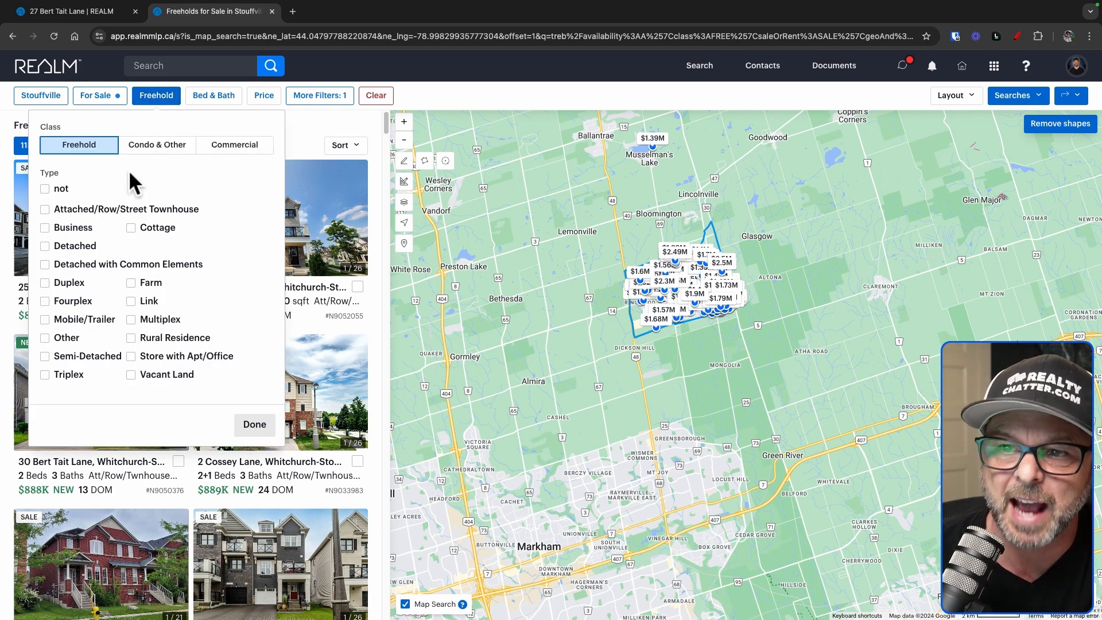
click(46, 212)
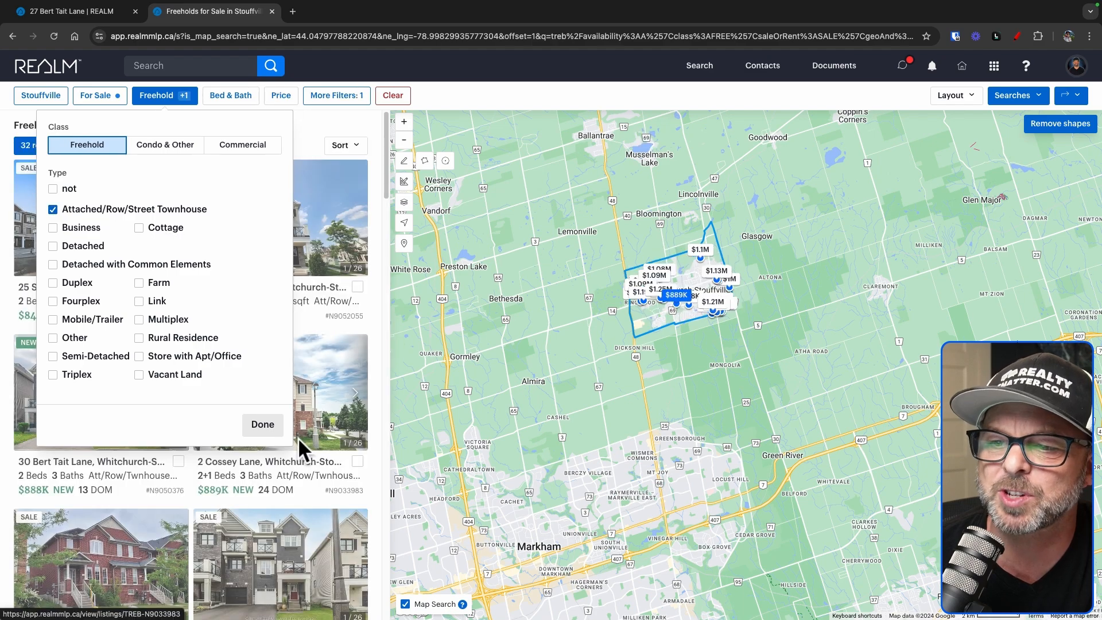
click(247, 427)
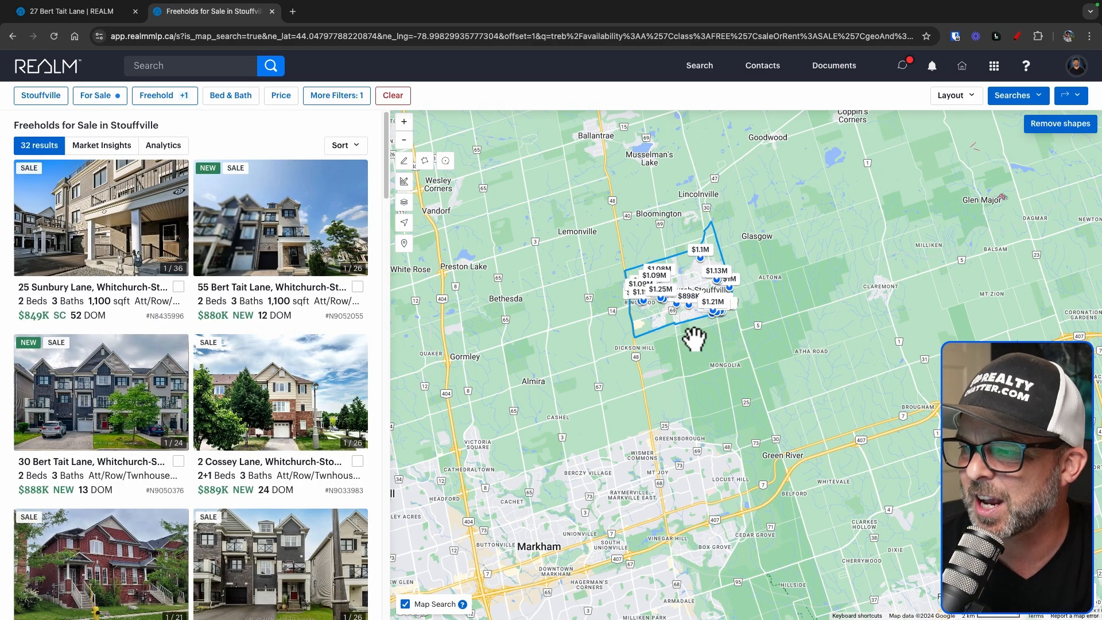
Zoom and pan the map onto the Bert Tait Lane streets, narrowing results to 5 listings
scroll(696, 339, up, 5)
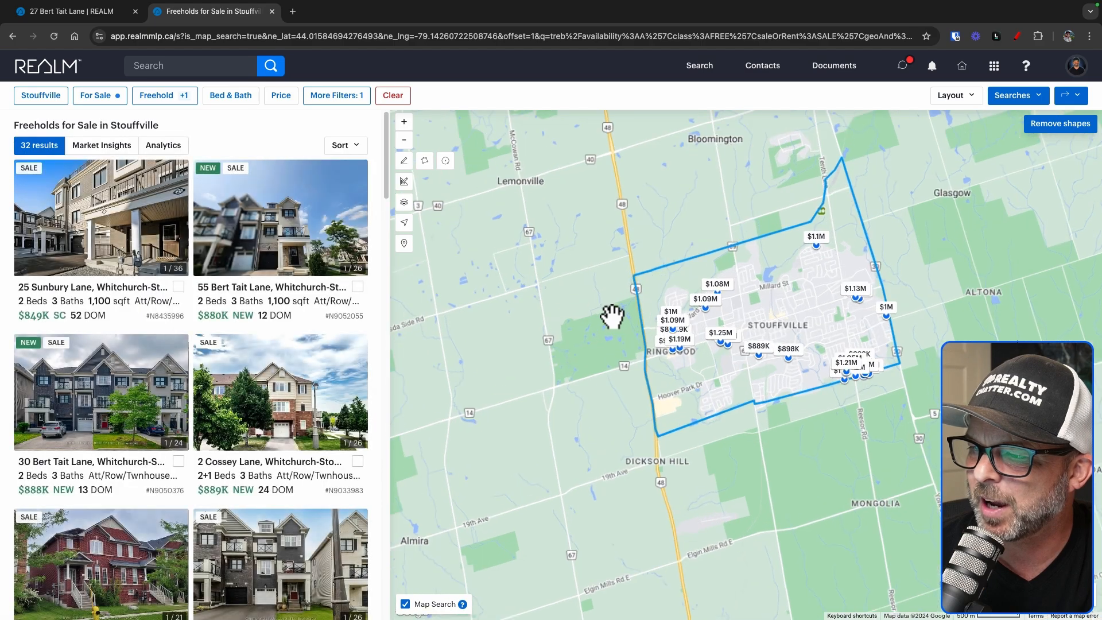
scroll(629, 363, up, 3)
scroll(644, 372, up, 3)
drag(779, 428, 635, 428)
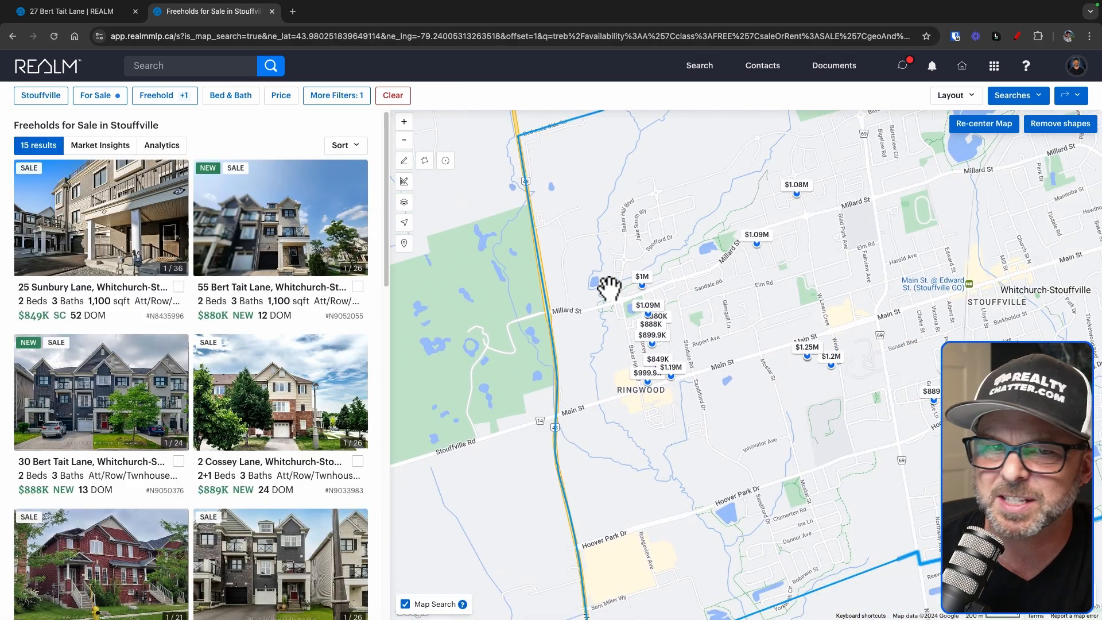
scroll(743, 332, up, 3)
drag(653, 302, 720, 290)
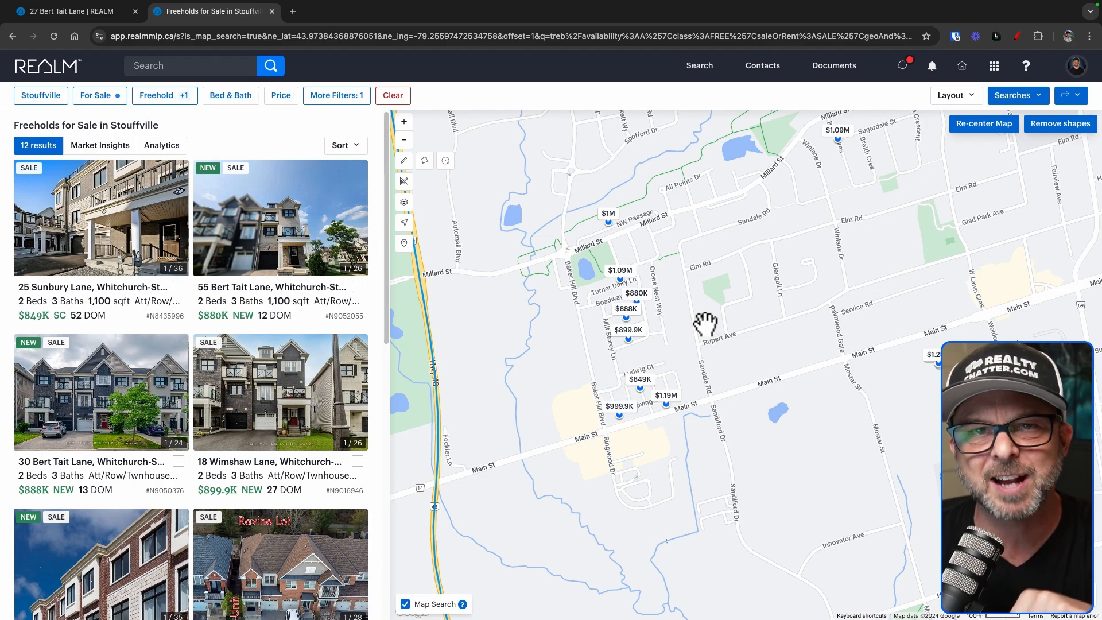
scroll(679, 298, up, 2)
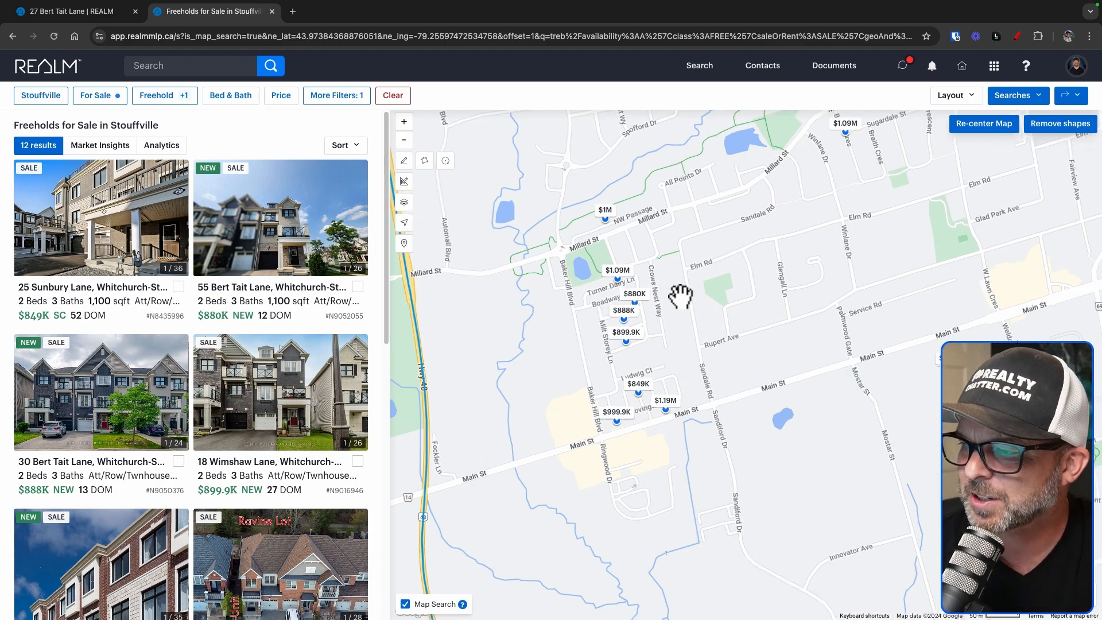
drag(678, 298, 803, 284)
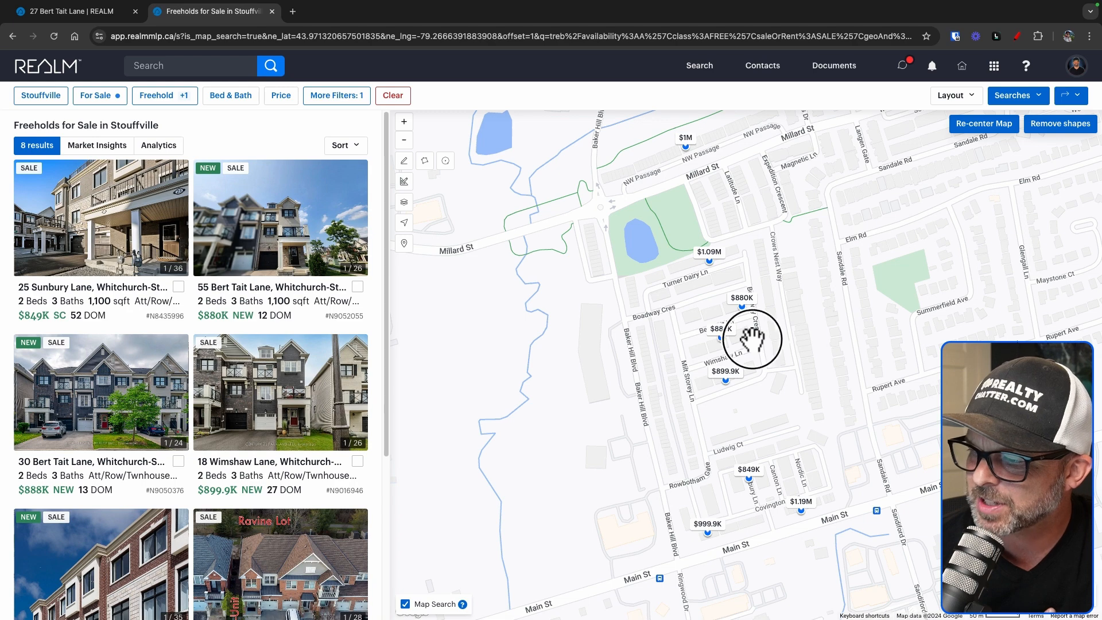
scroll(754, 332, up, 3)
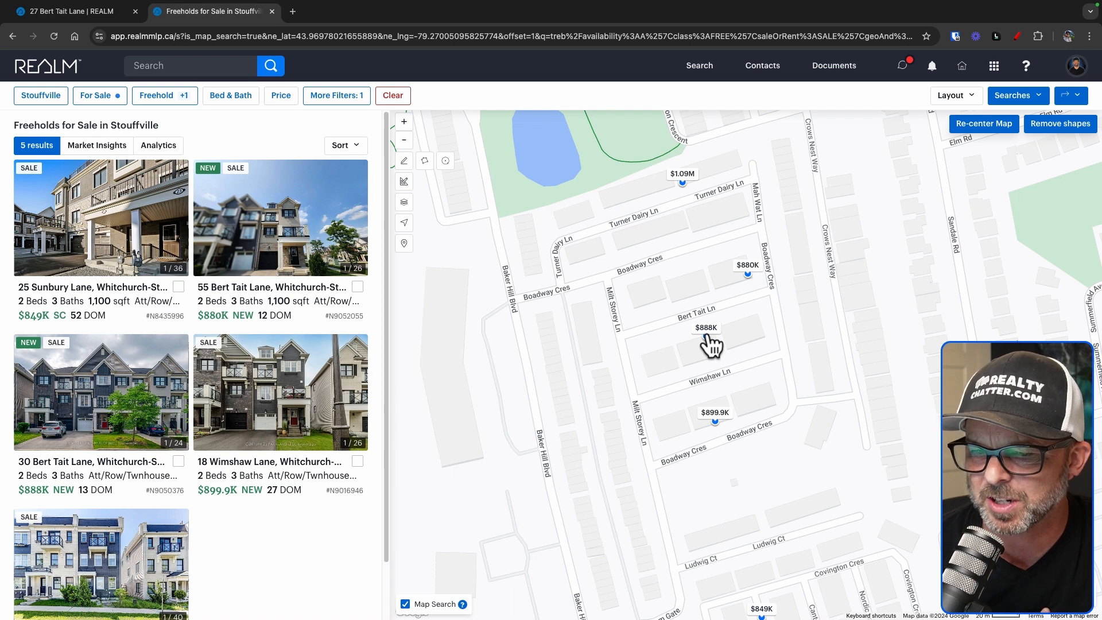
click(707, 333)
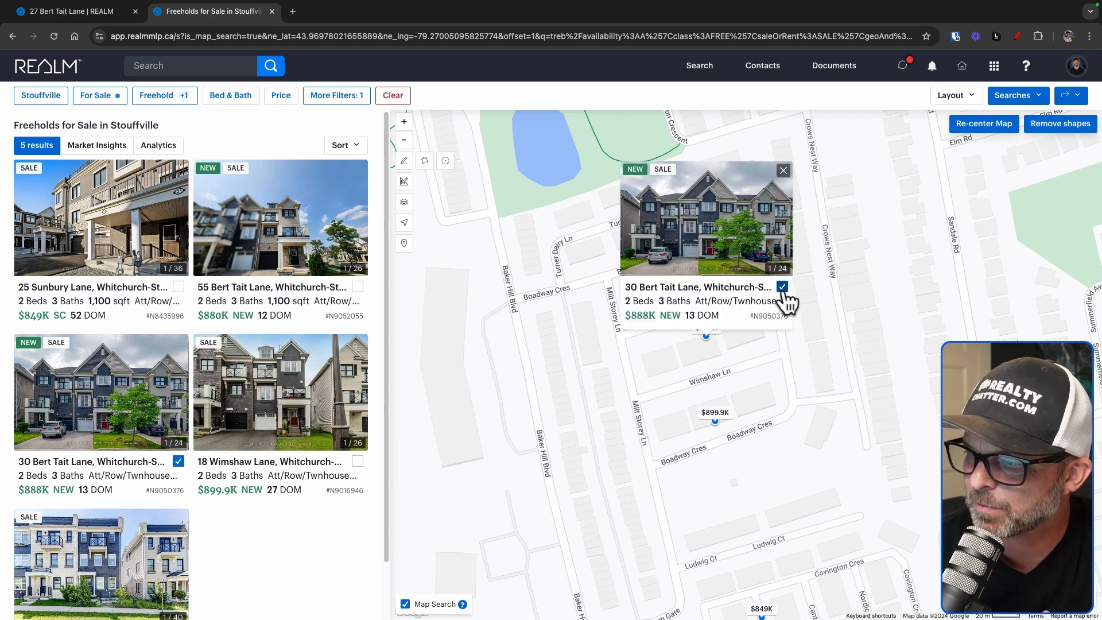
click(712, 294)
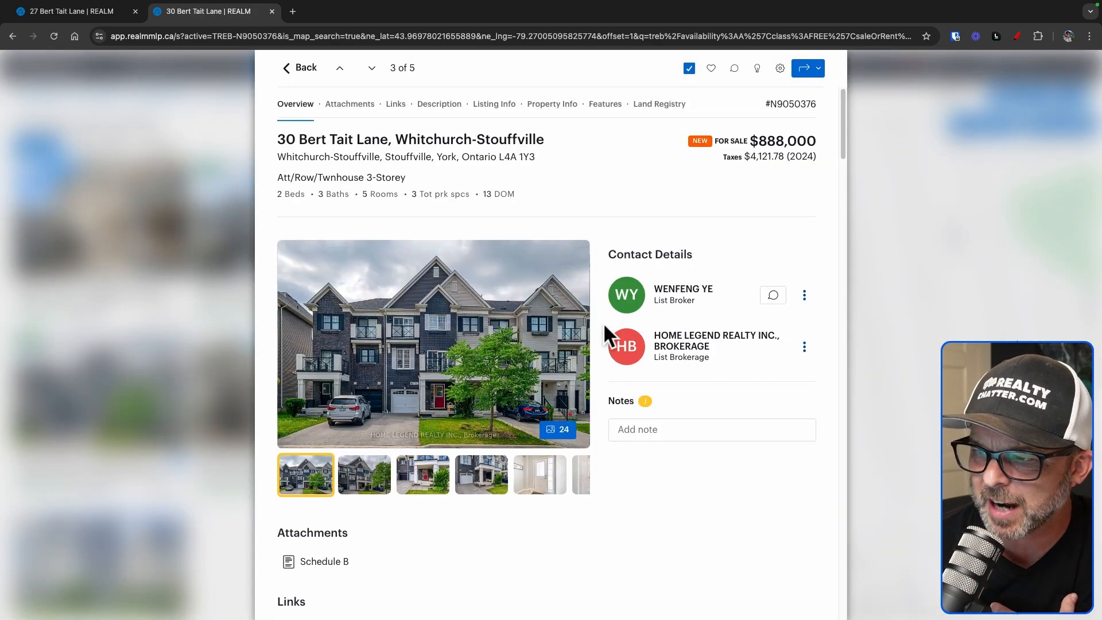
scroll(603, 428, down, 2)
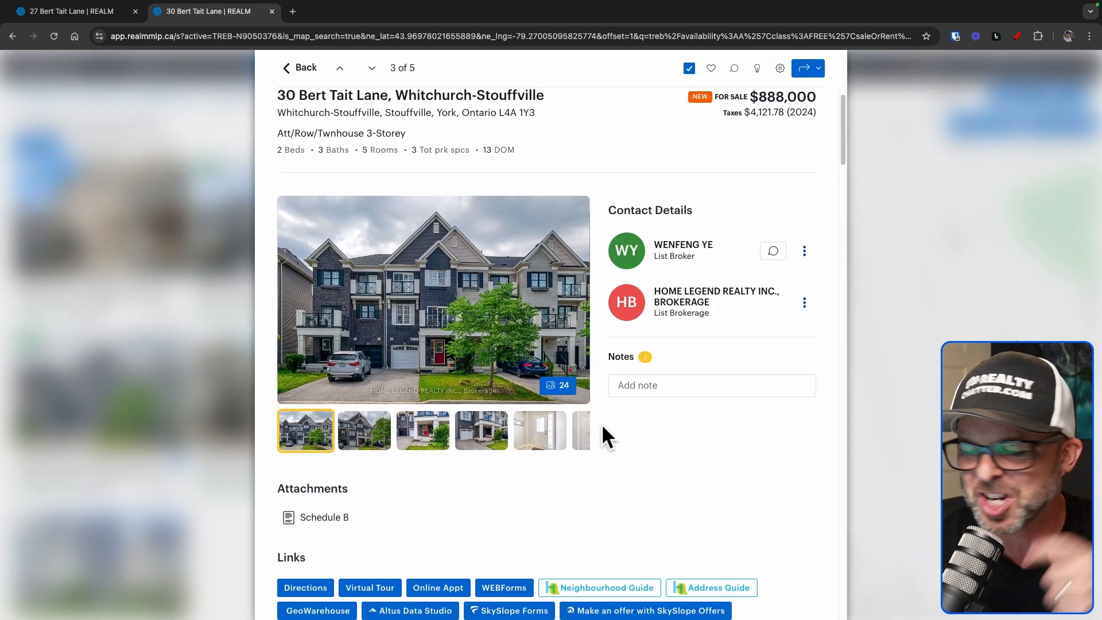
scroll(603, 427, down, 1)
scroll(603, 427, down, 5)
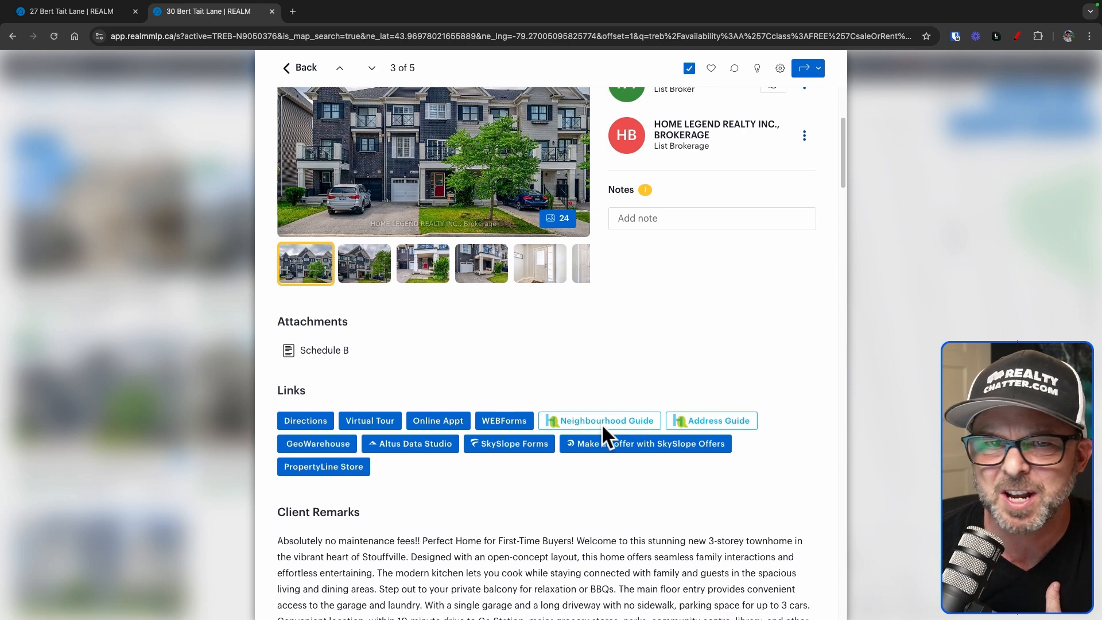
scroll(602, 427, down, 2)
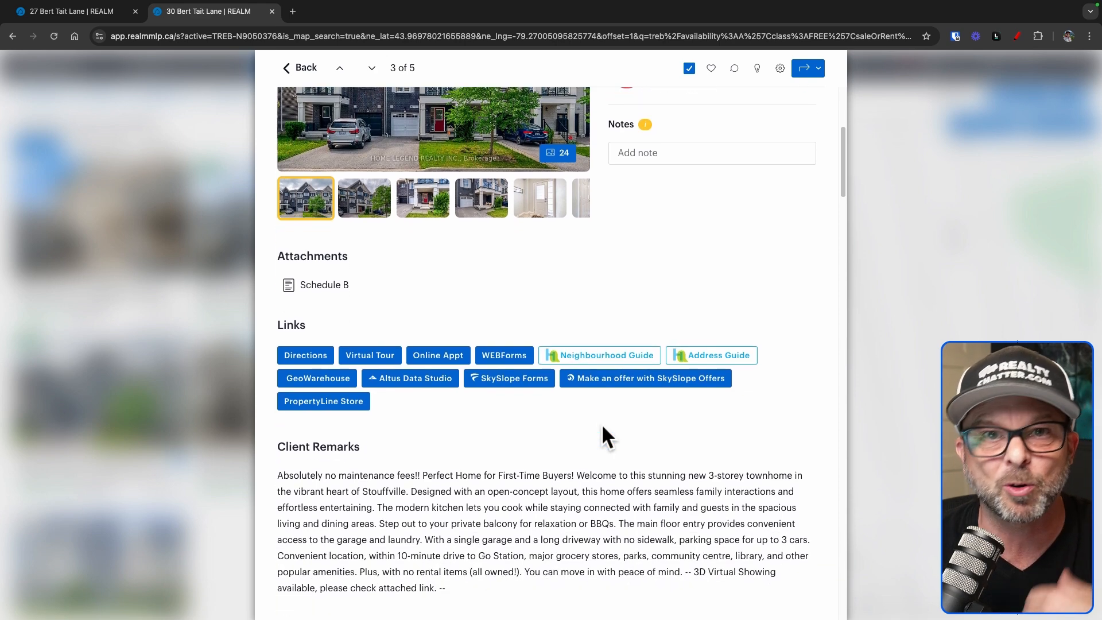
scroll(719, 431, down, 3)
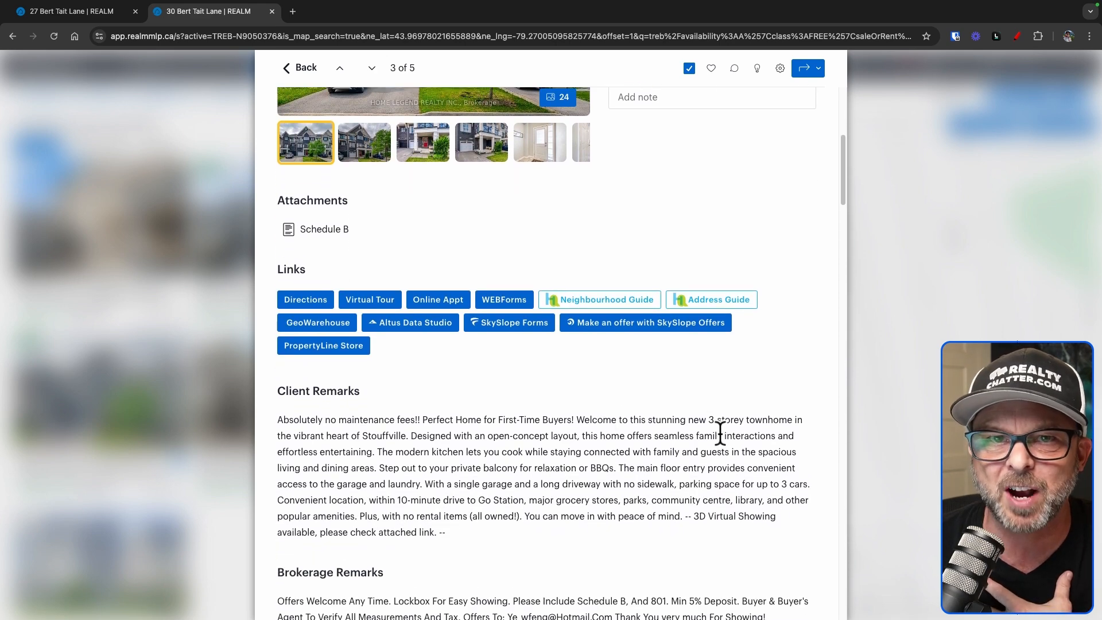
scroll(718, 434, down, 2)
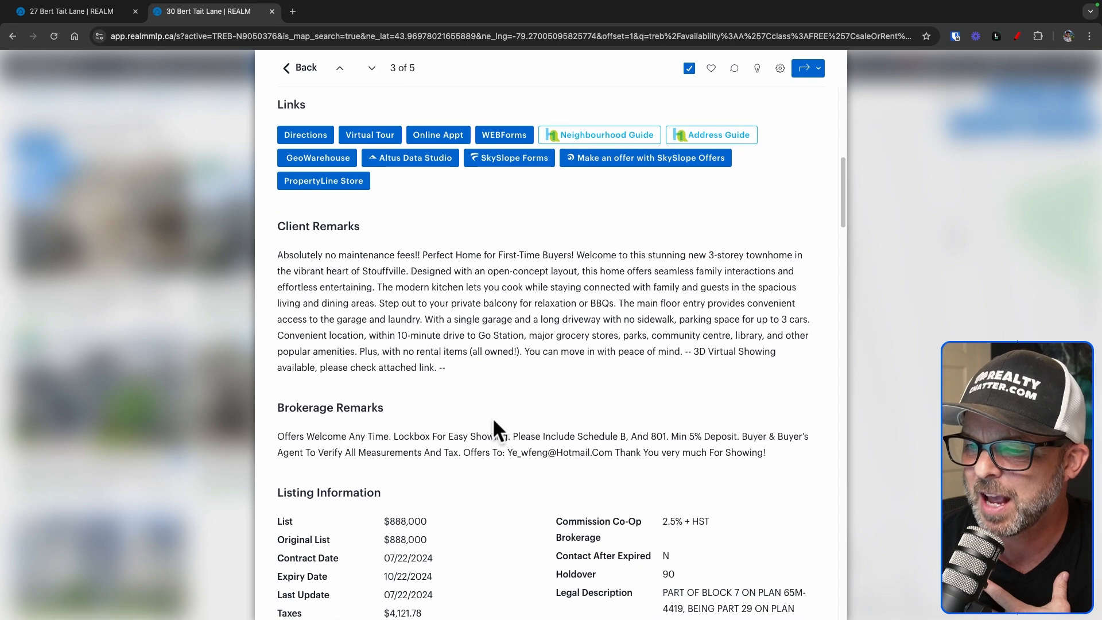
scroll(706, 473, down, 8)
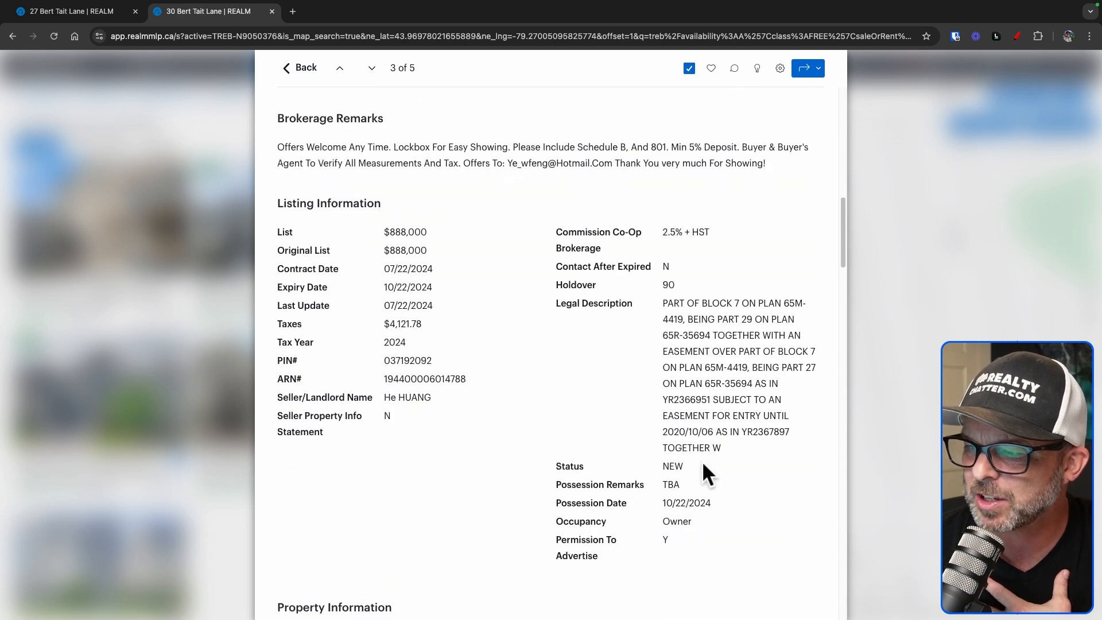
scroll(705, 465, up, 3)
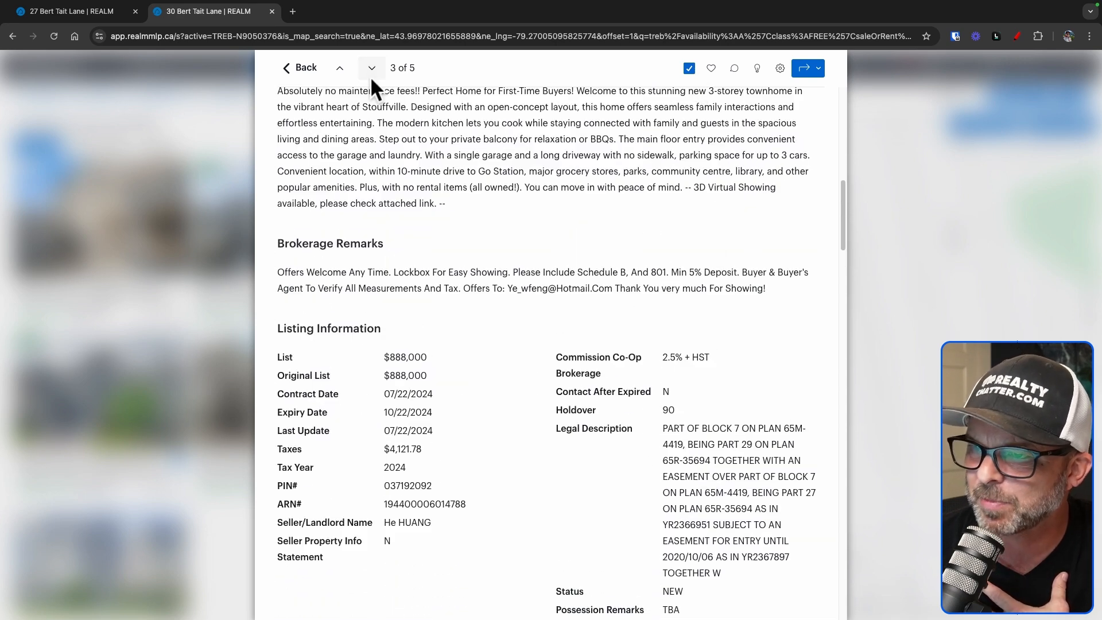
click(290, 69)
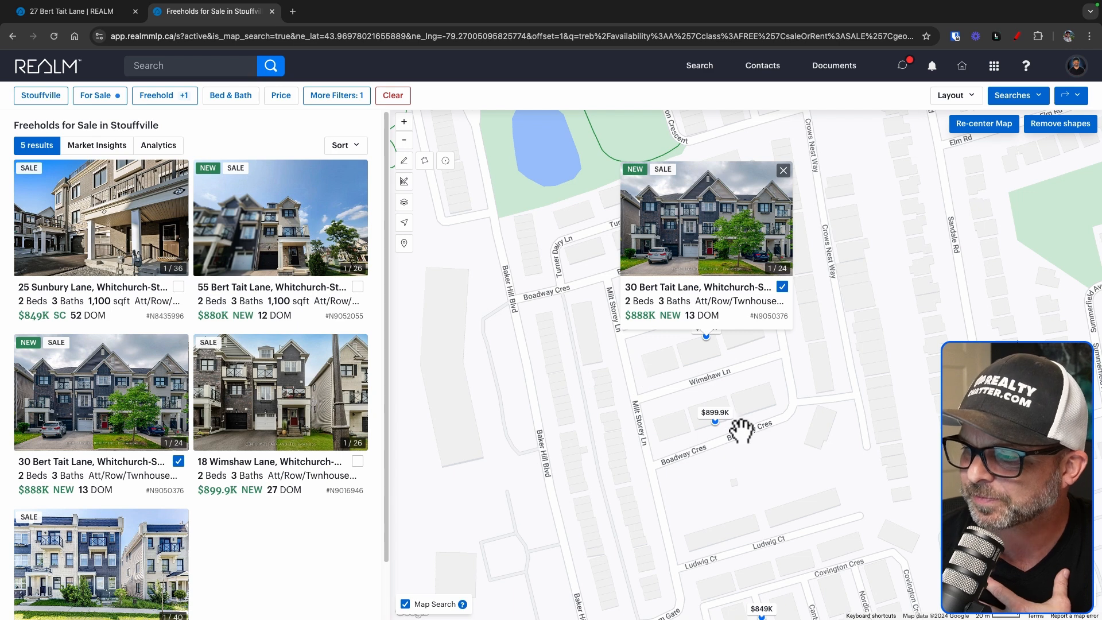
click(740, 431)
click(713, 423)
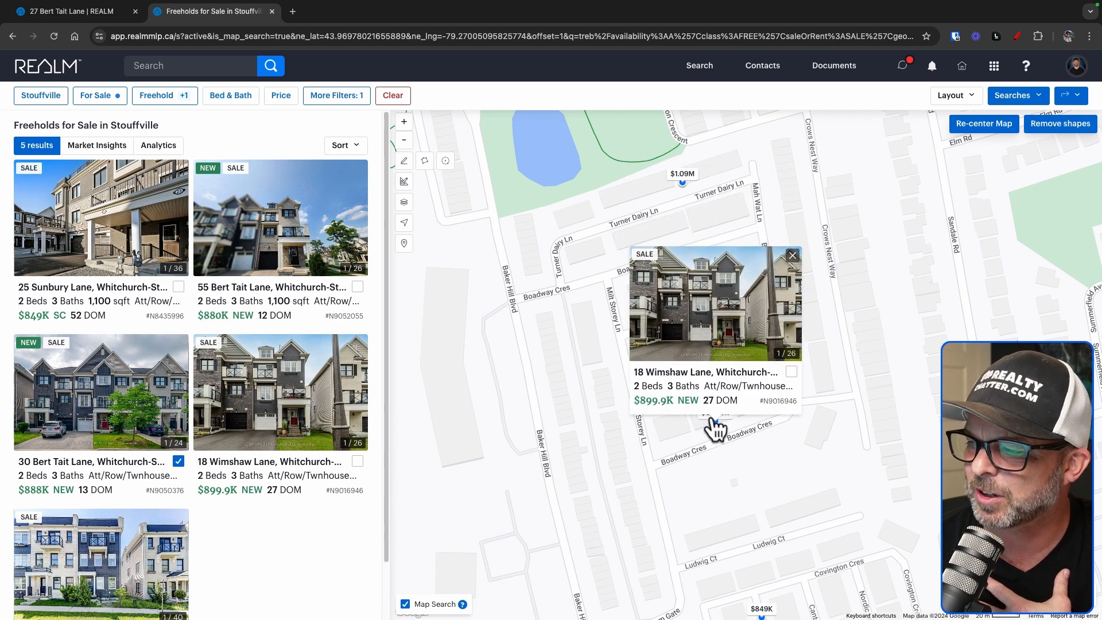
click(735, 377)
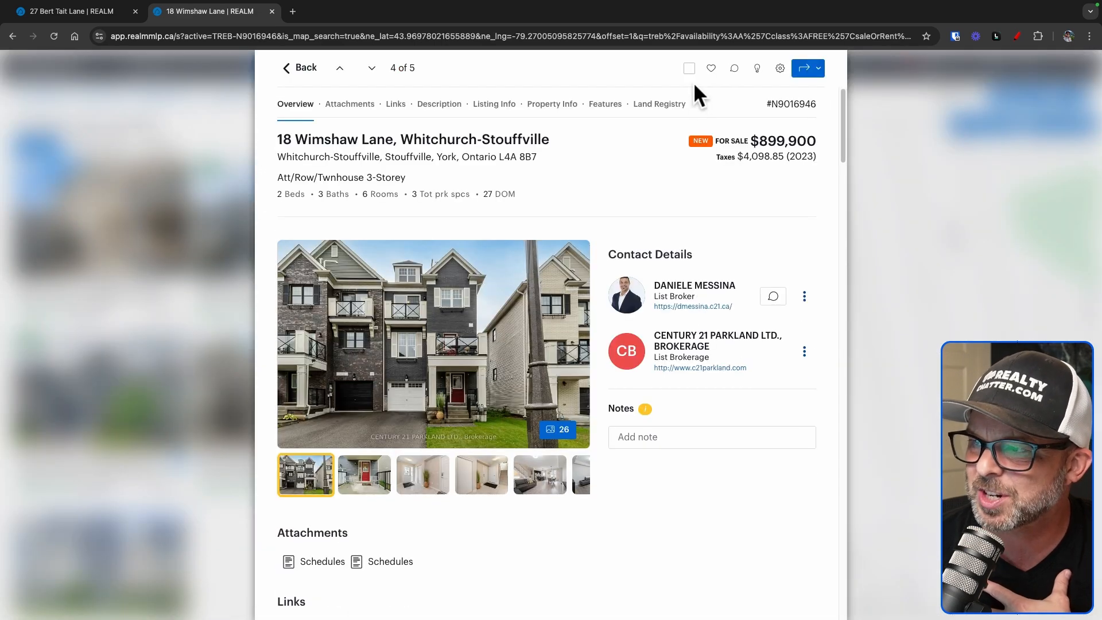
click(886, 371)
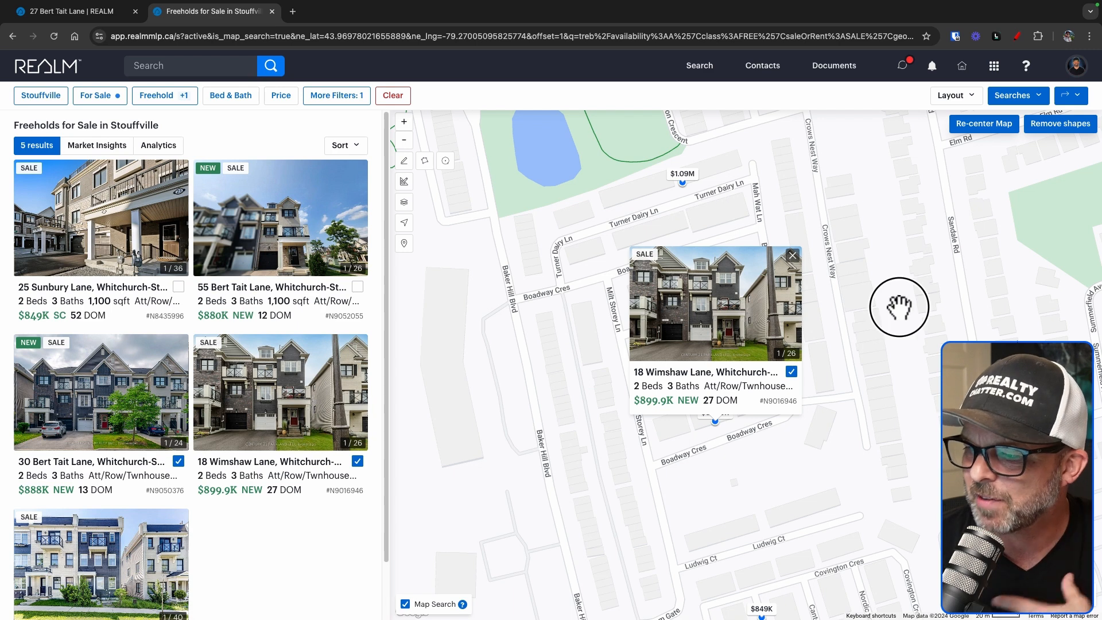
click(679, 176)
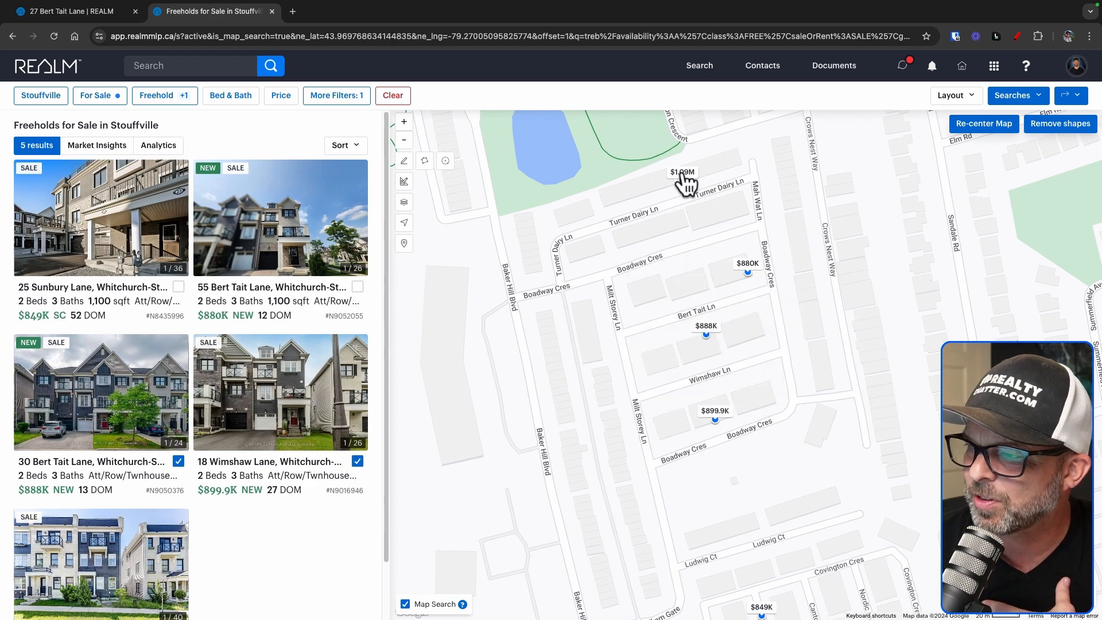
click(683, 176)
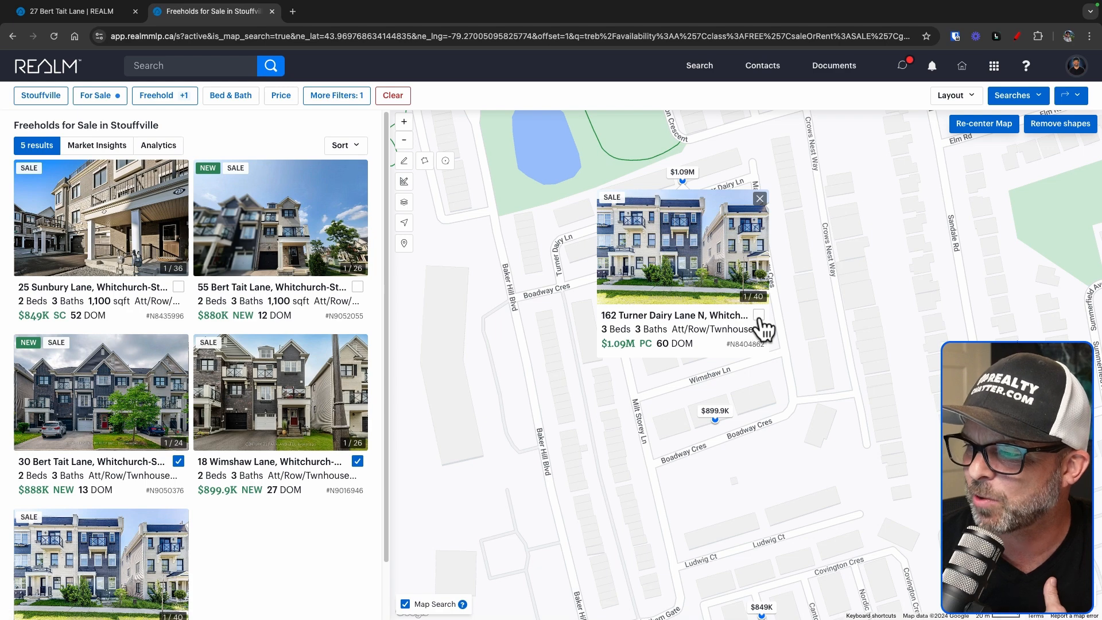
click(760, 199)
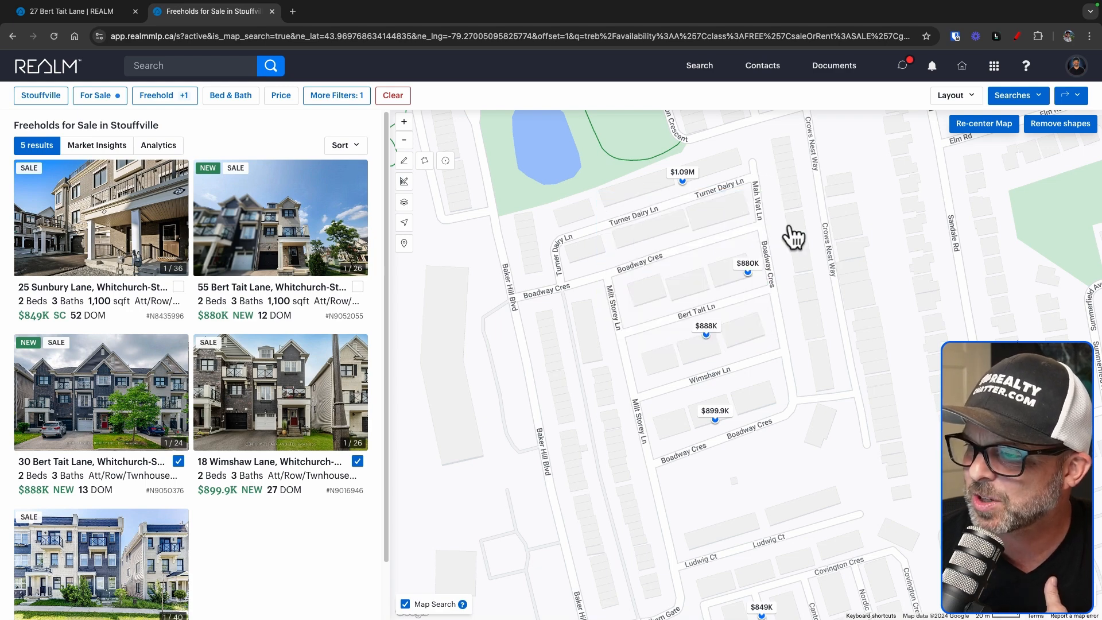
click(404, 140)
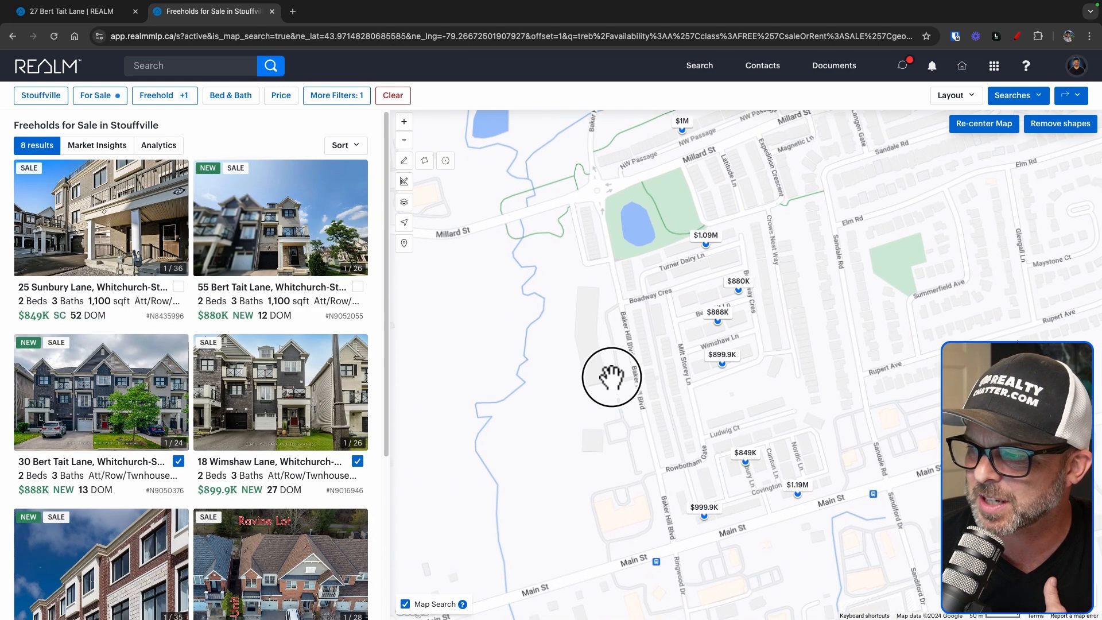
drag(612, 377, 605, 381)
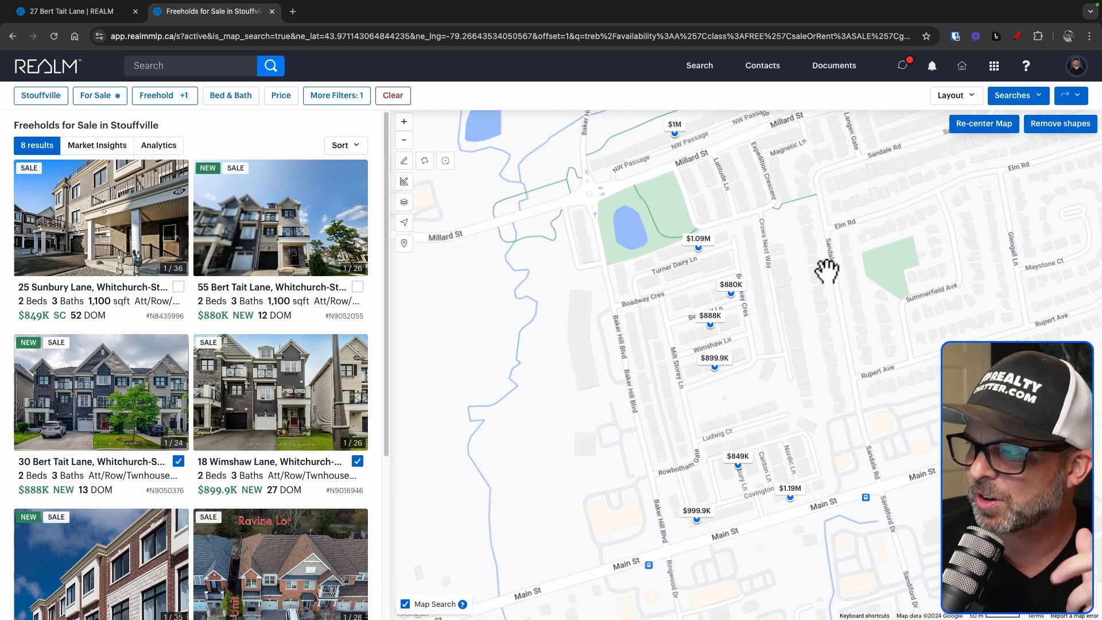
click(970, 97)
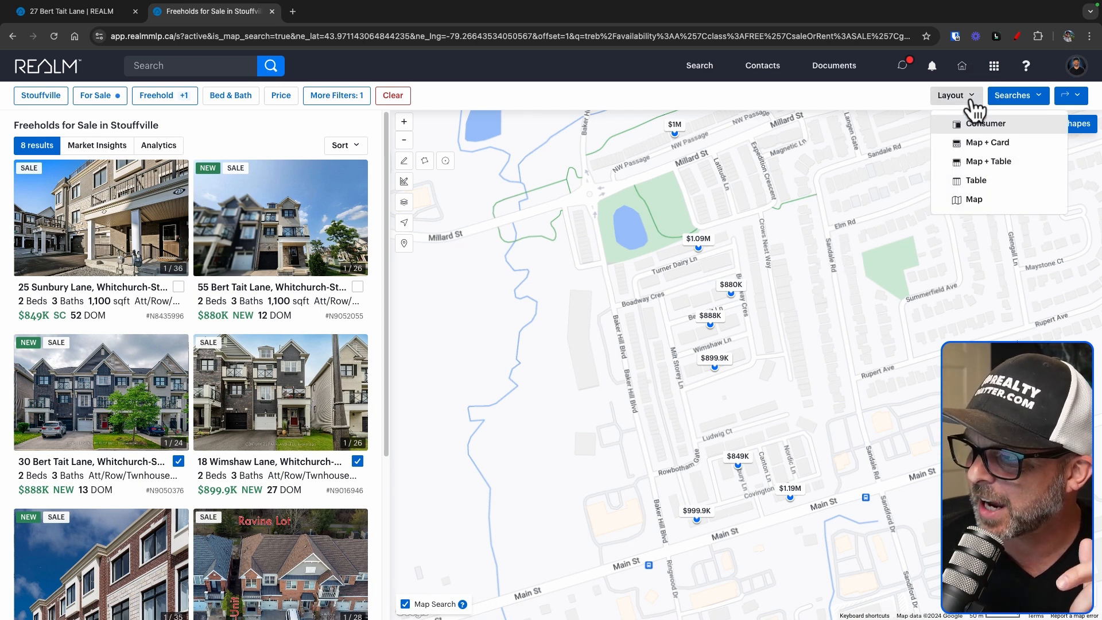
click(994, 169)
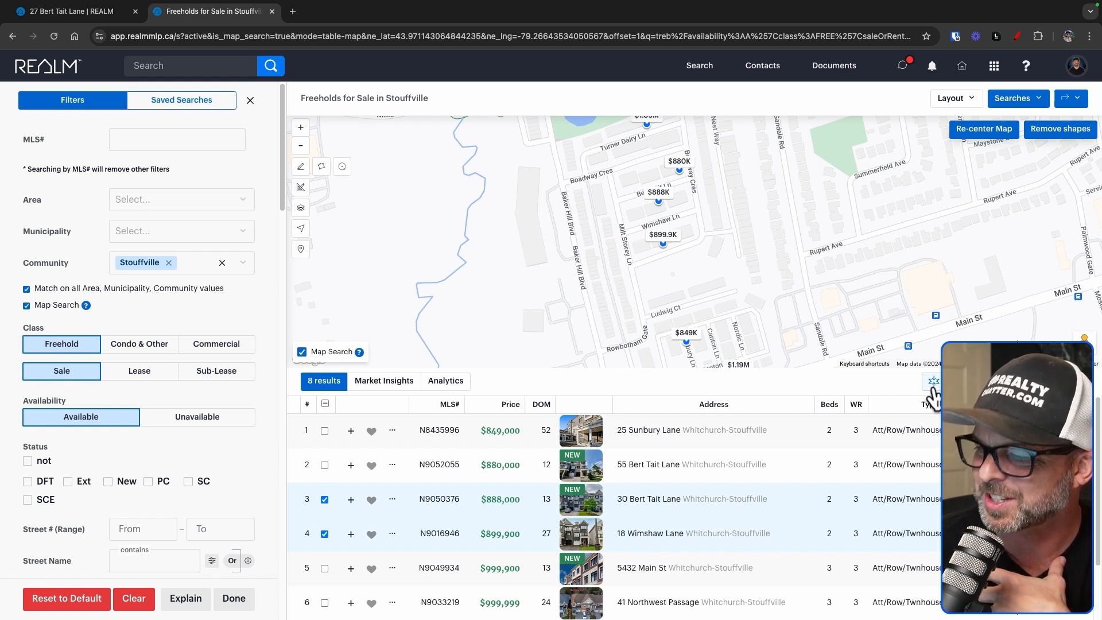
click(933, 381)
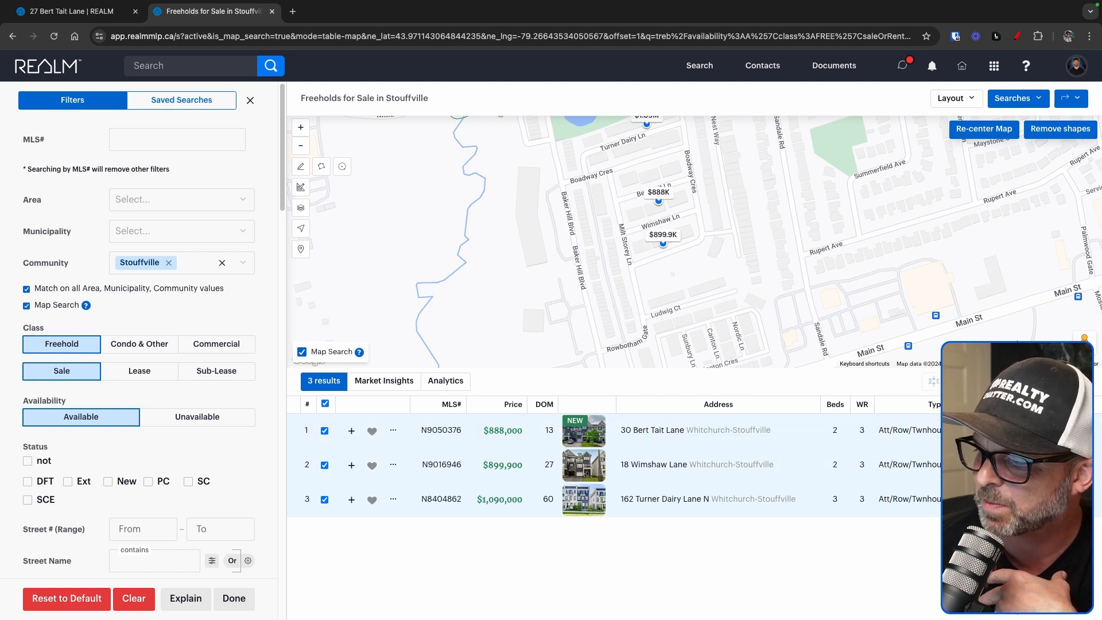
drag(803, 331, 806, 287)
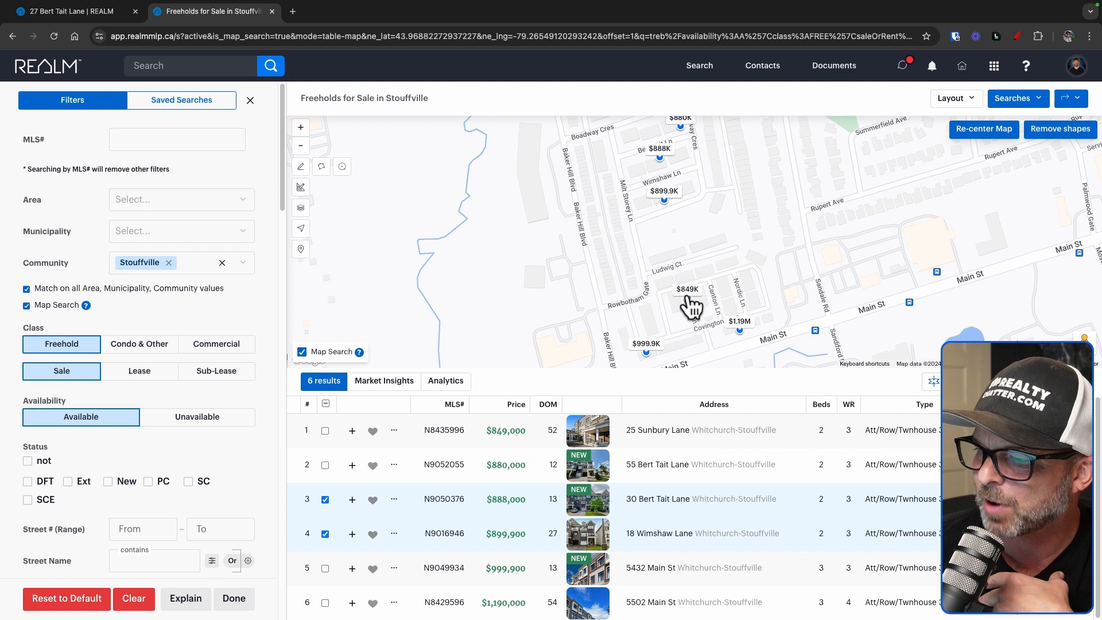
click(687, 293)
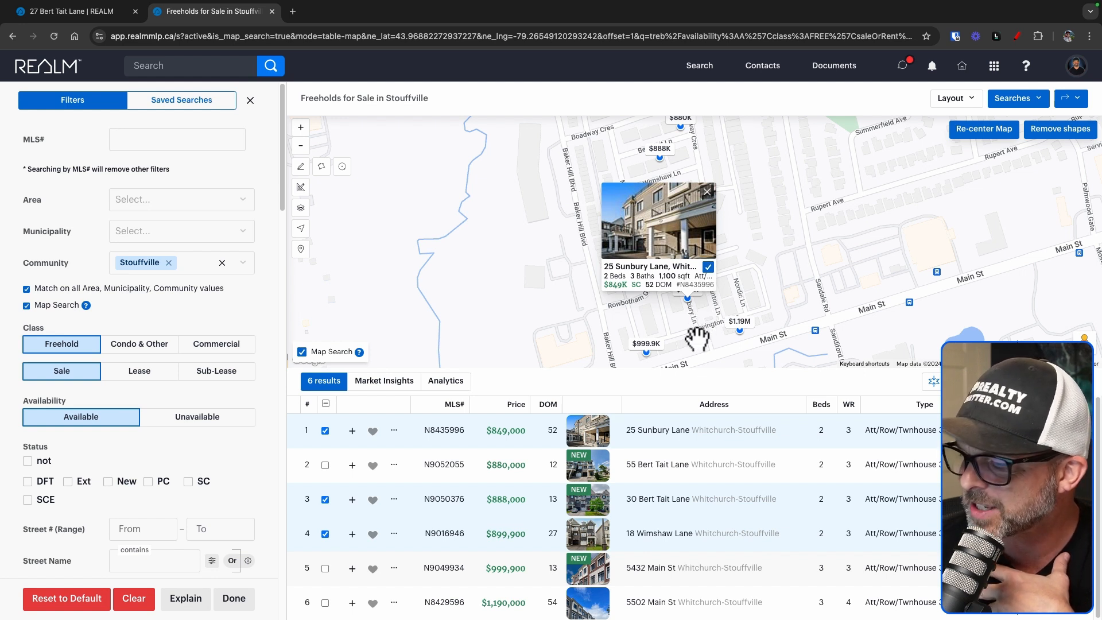
click(697, 339)
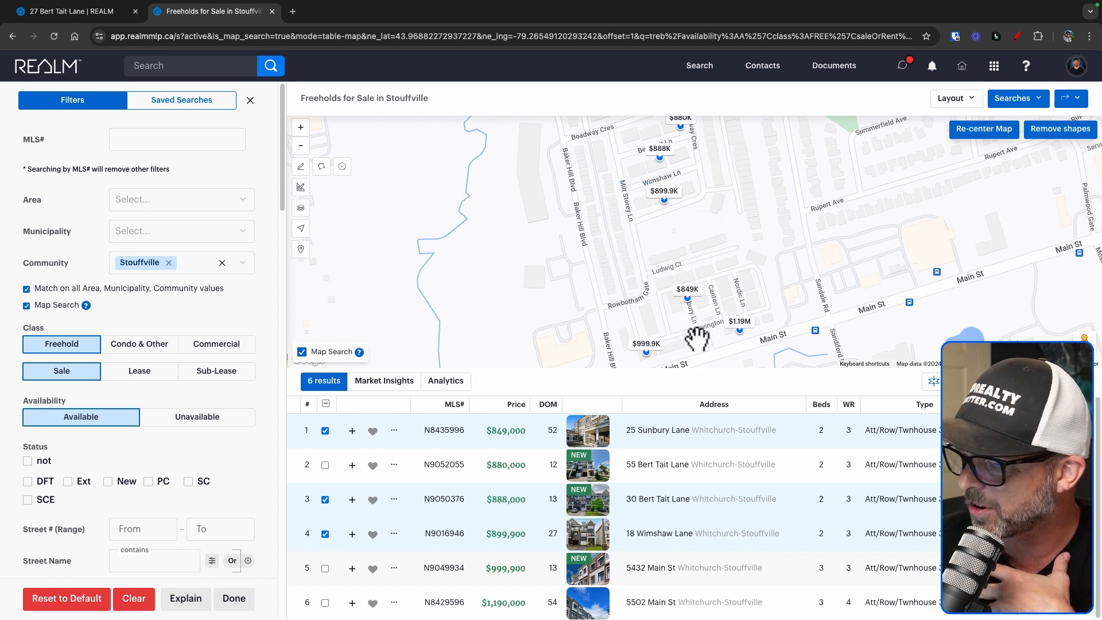
click(646, 344)
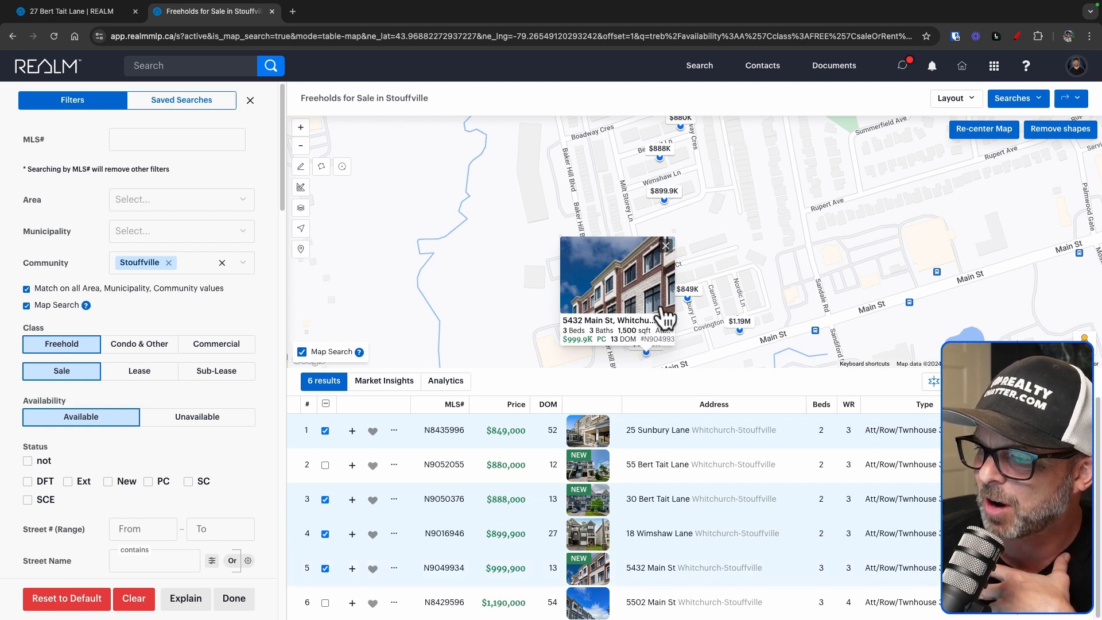
click(614, 343)
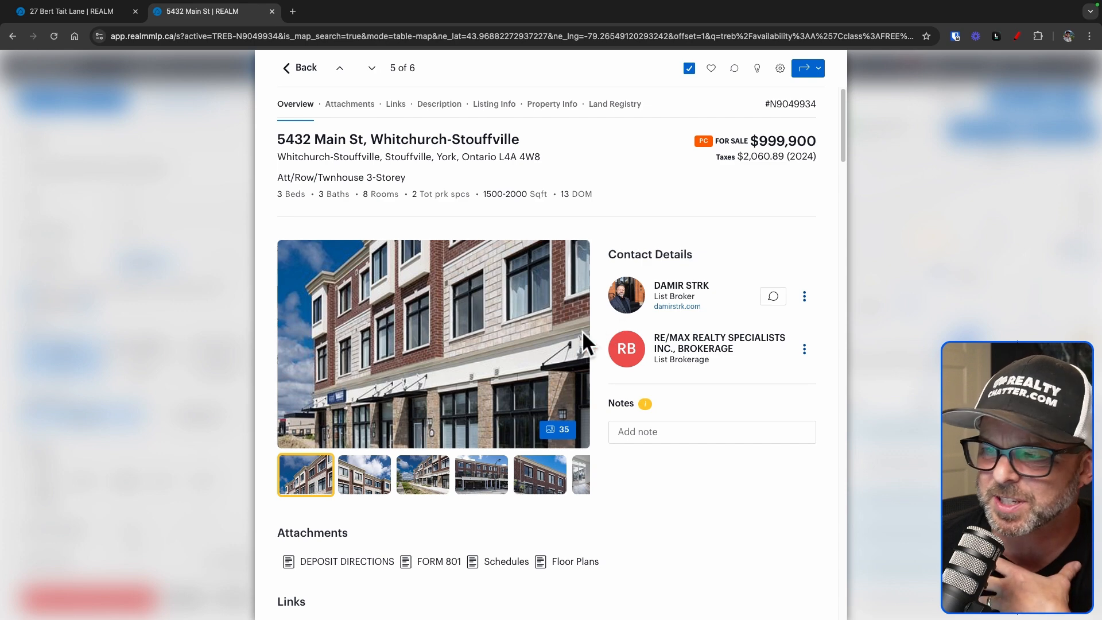
click(581, 343)
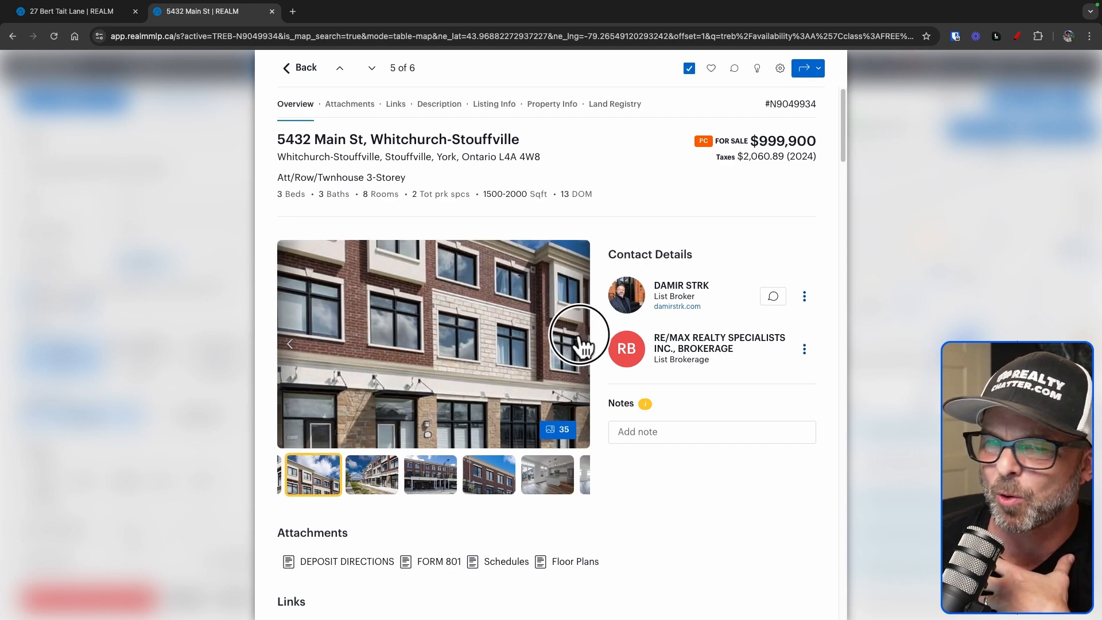
click(581, 343)
click(581, 343)
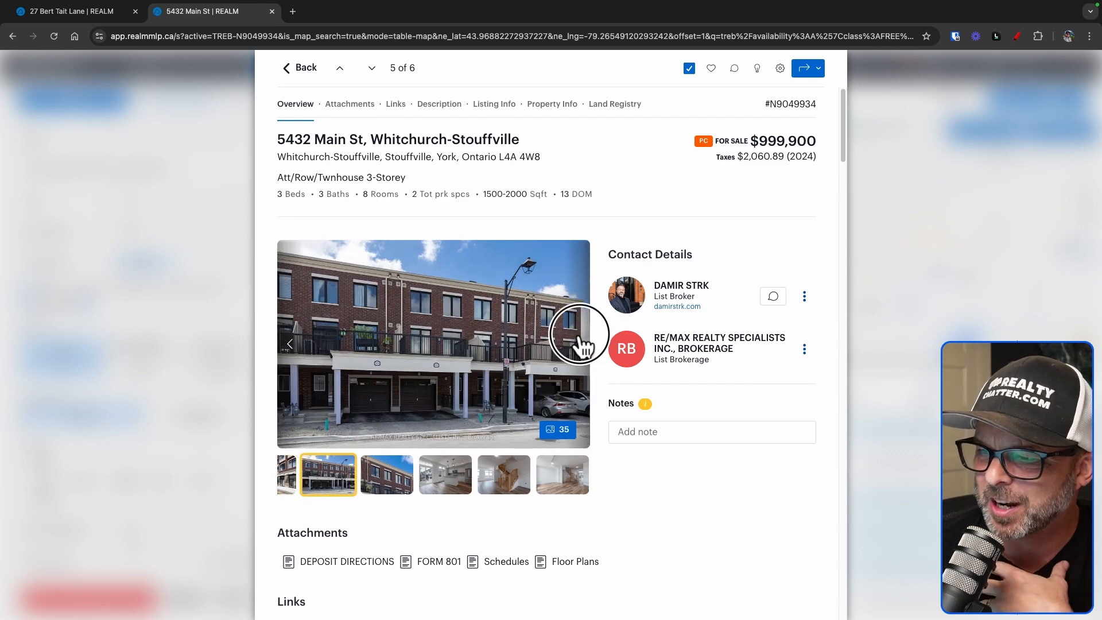
click(580, 343)
click(580, 343)
click(581, 343)
click(581, 343)
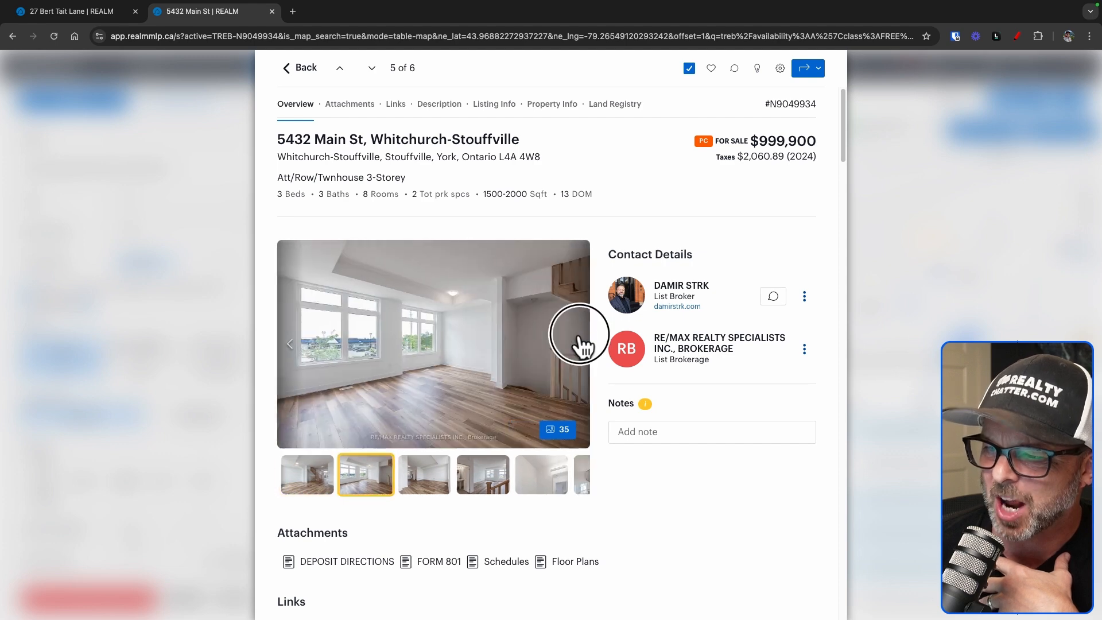
click(581, 343)
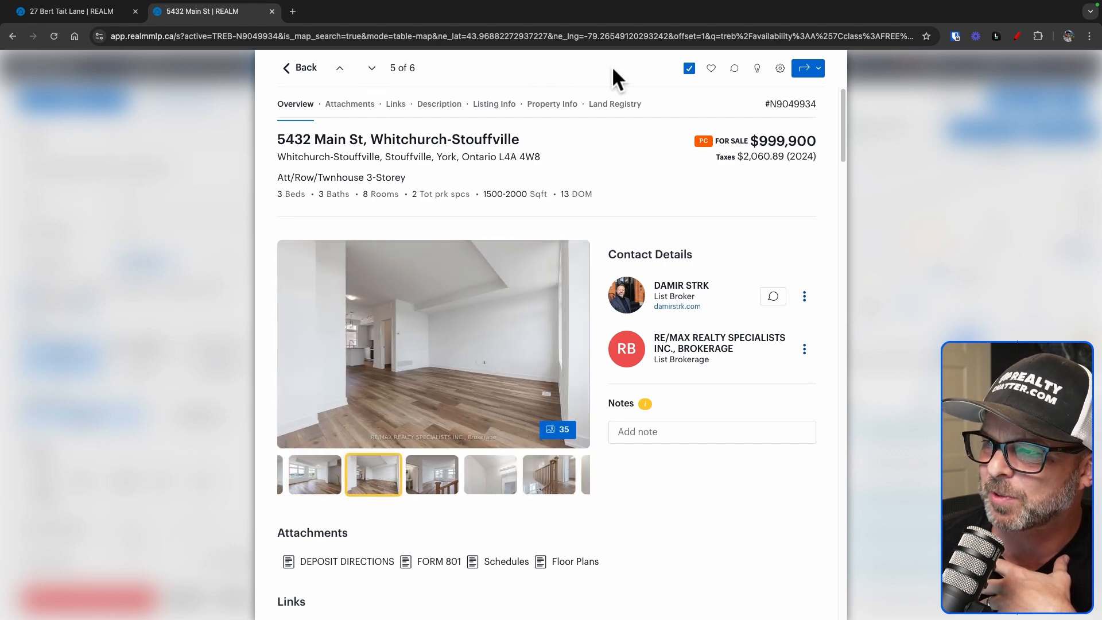
click(309, 70)
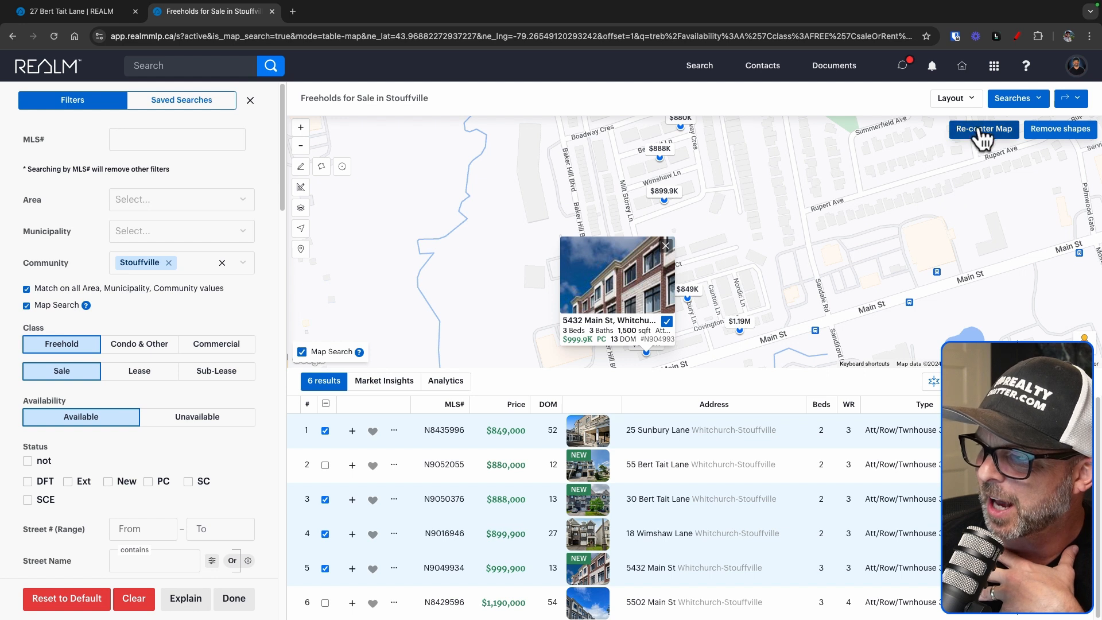
Zoom the map out over Stouffville to find more listings, keeping only checked ones in the table
click(961, 99)
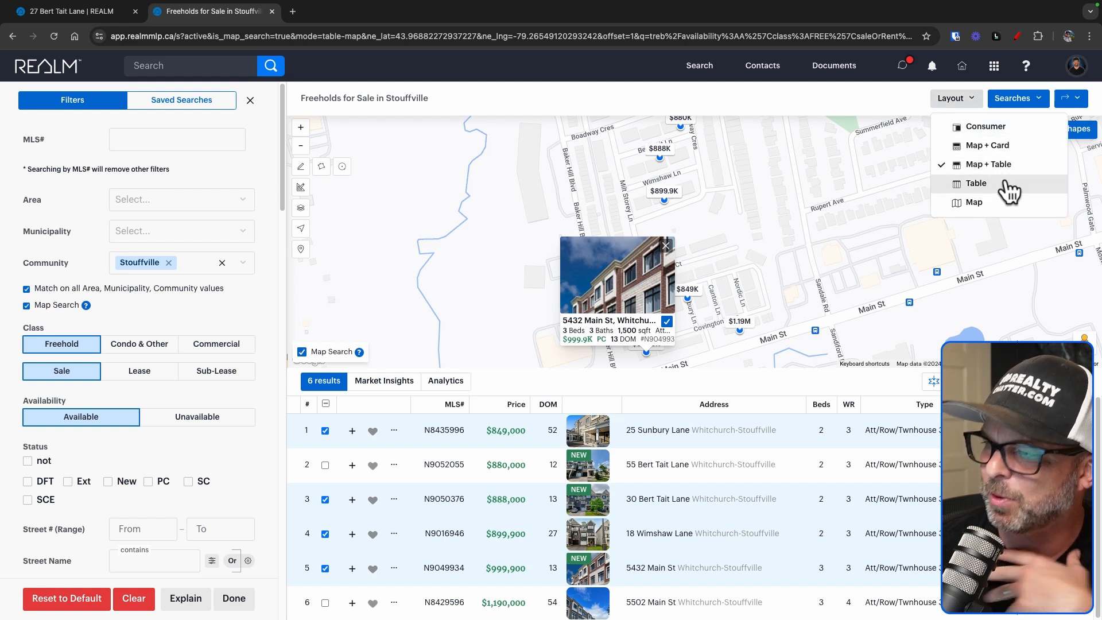
click(870, 391)
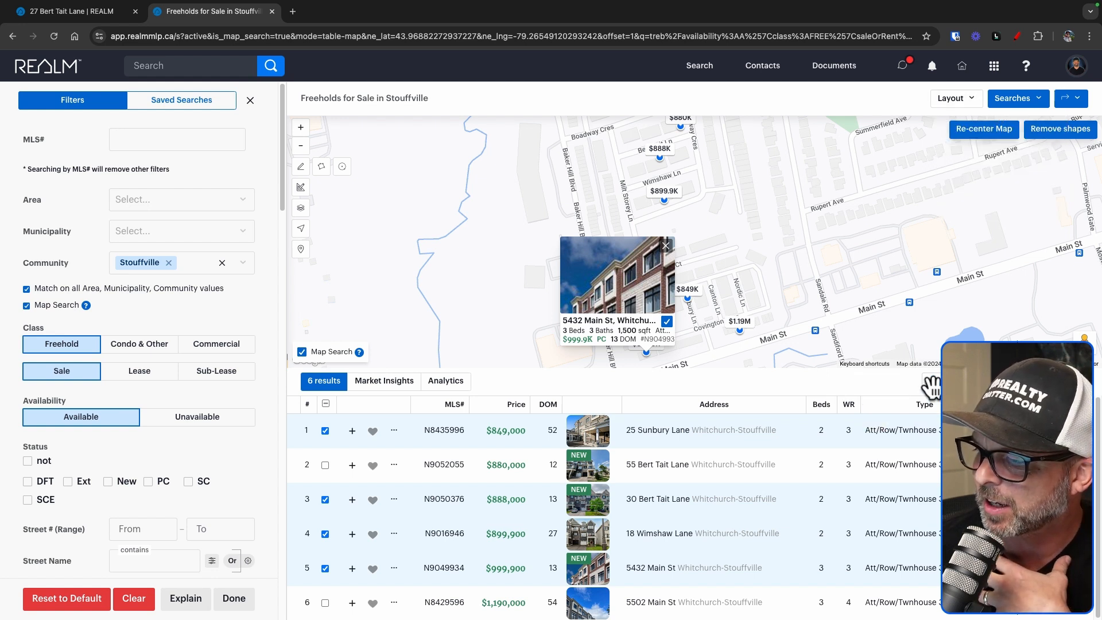
click(934, 382)
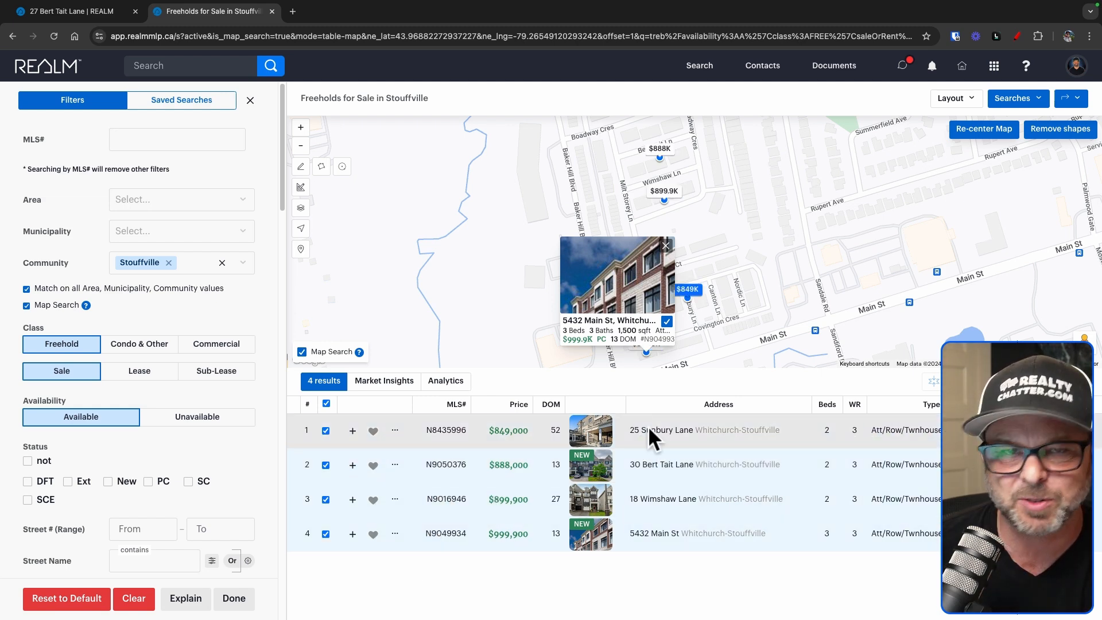
drag(823, 253, 822, 254)
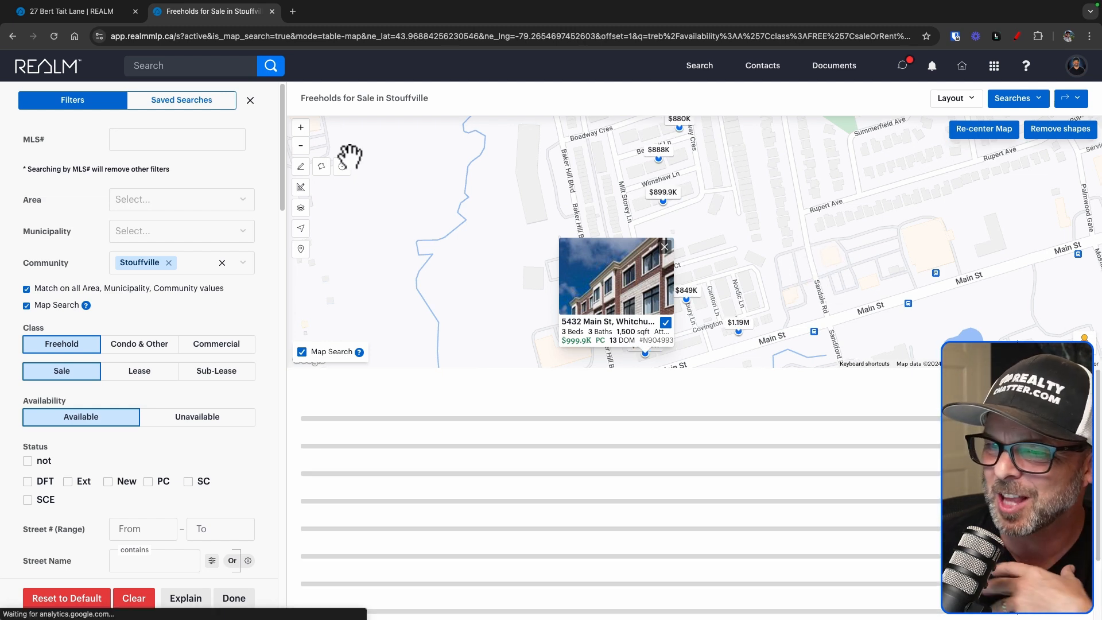
click(301, 145)
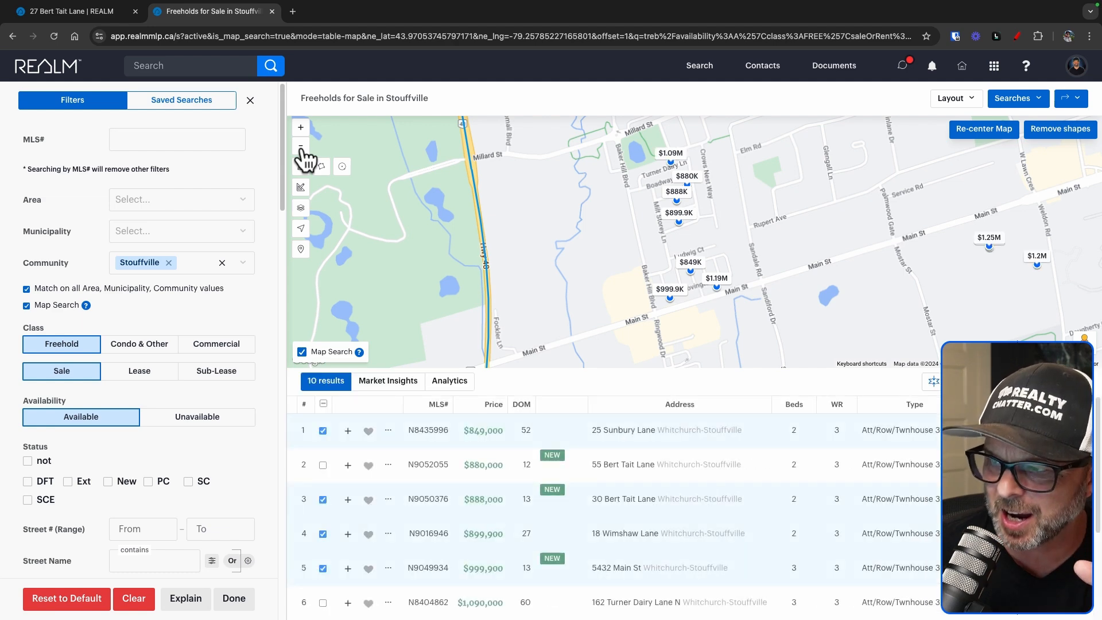
click(933, 382)
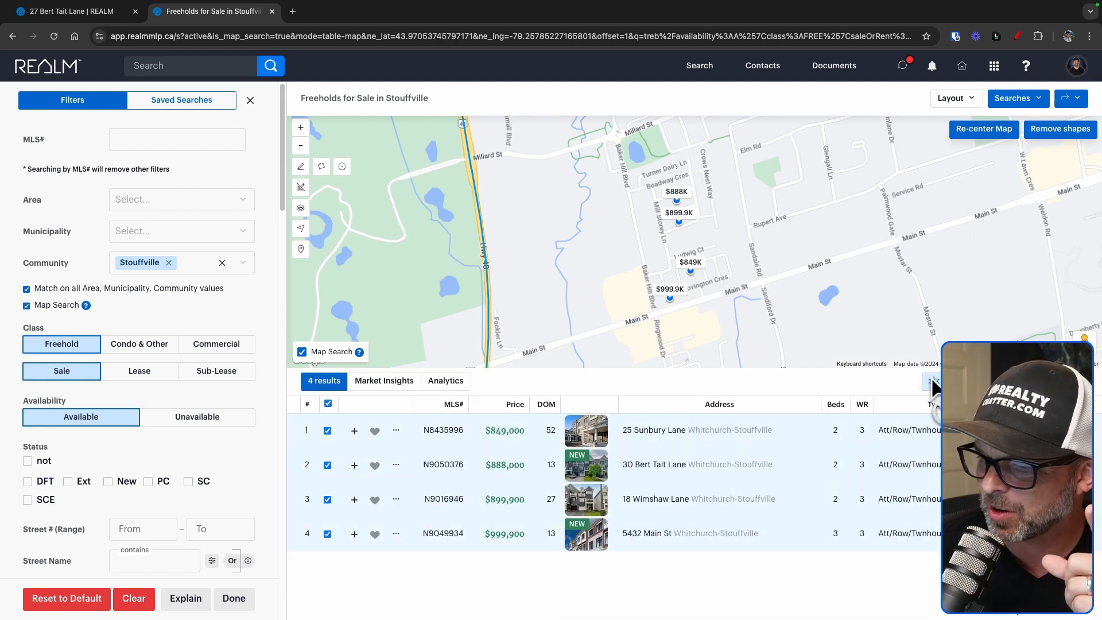
drag(529, 232, 530, 233)
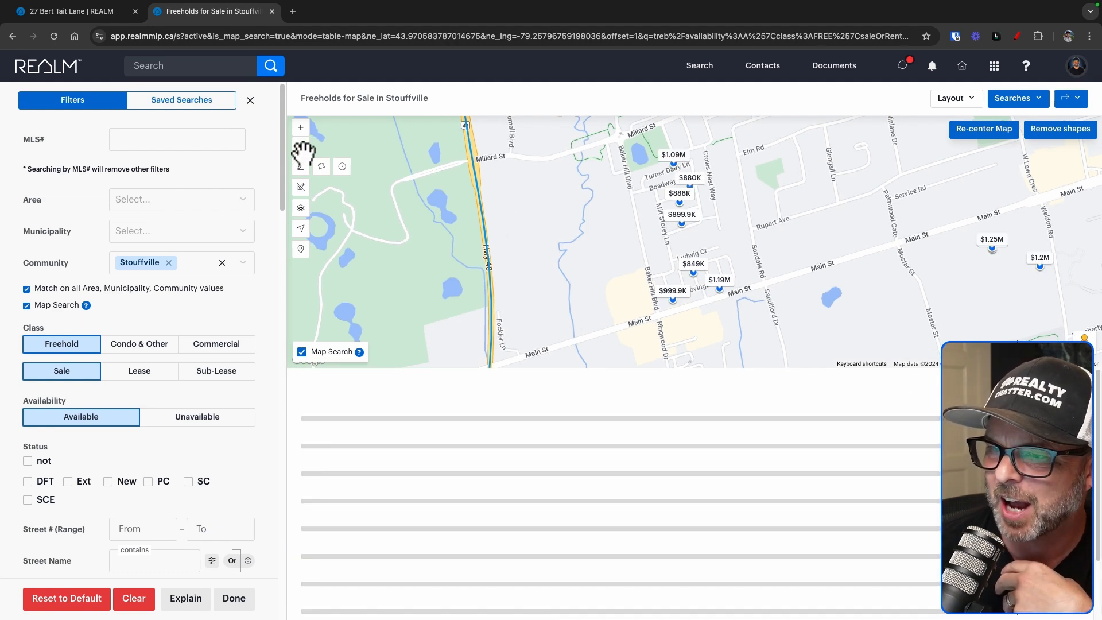
click(300, 147)
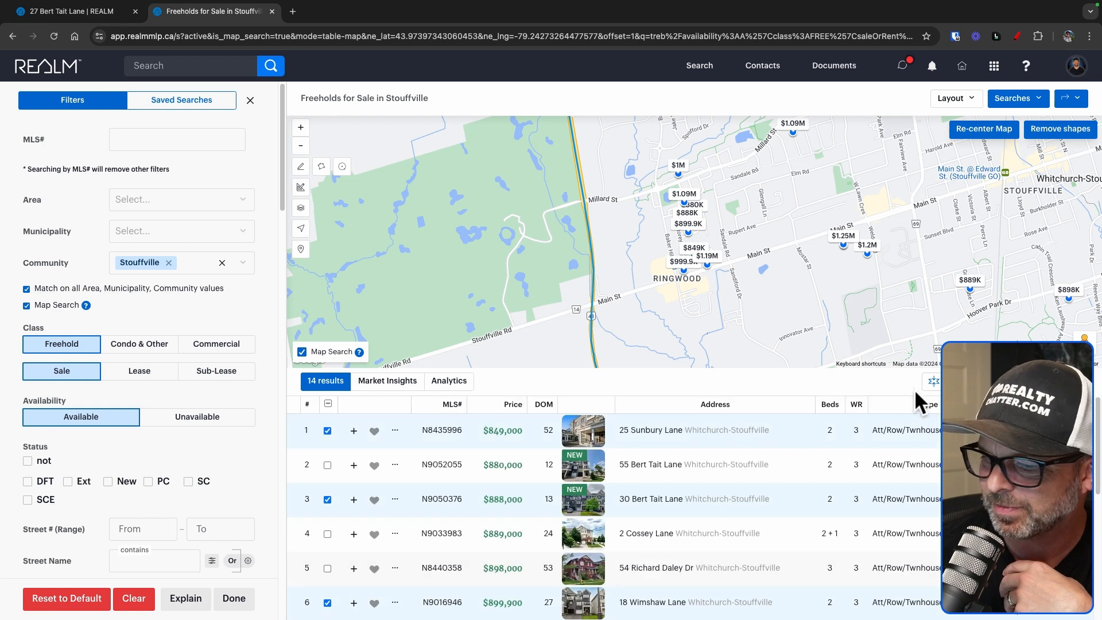
click(933, 381)
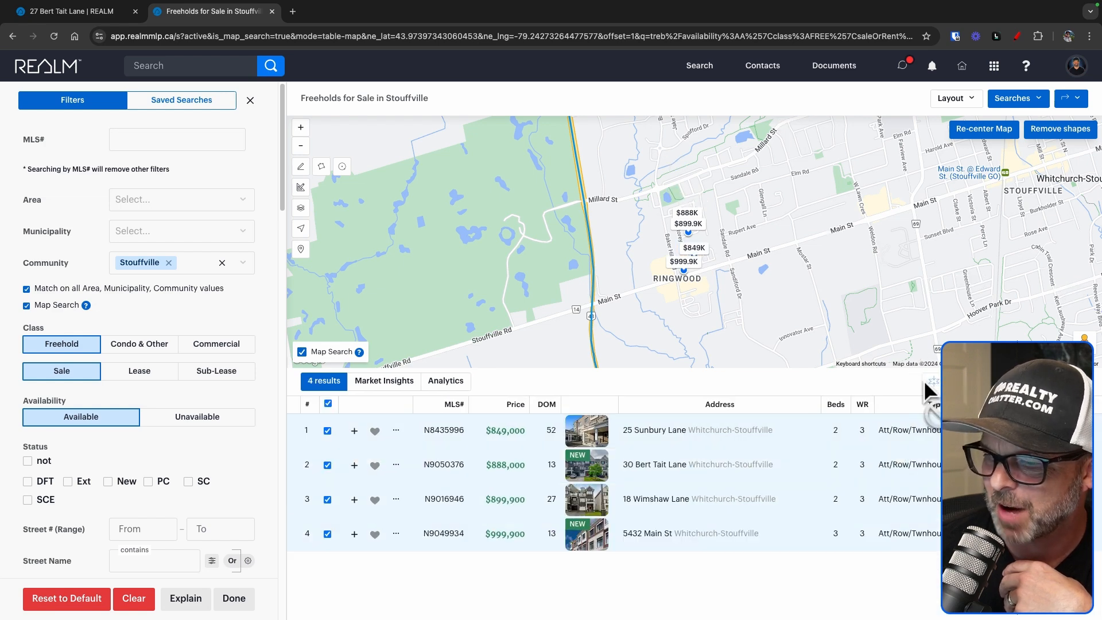
drag(560, 286, 567, 288)
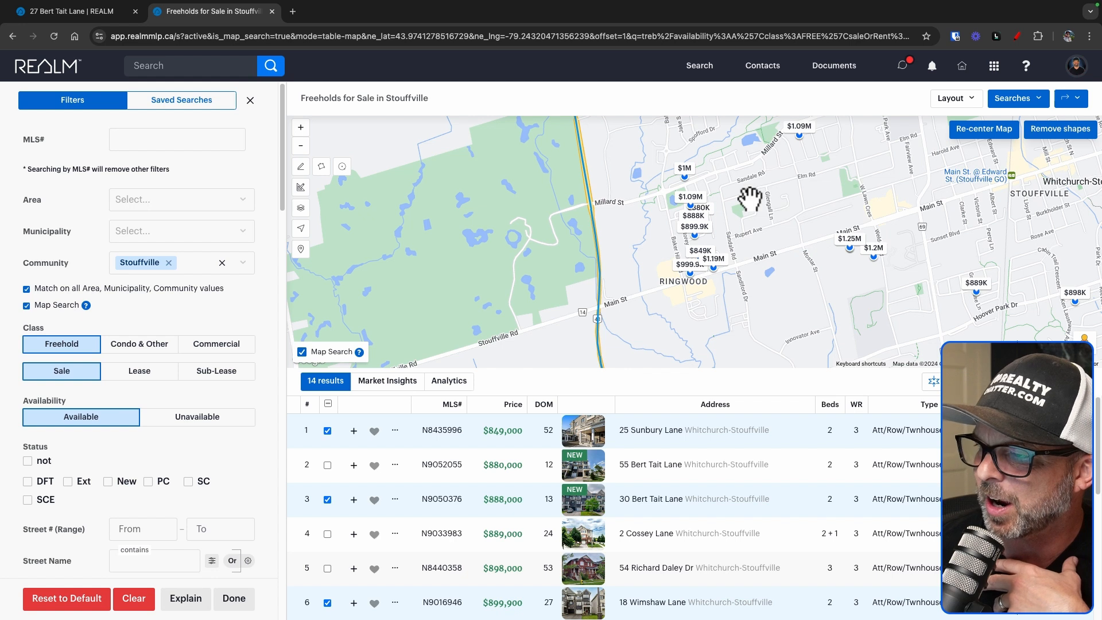
click(683, 168)
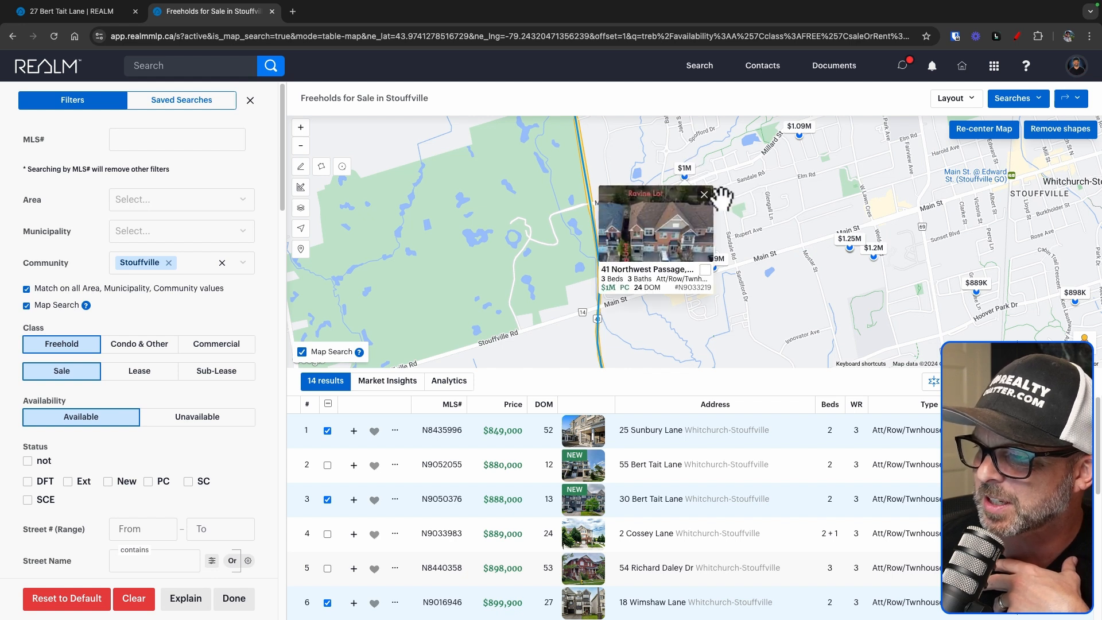
click(706, 271)
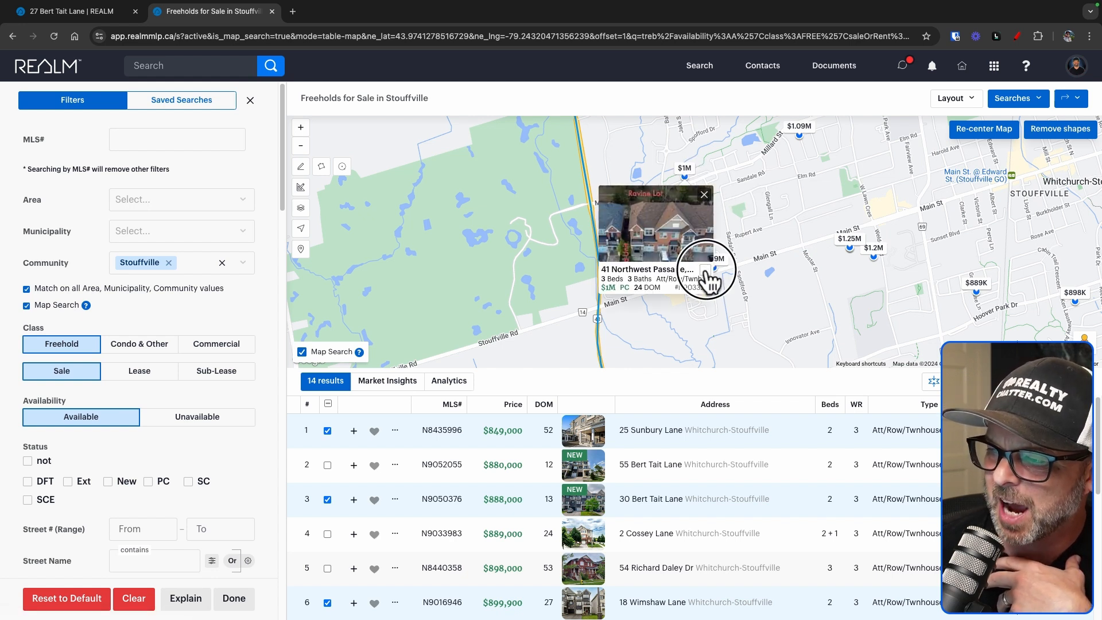
click(768, 290)
click(933, 381)
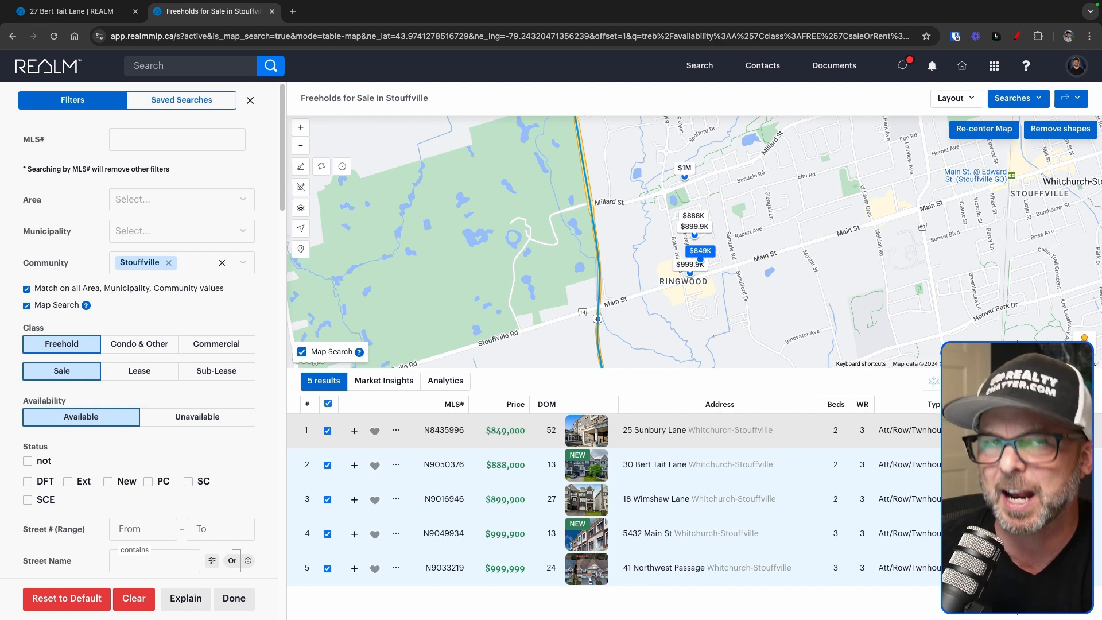
click(1077, 102)
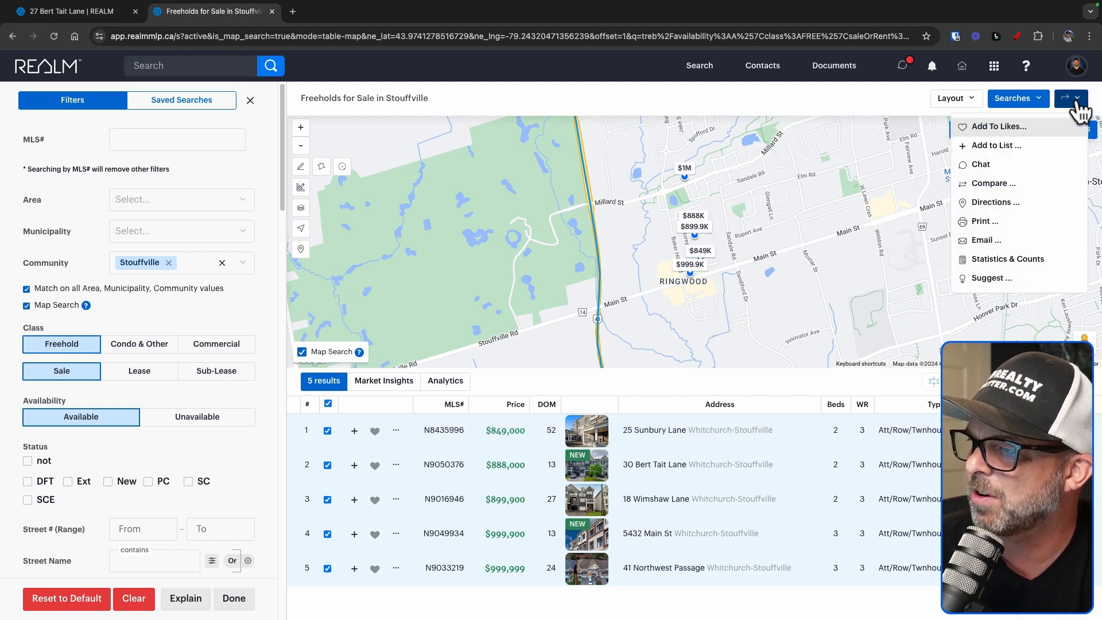
click(1021, 147)
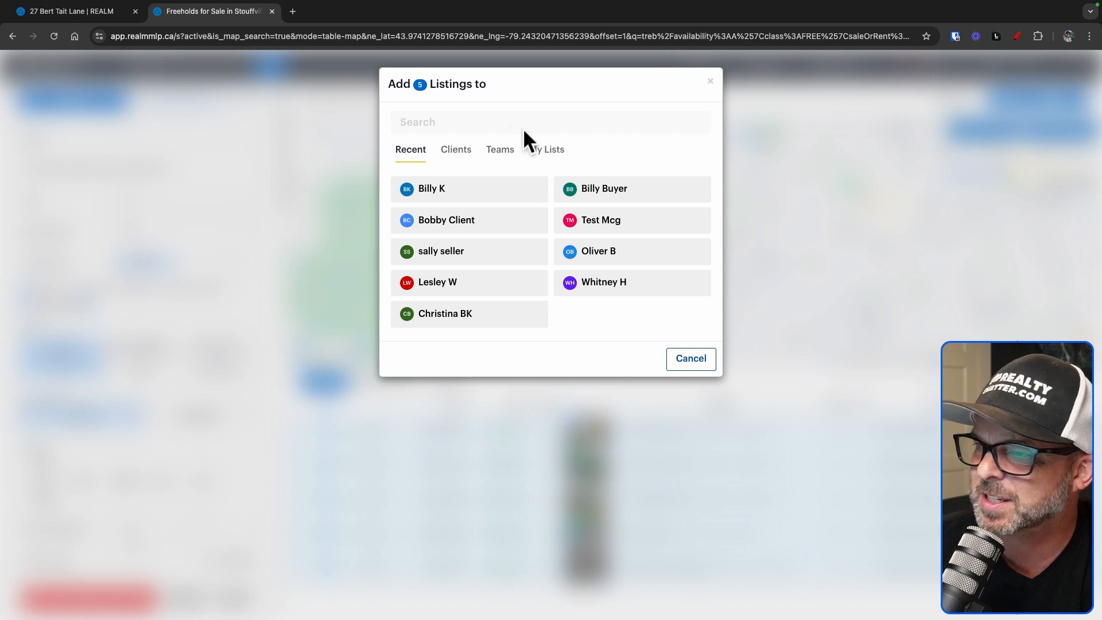
click(562, 151)
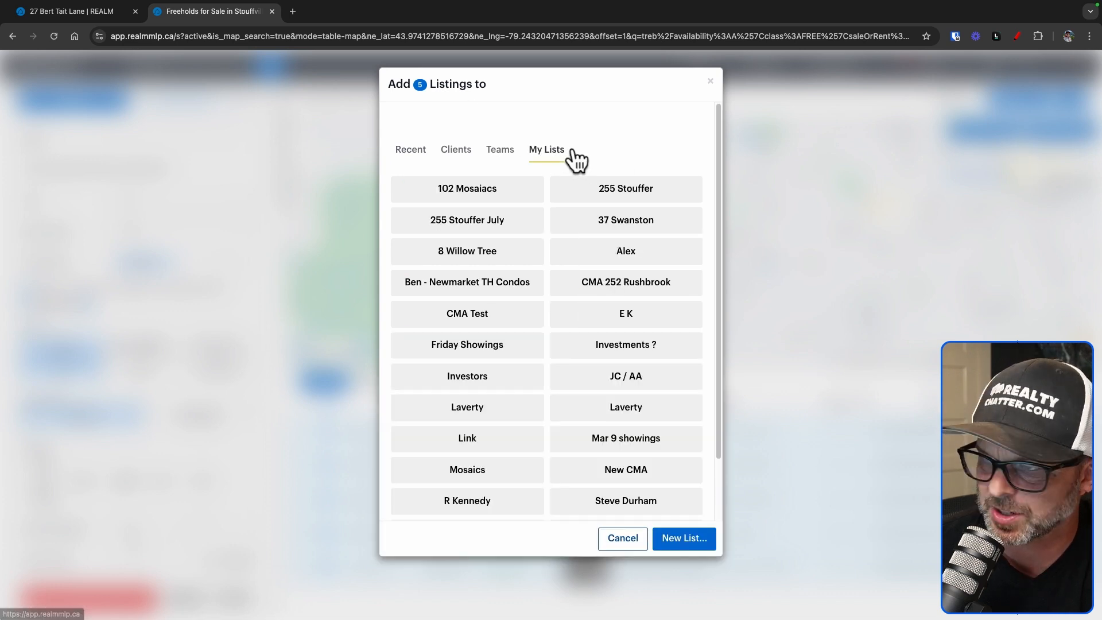
click(686, 539)
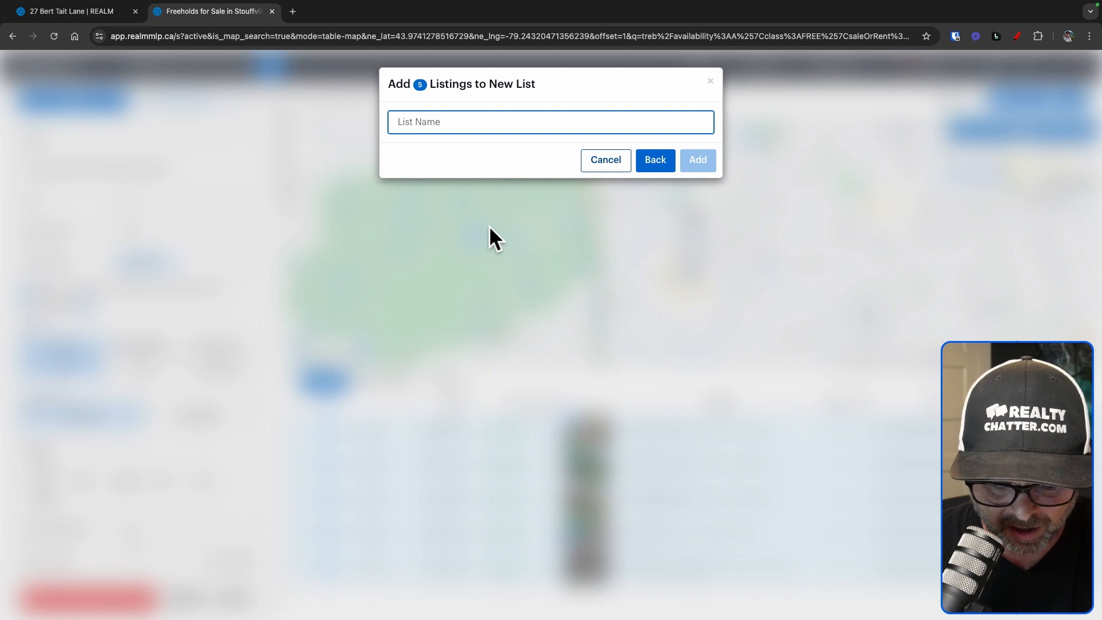
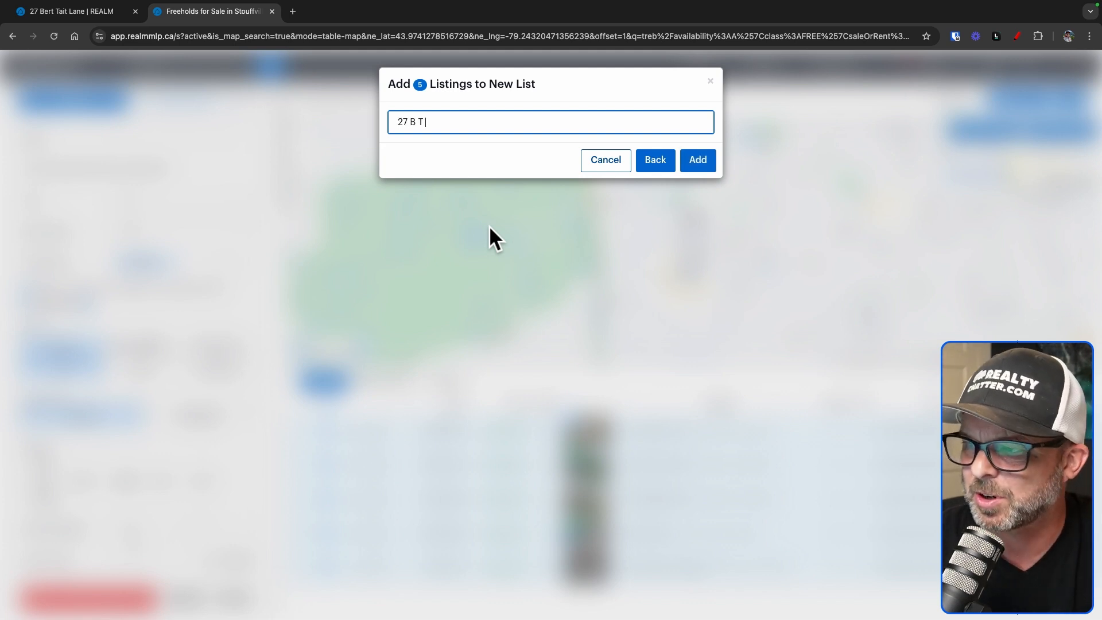
click(703, 167)
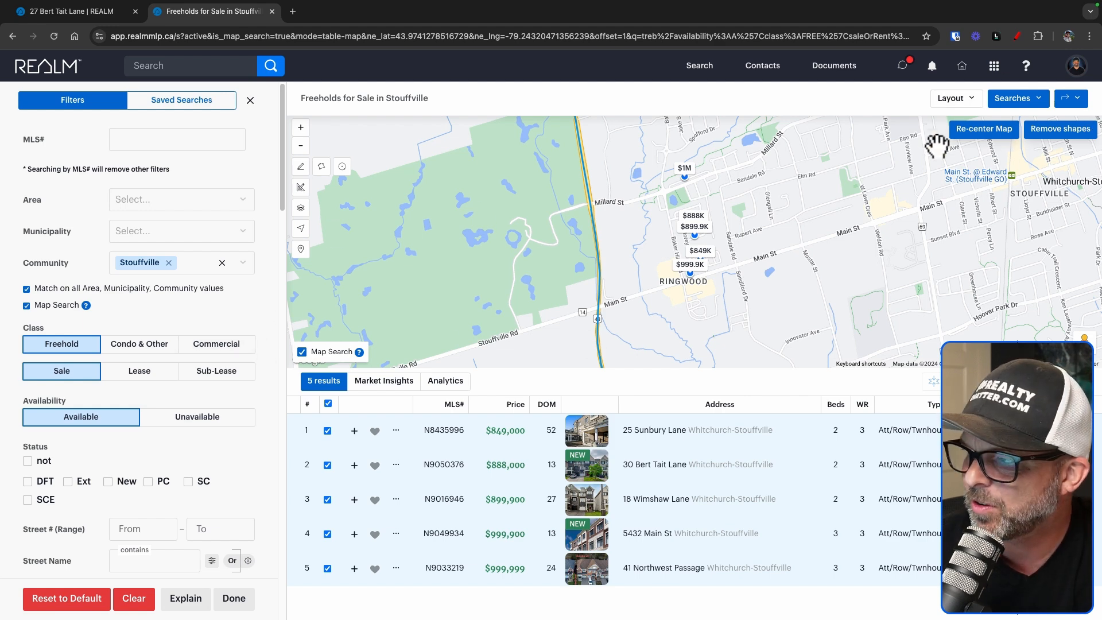
Set Availability to Unavailable and restrict the search to Sld status
scroll(230, 403, down, 3)
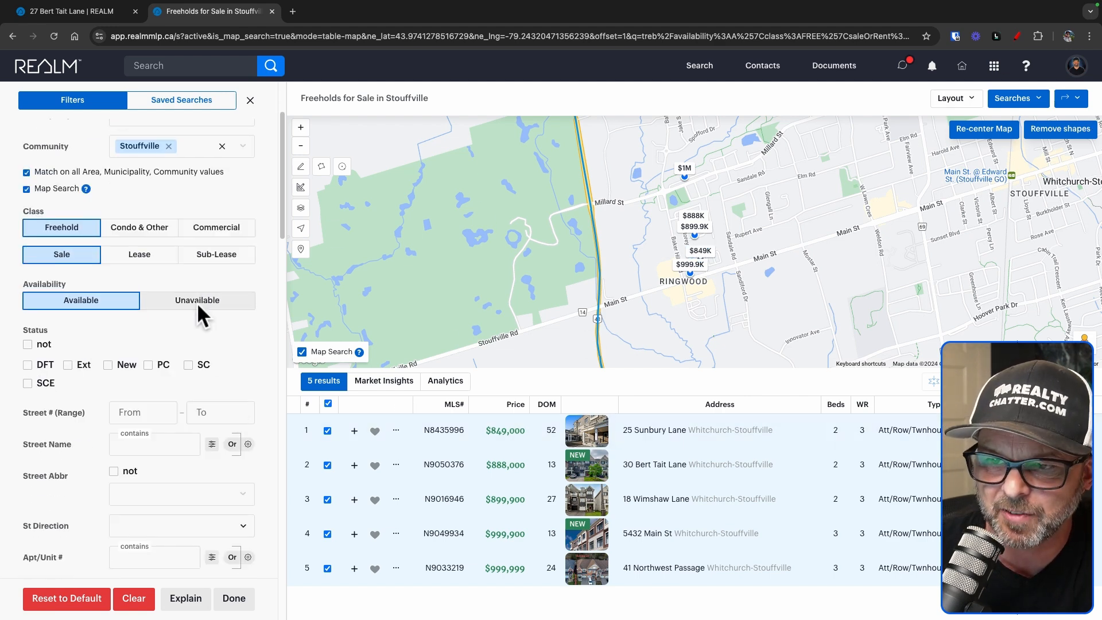
click(197, 302)
click(69, 299)
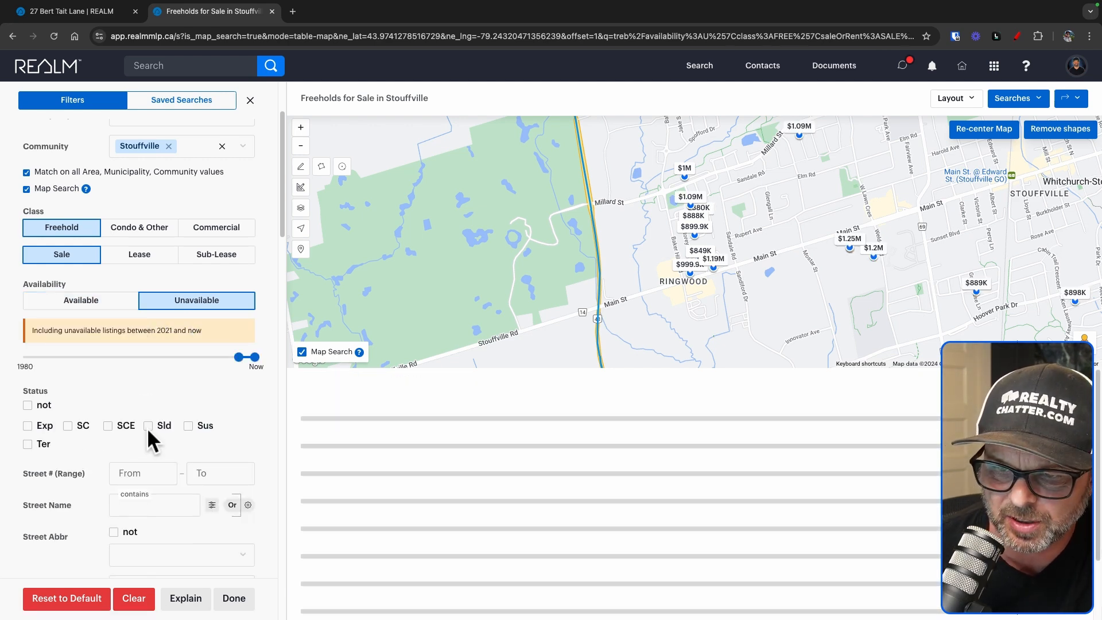
click(148, 427)
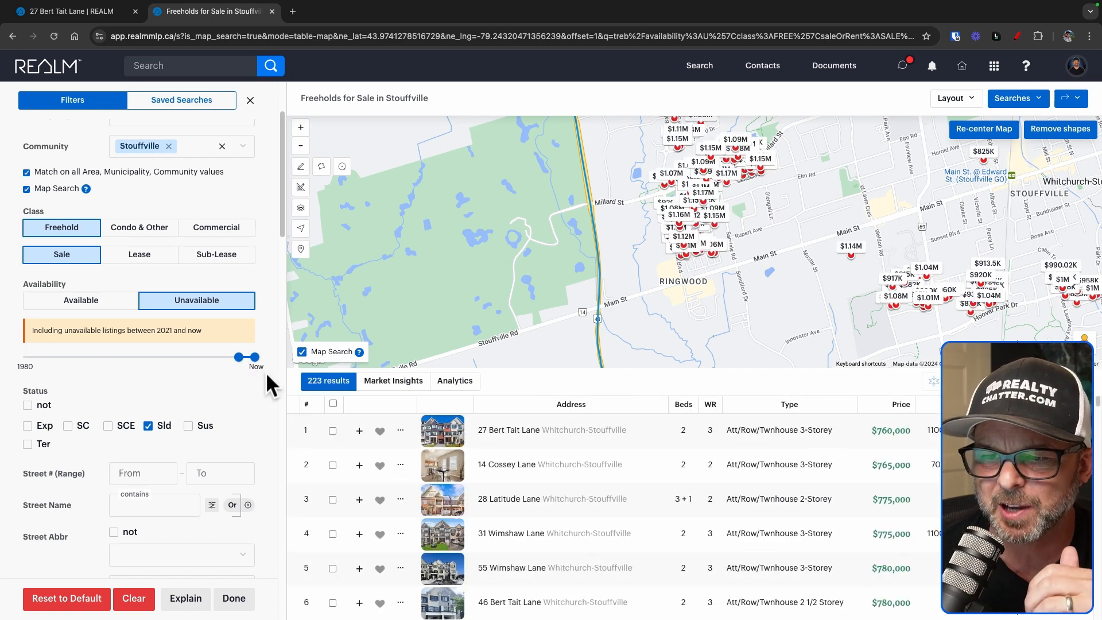
Set the Sold Date From to 07/01/2024 in the date picker
scroll(267, 372, down, 6)
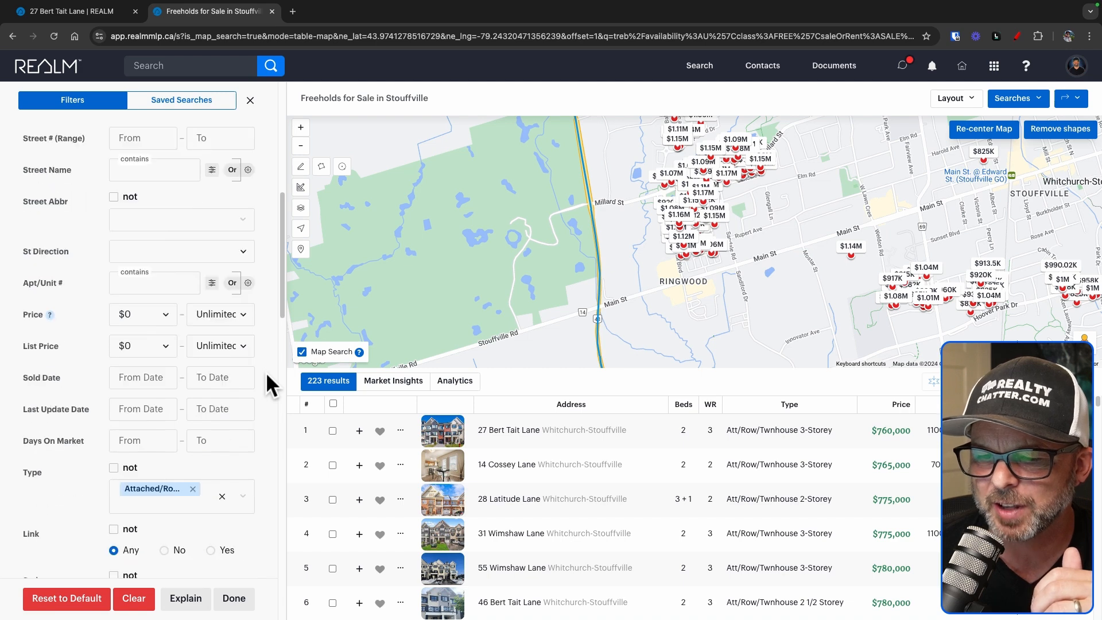
click(135, 363)
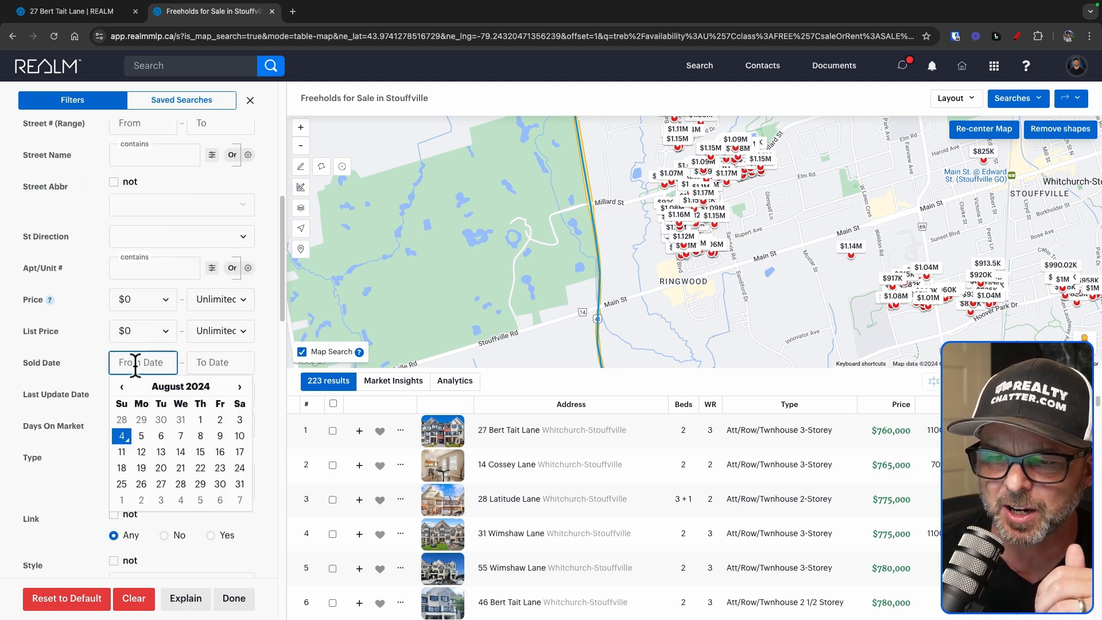
click(122, 387)
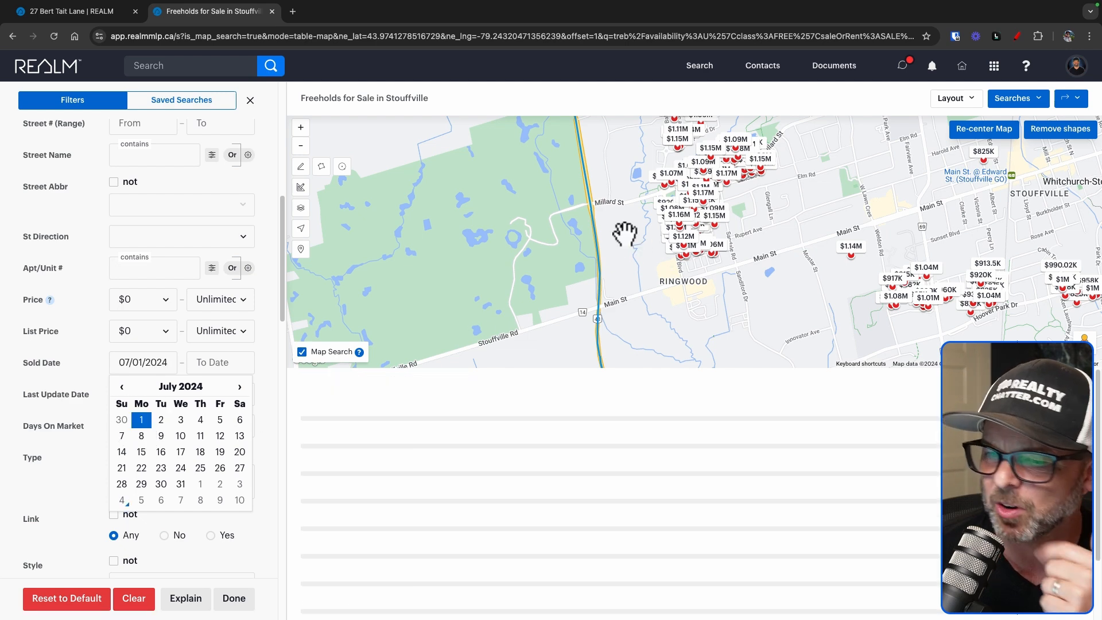
drag(625, 253, 625, 328)
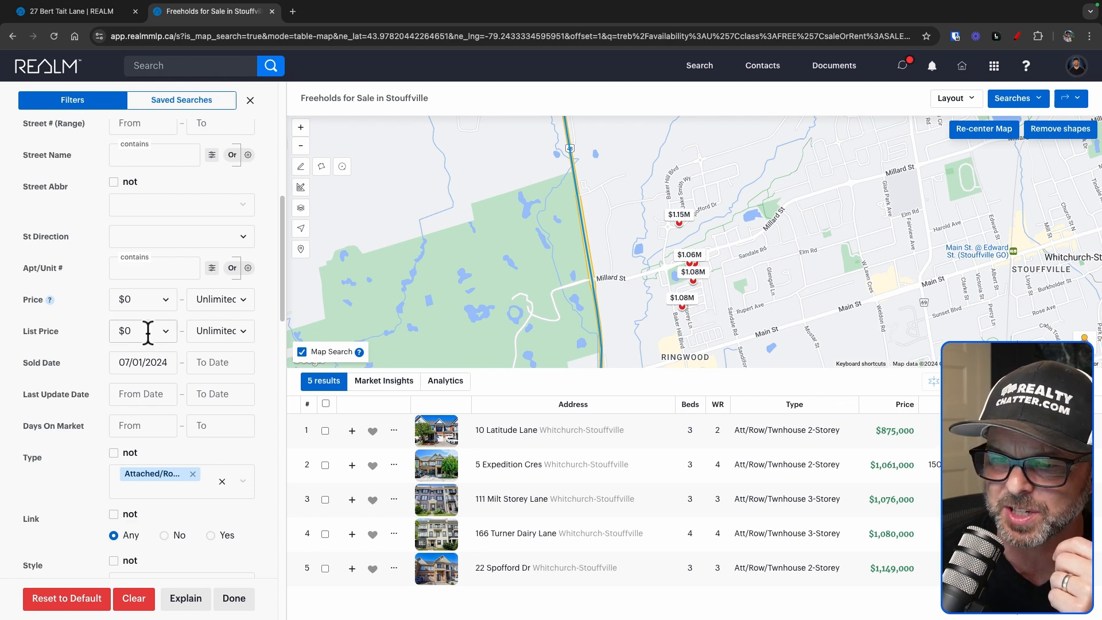
click(147, 362)
Change the Sold Date From to 06/01/2024
click(122, 387)
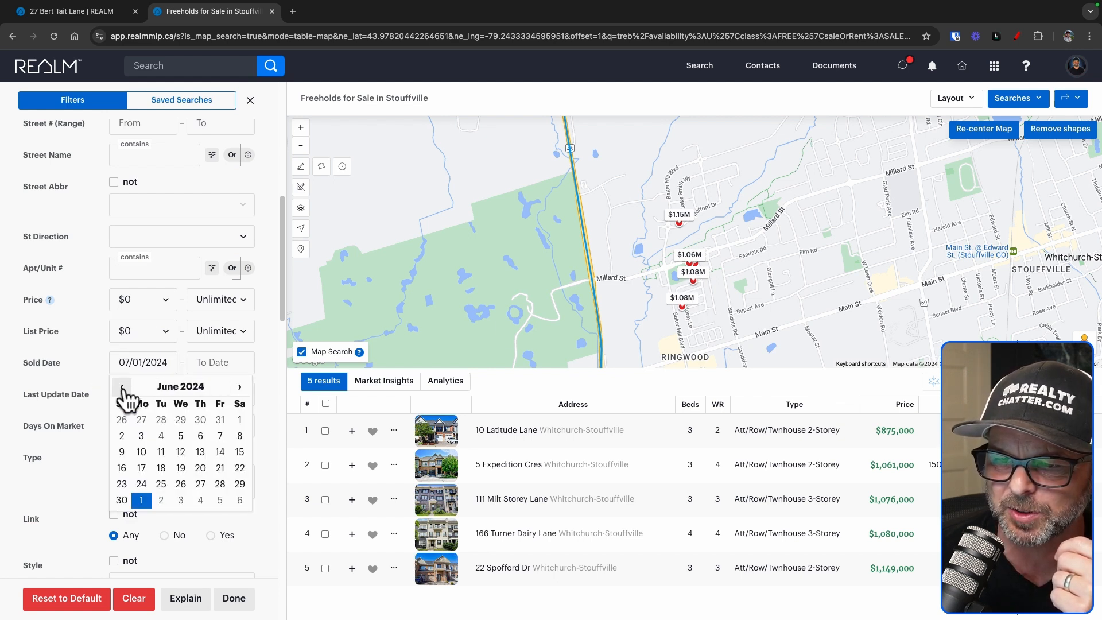
click(241, 421)
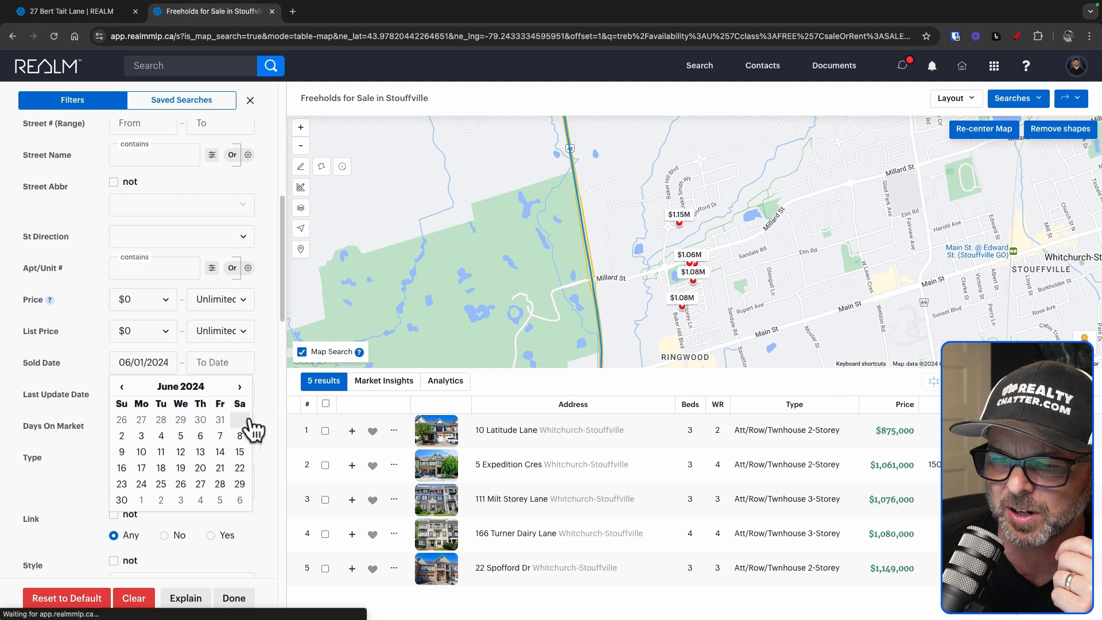
drag(630, 290, 597, 258)
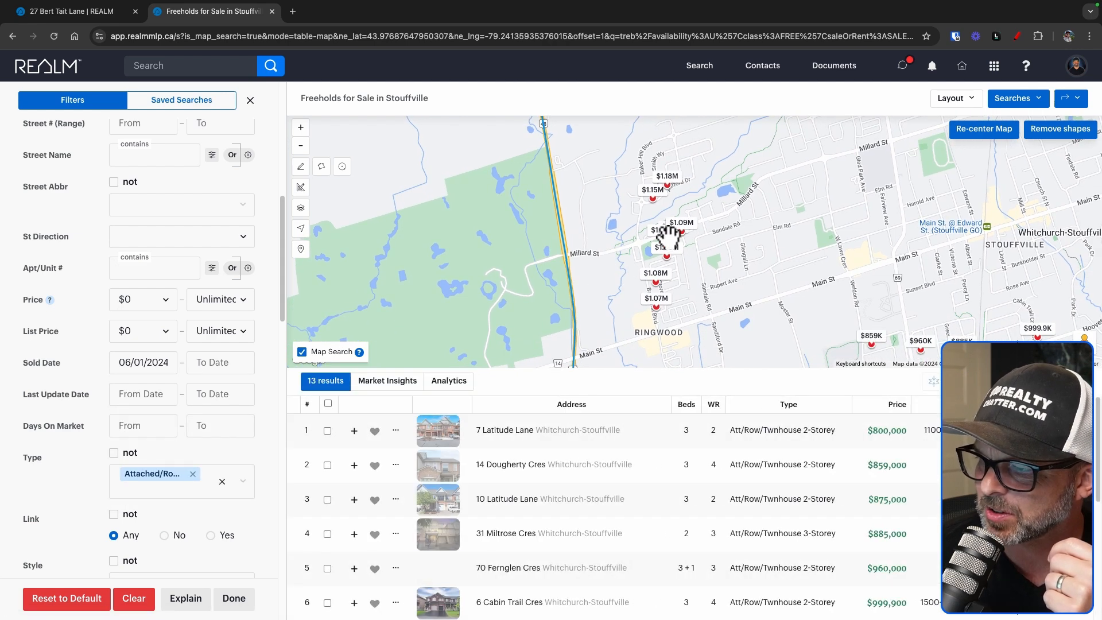
drag(733, 273, 750, 289)
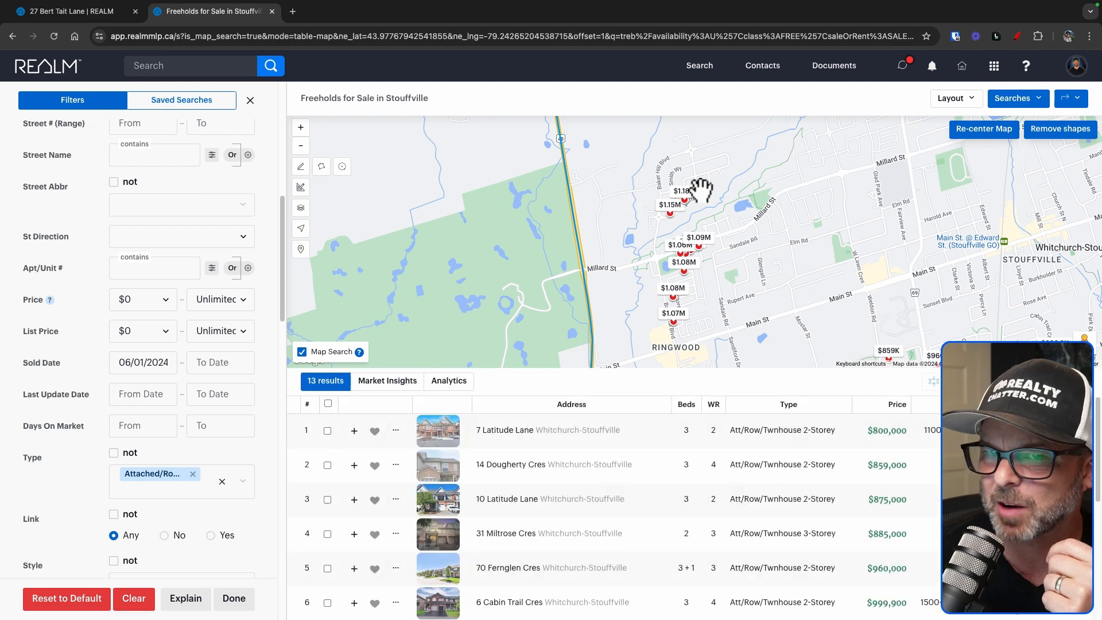
scroll(536, 462, down, 1)
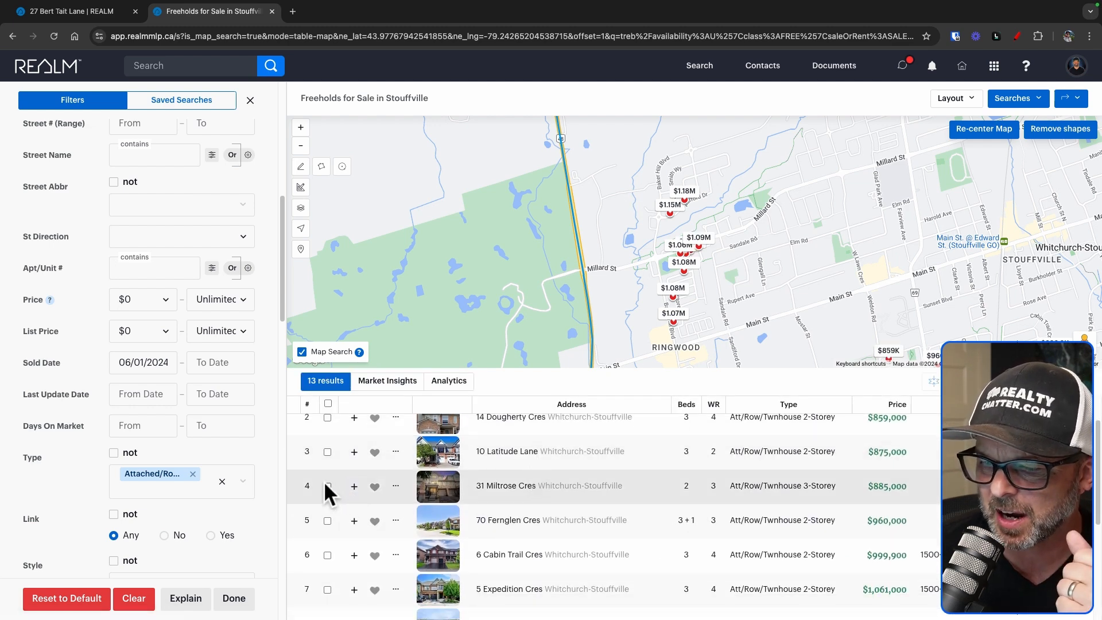
click(331, 447)
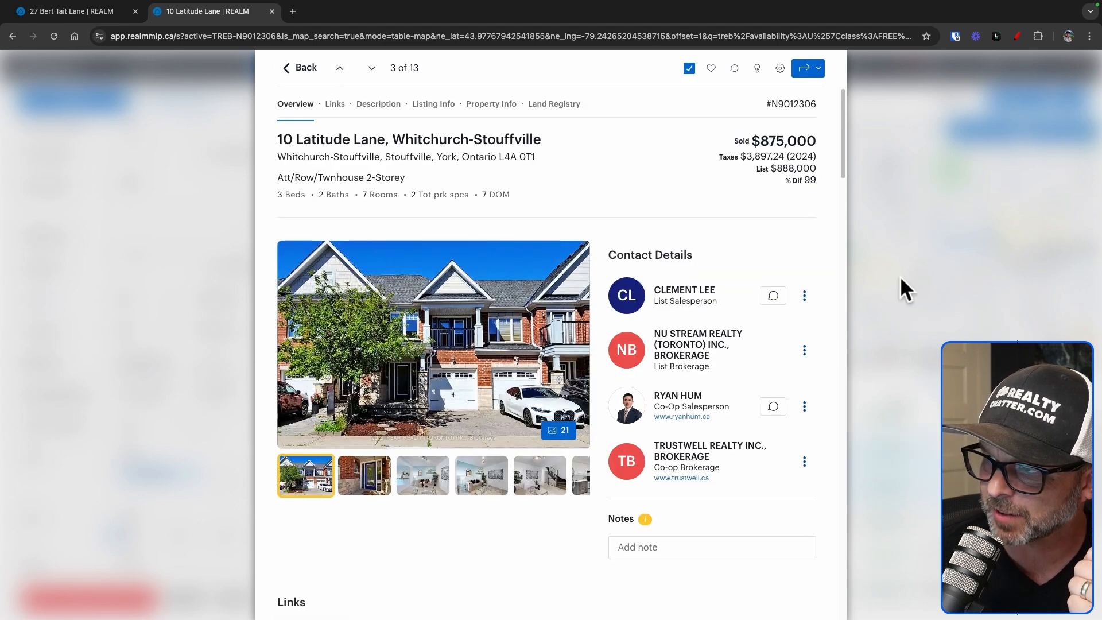
click(301, 69)
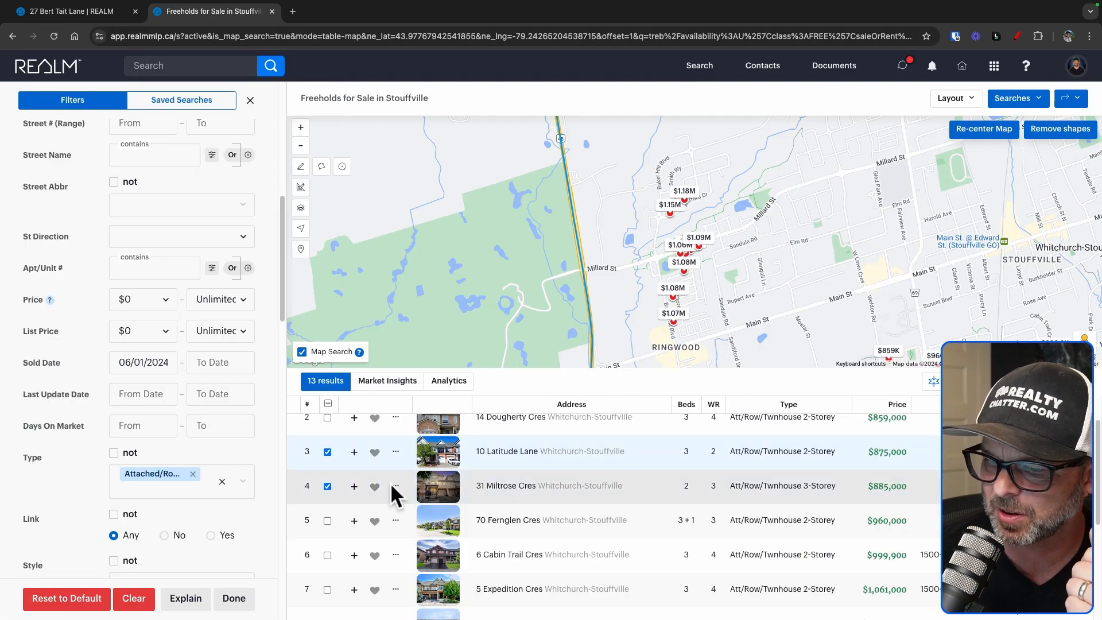
click(327, 554)
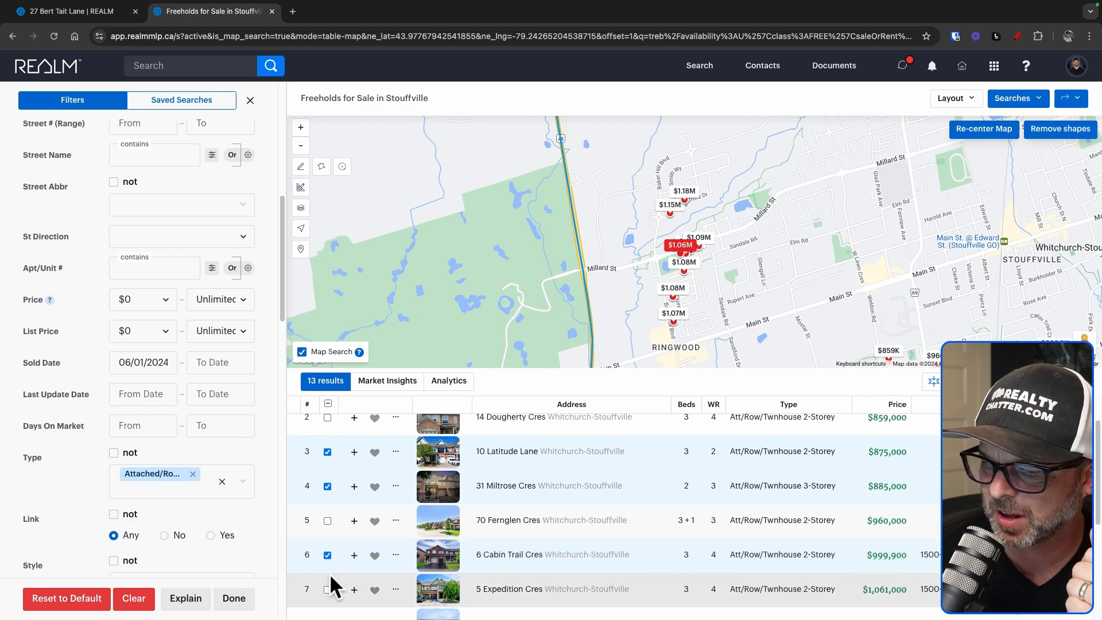
click(327, 590)
scroll(348, 545, up, 1)
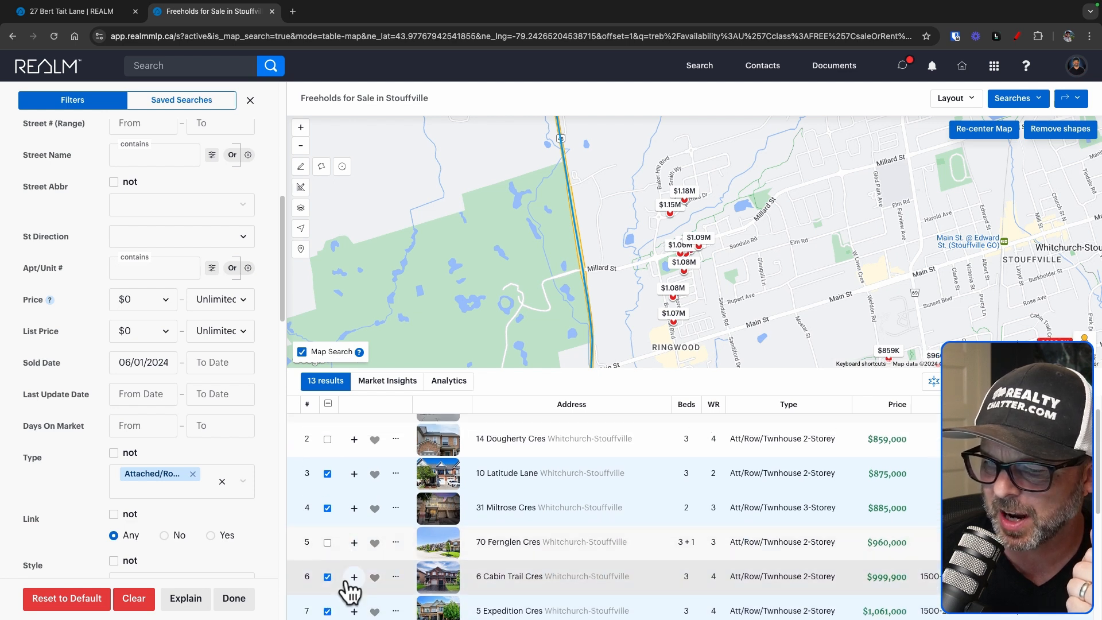
click(327, 438)
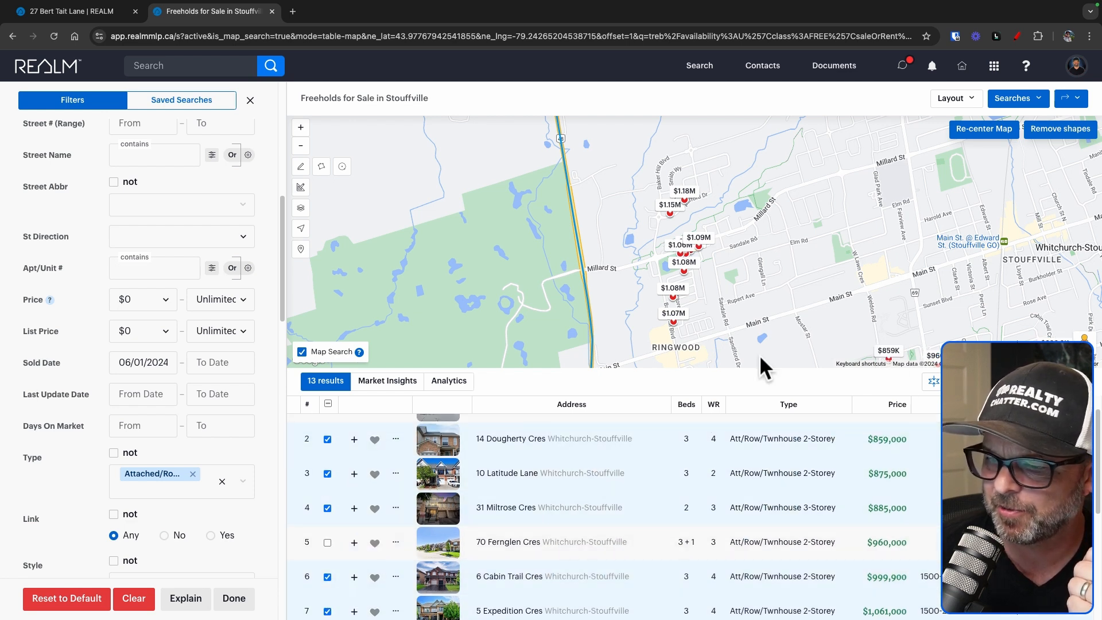
click(933, 382)
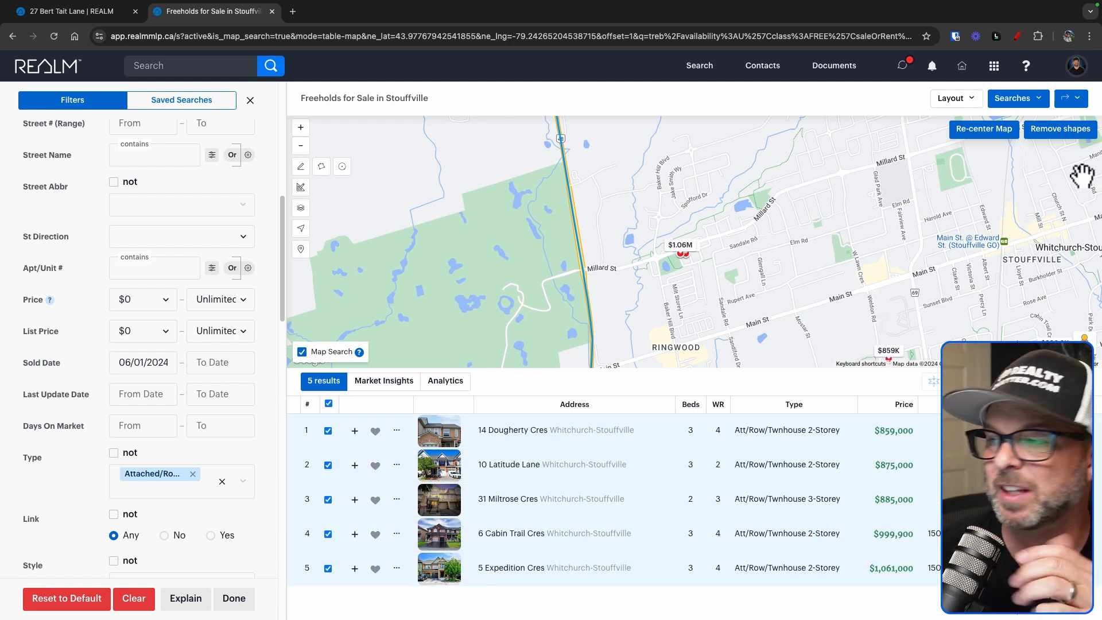
click(1074, 102)
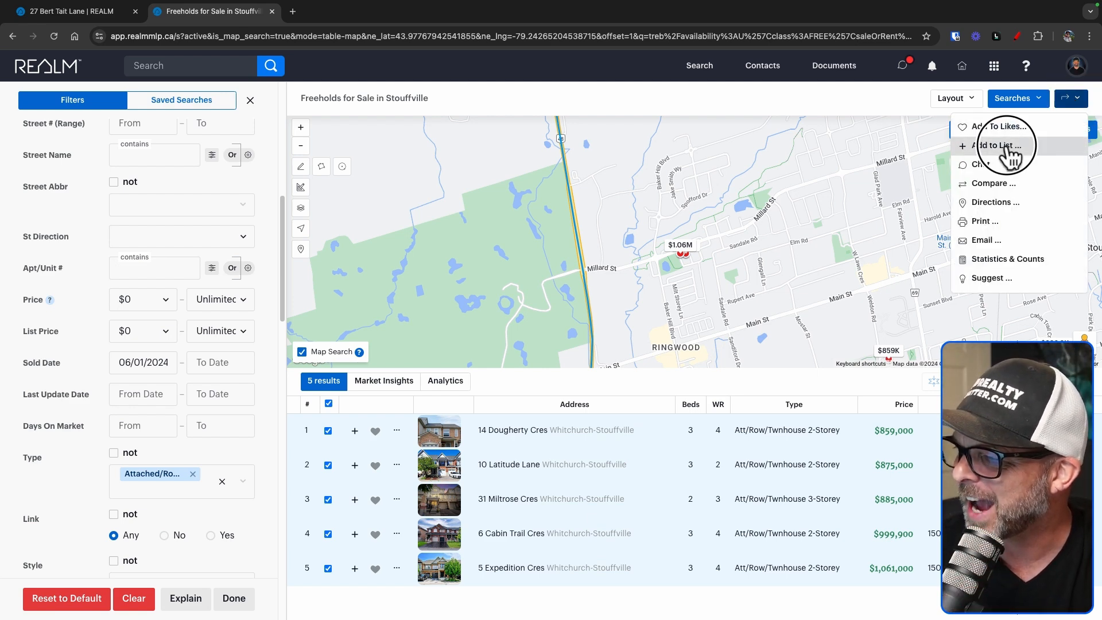
click(997, 146)
click(546, 150)
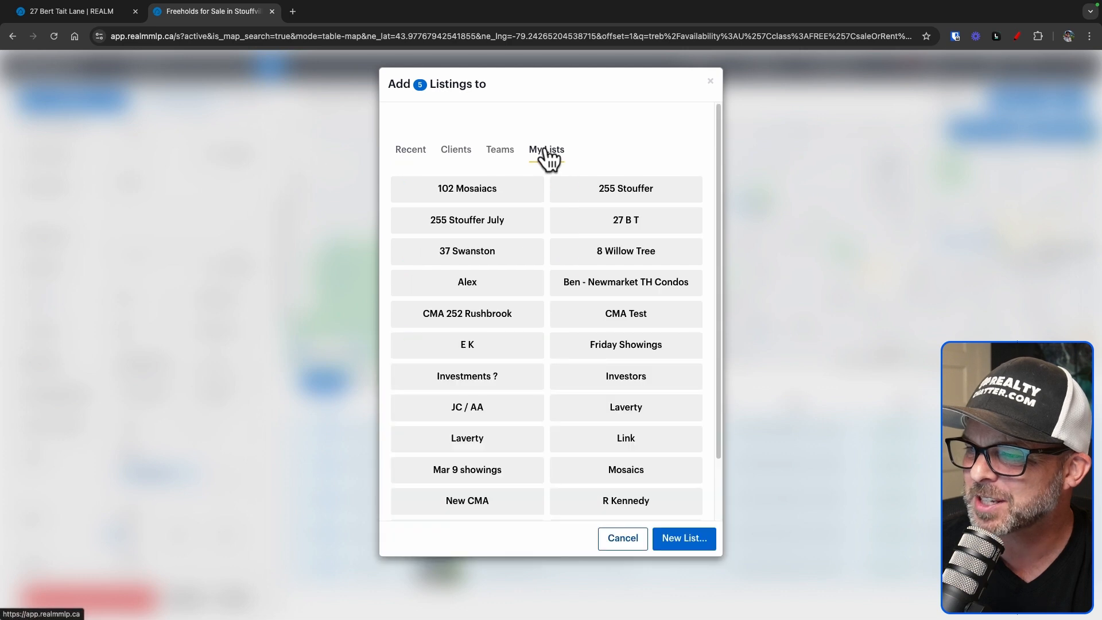
click(631, 224)
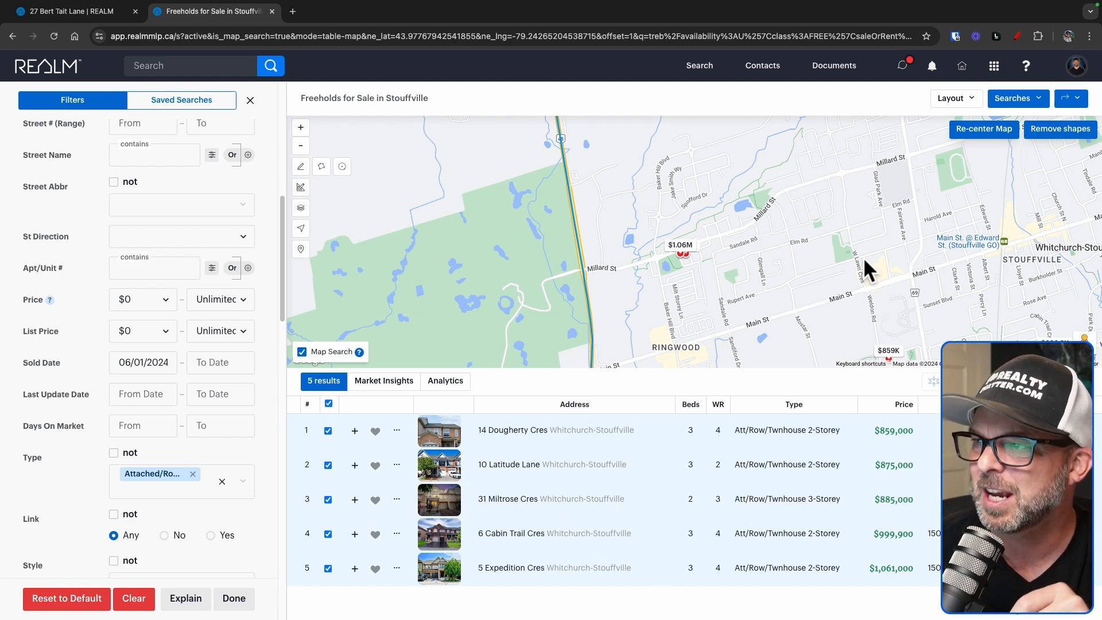
click(758, 78)
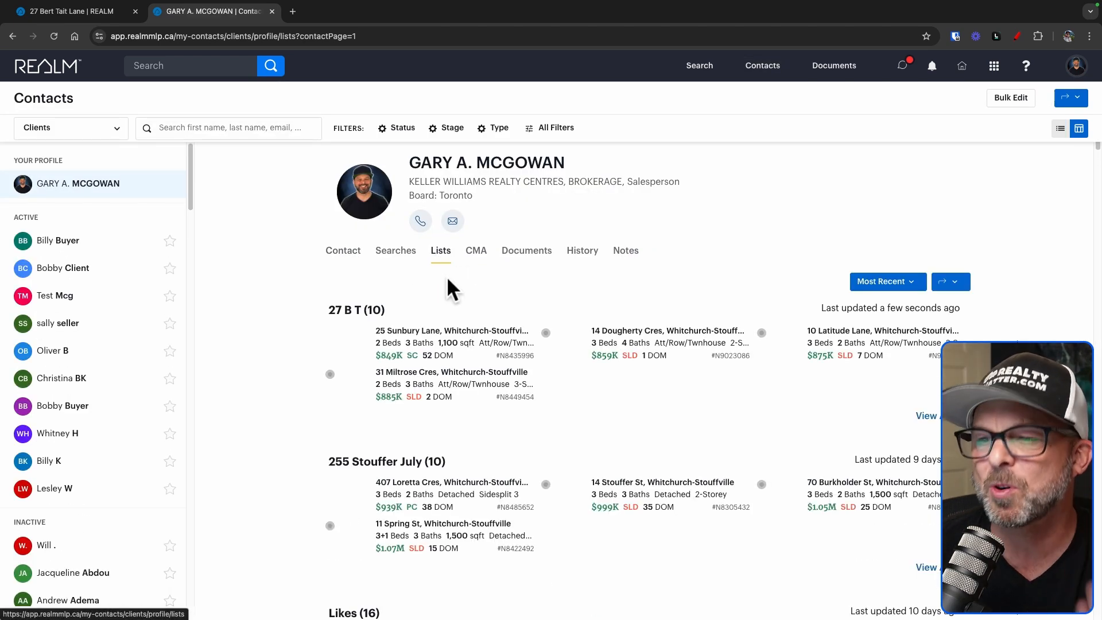
click(345, 261)
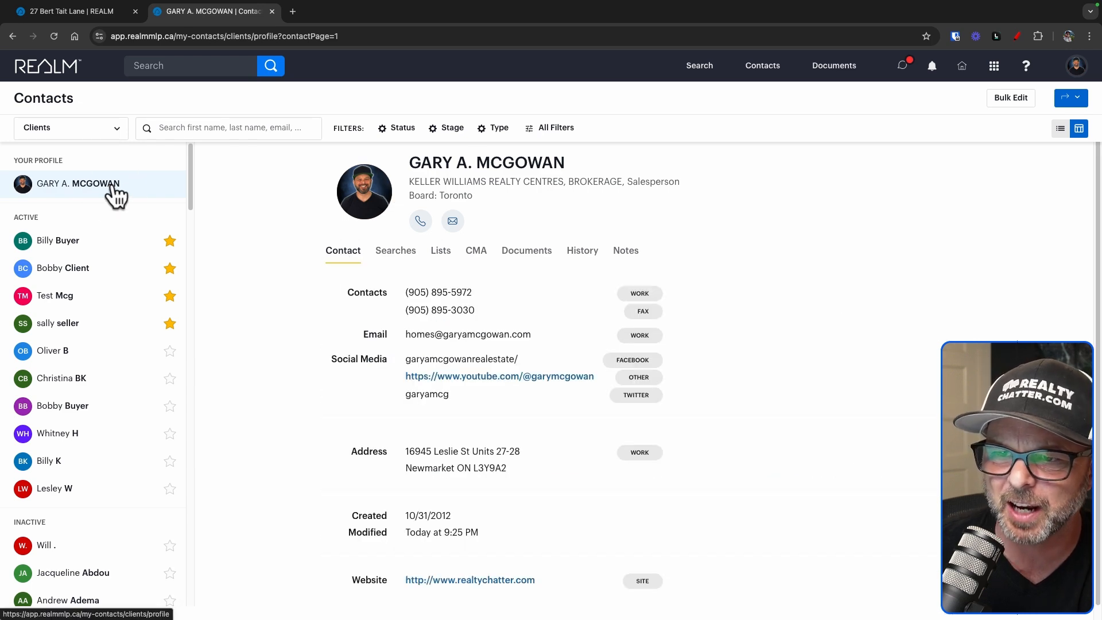
click(440, 258)
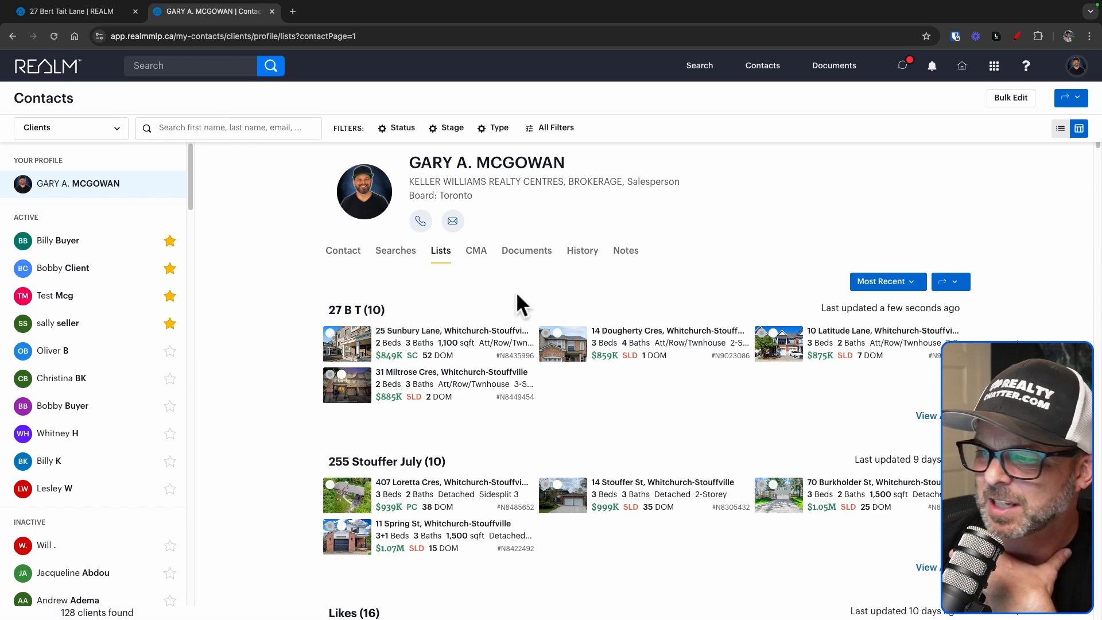
click(351, 310)
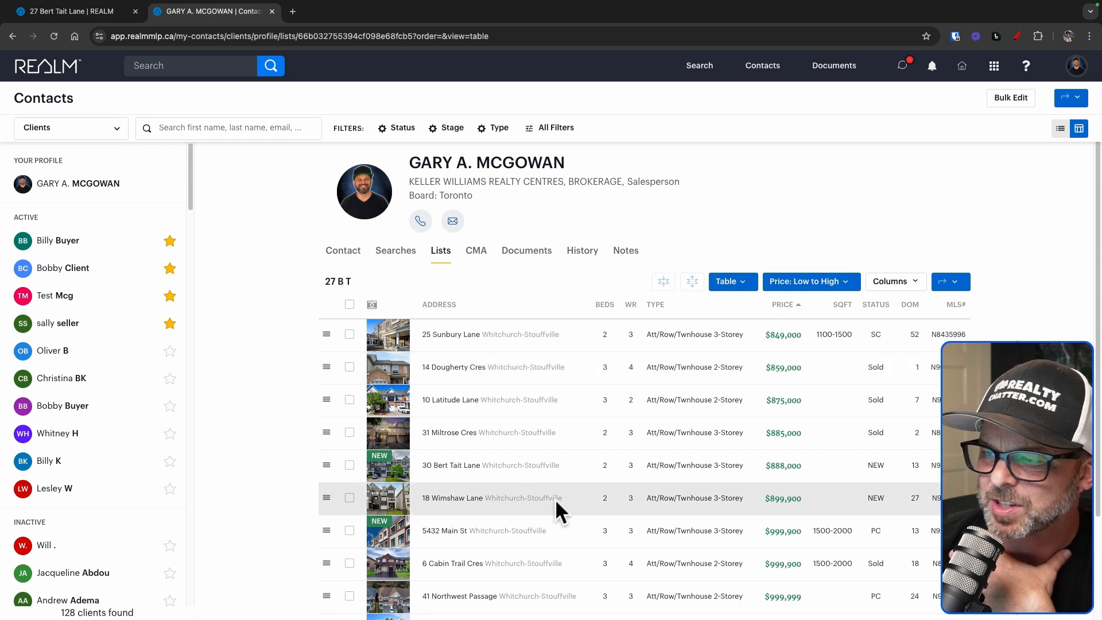
scroll(555, 498, down, 2)
scroll(554, 498, up, 2)
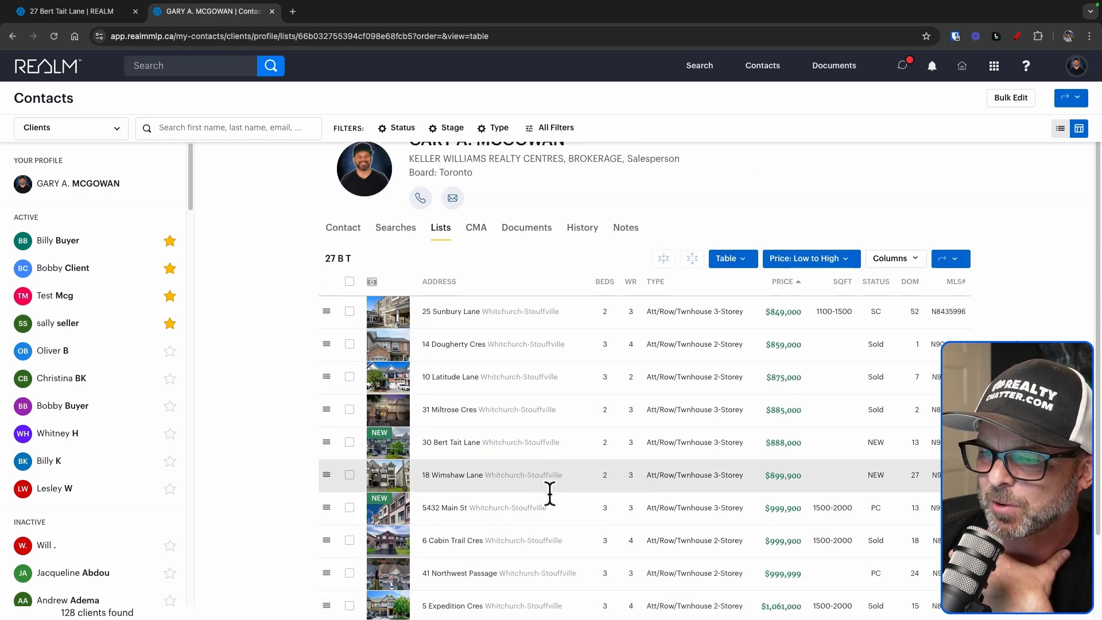
click(349, 282)
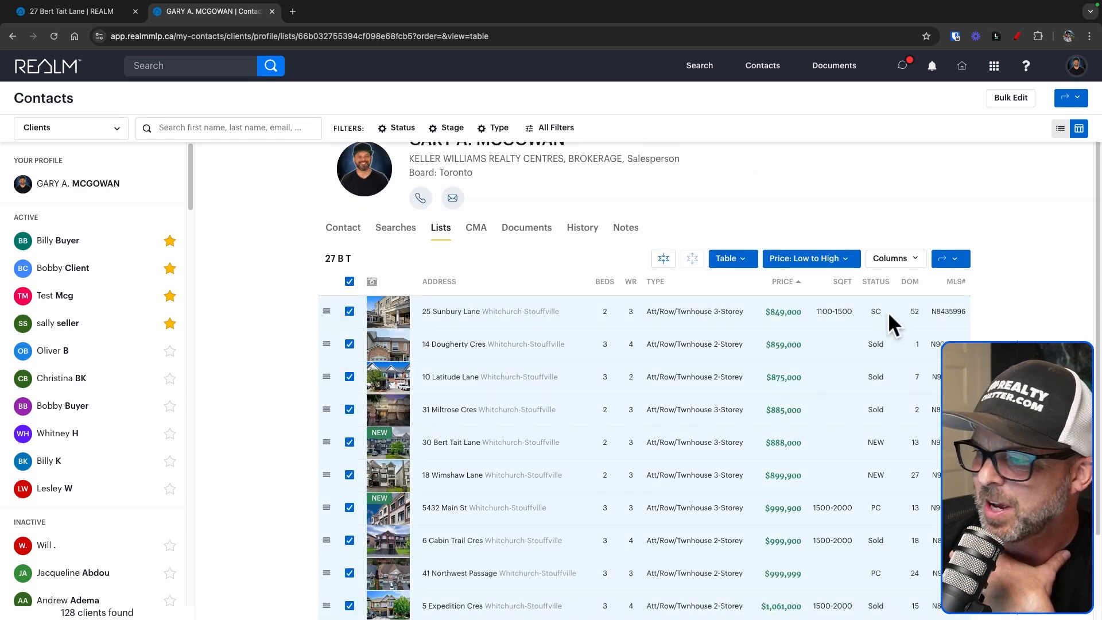
click(963, 261)
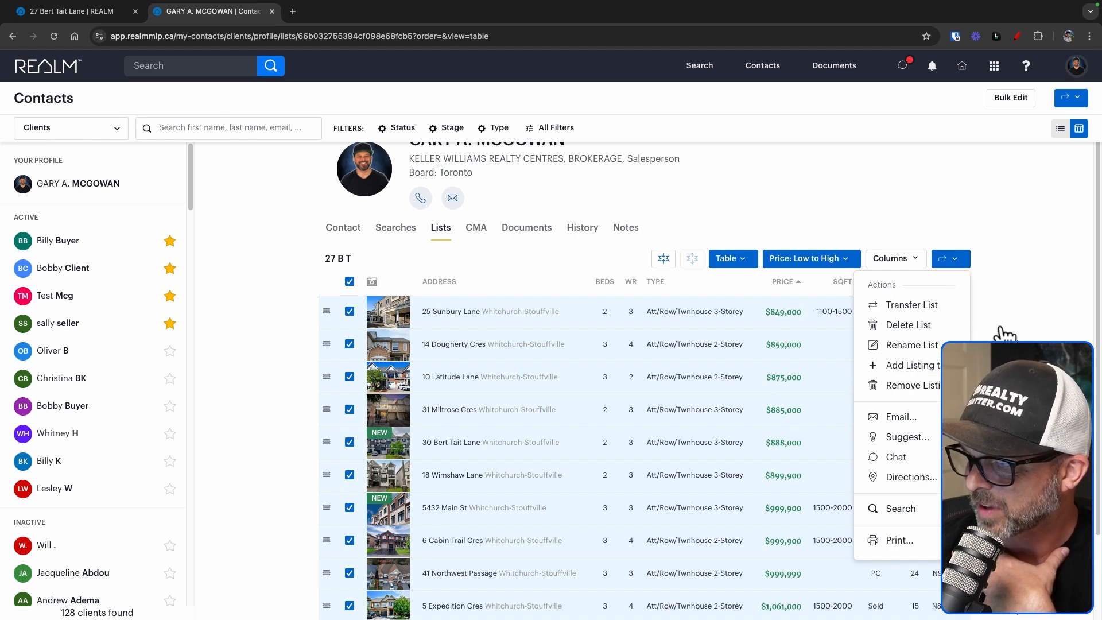
click(917, 516)
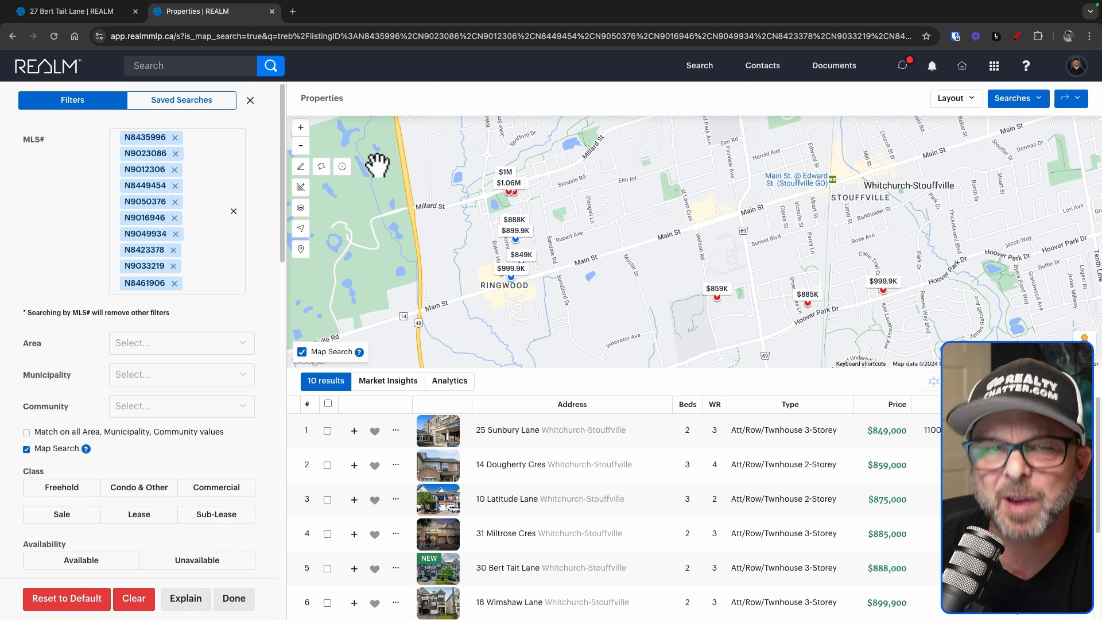
click(104, 12)
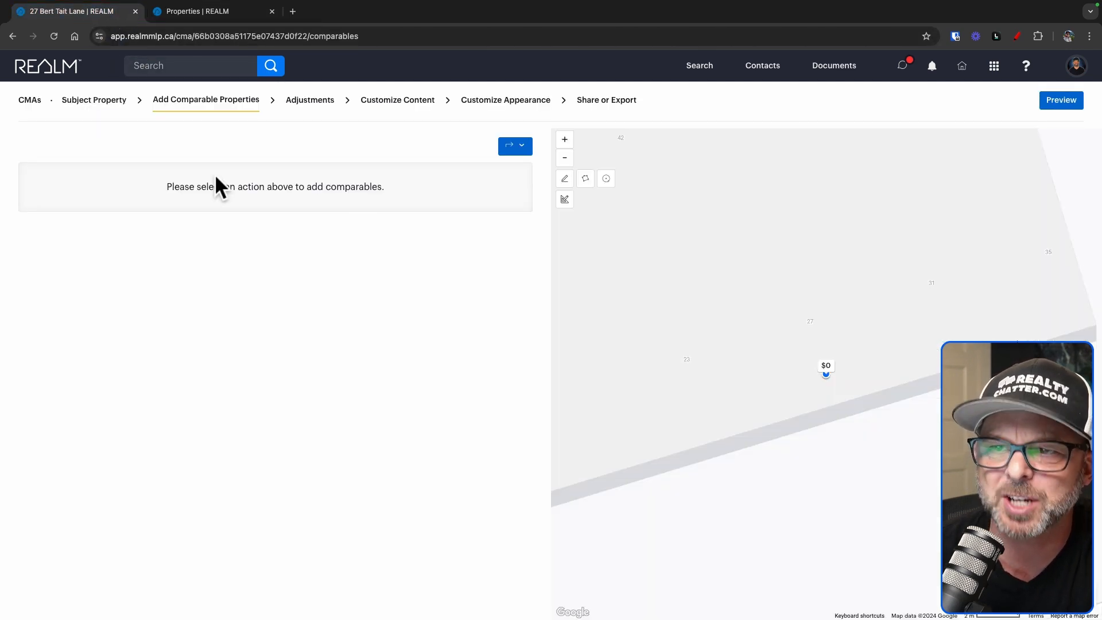
click(516, 147)
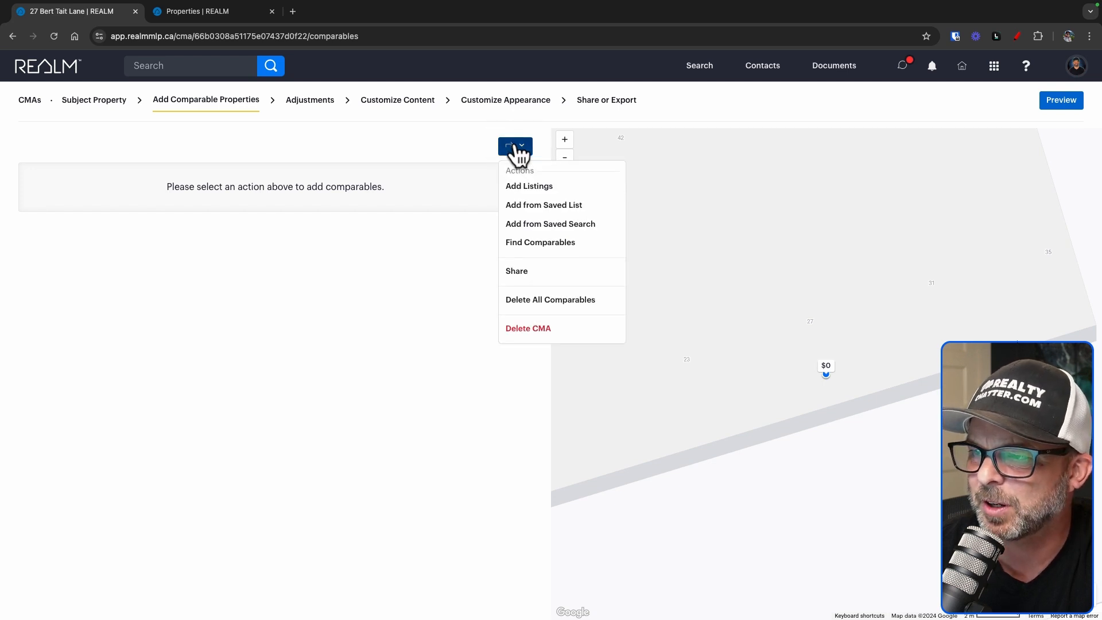
click(590, 210)
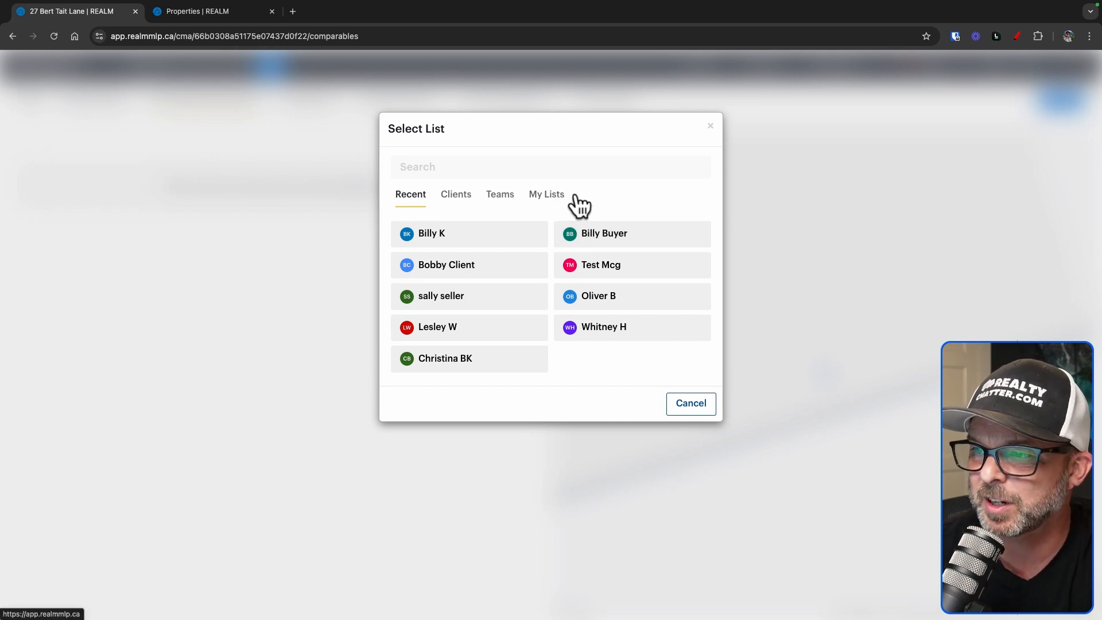
click(545, 197)
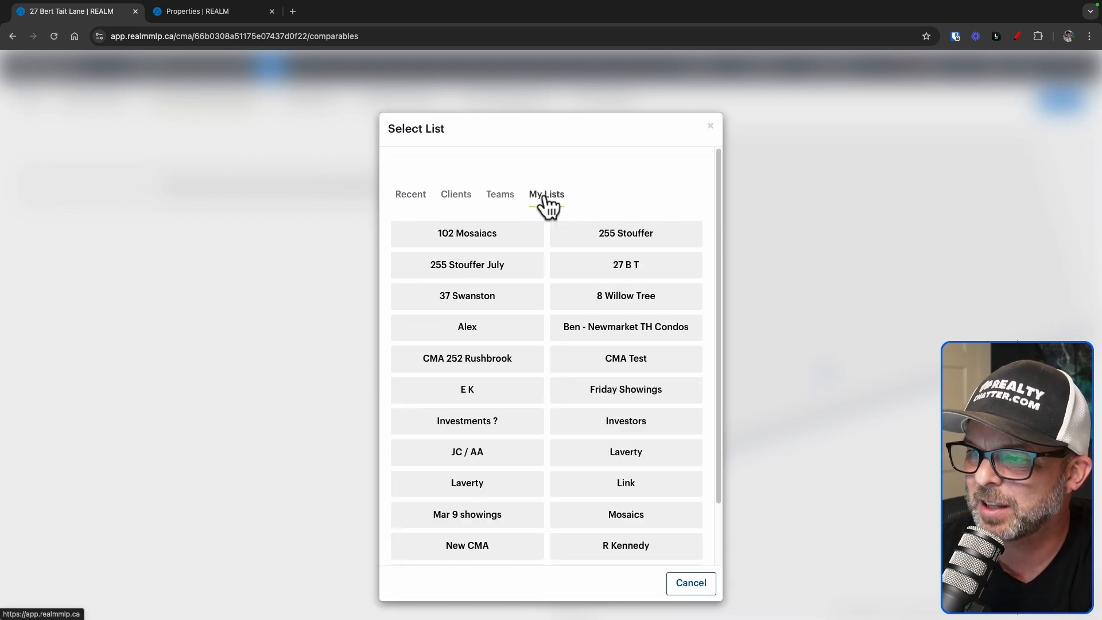
click(650, 279)
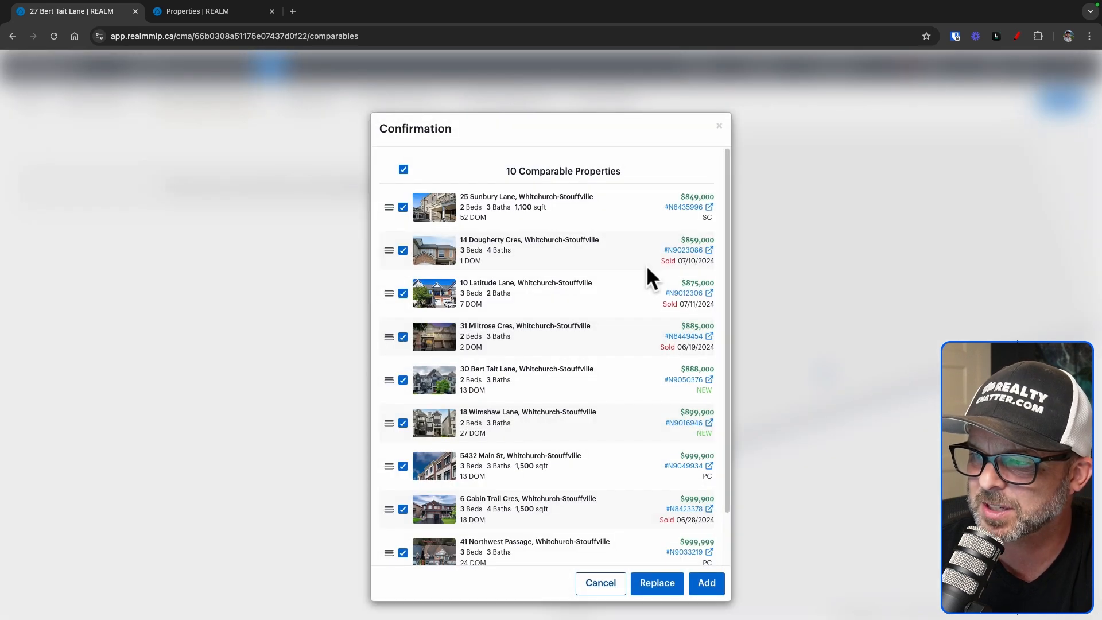
scroll(569, 353, down, 3)
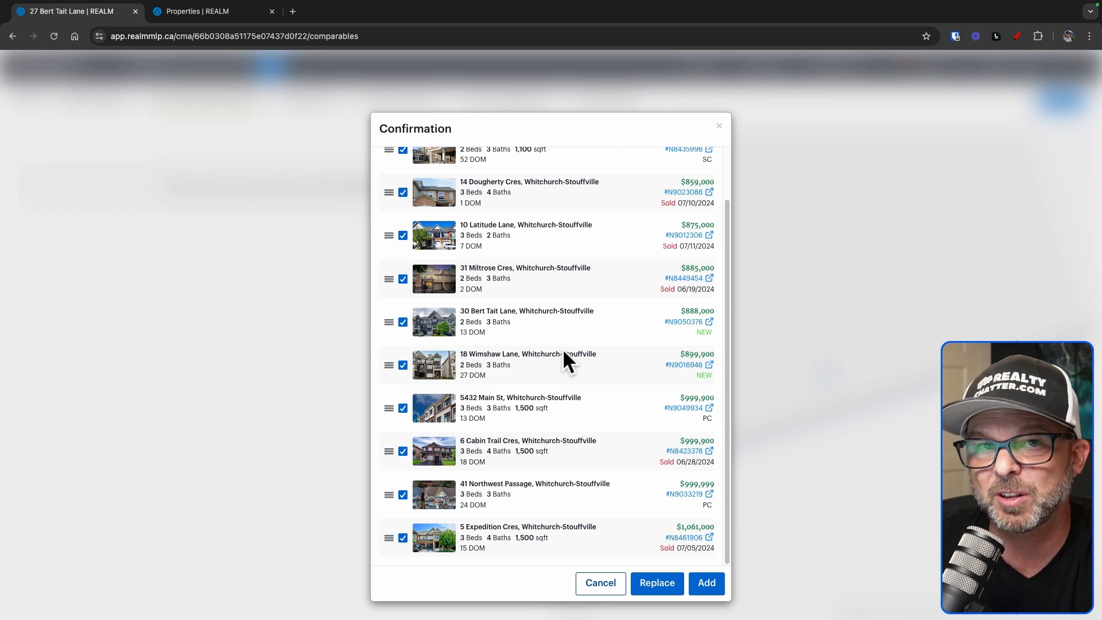
scroll(564, 356, up, 3)
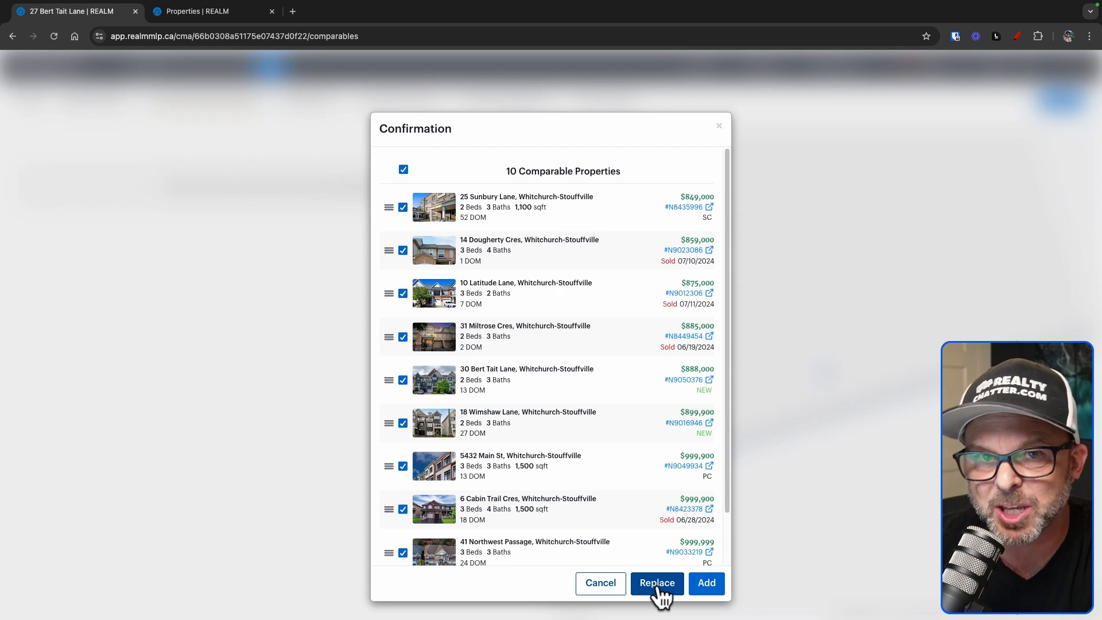
click(704, 591)
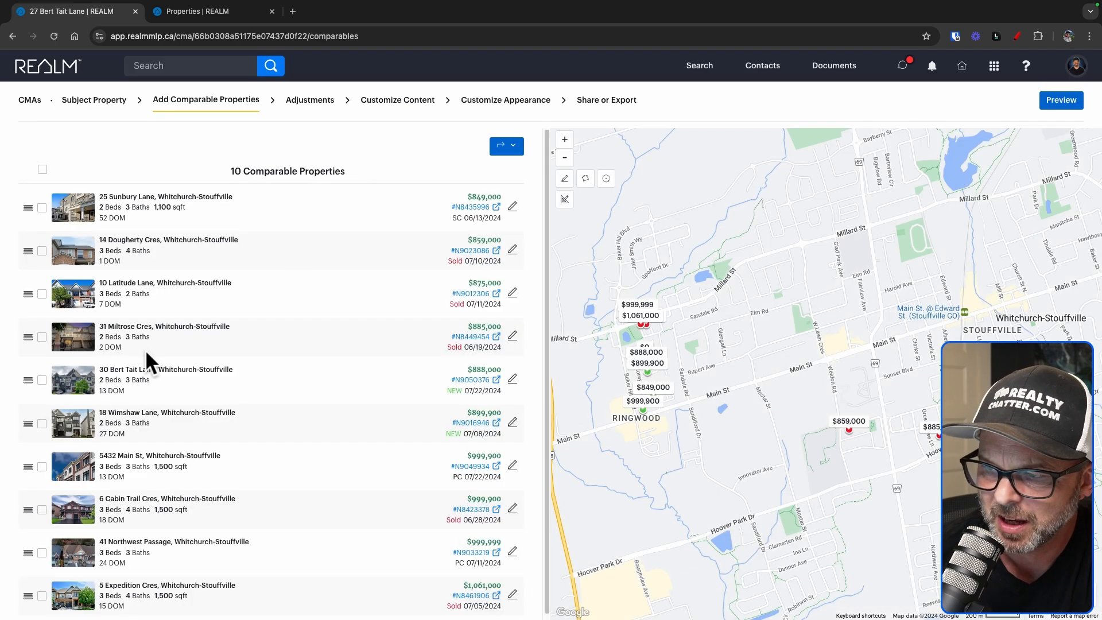
scroll(253, 467, down, 1)
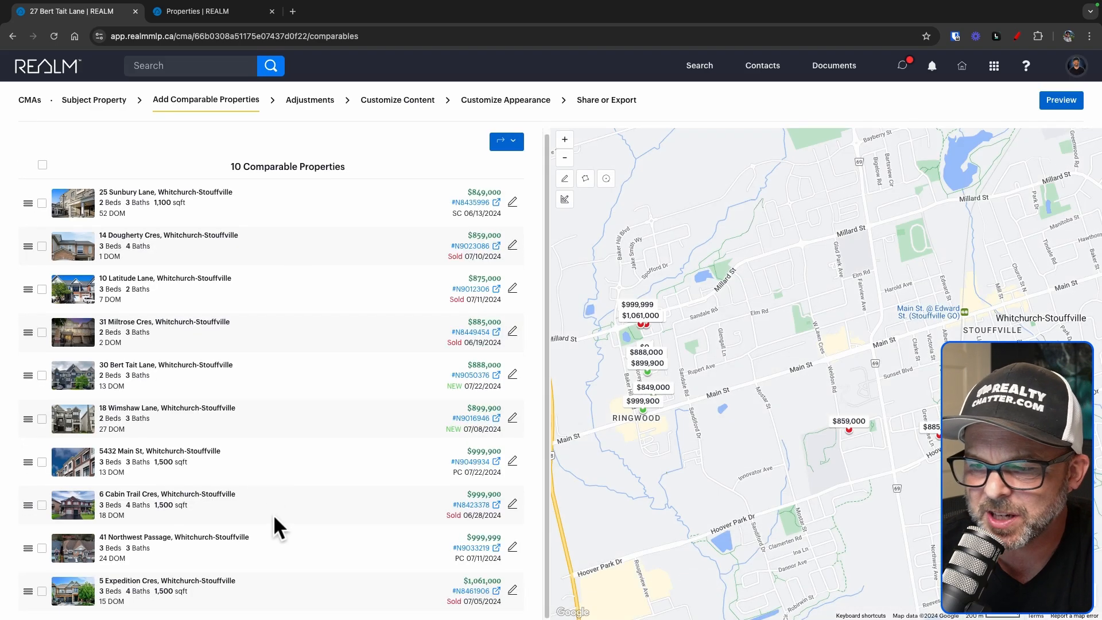
scroll(386, 419, up, 1)
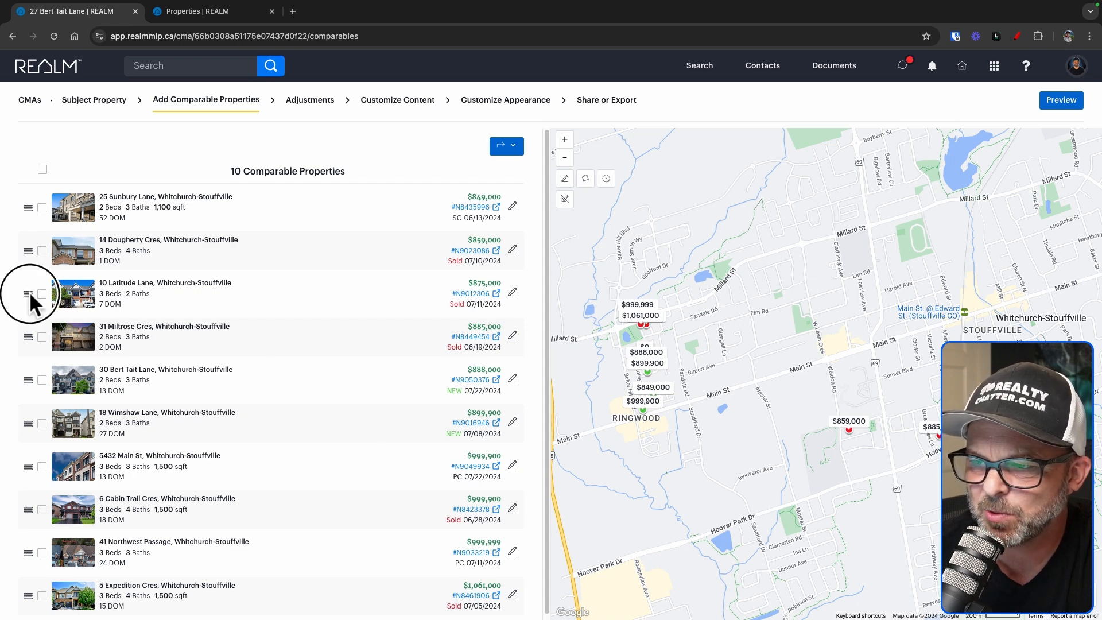
drag(29, 292, 37, 513)
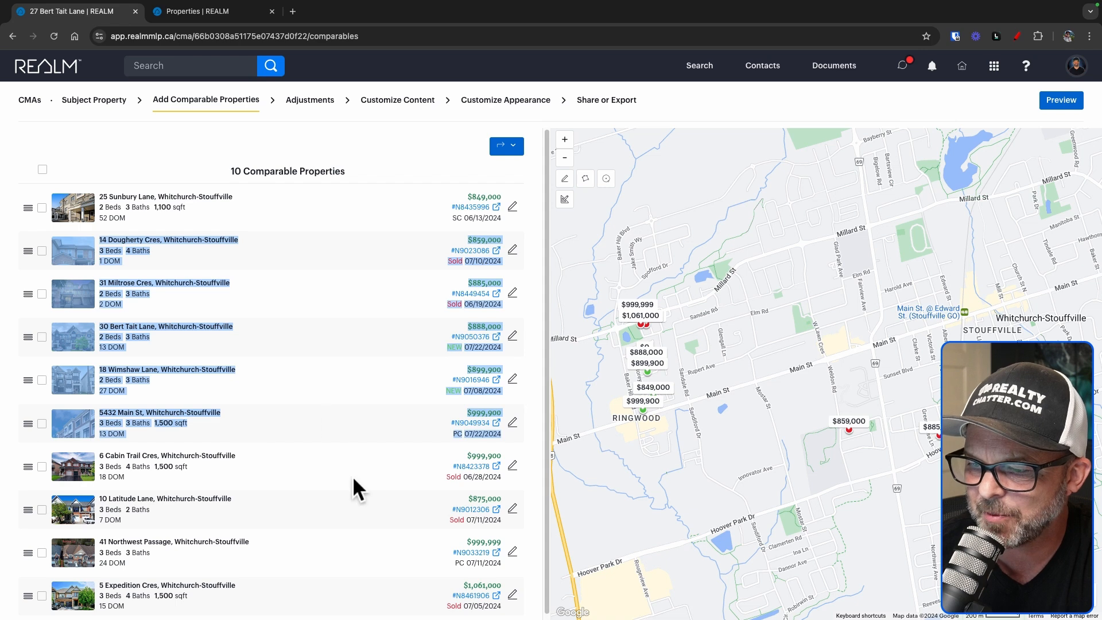
scroll(354, 477, down, 1)
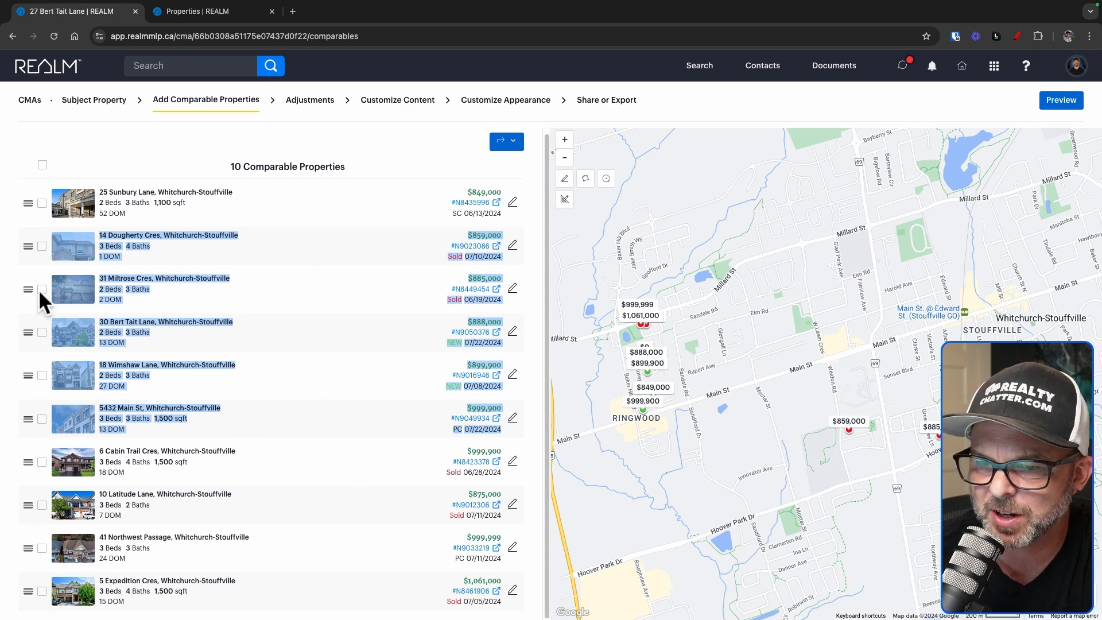
click(143, 143)
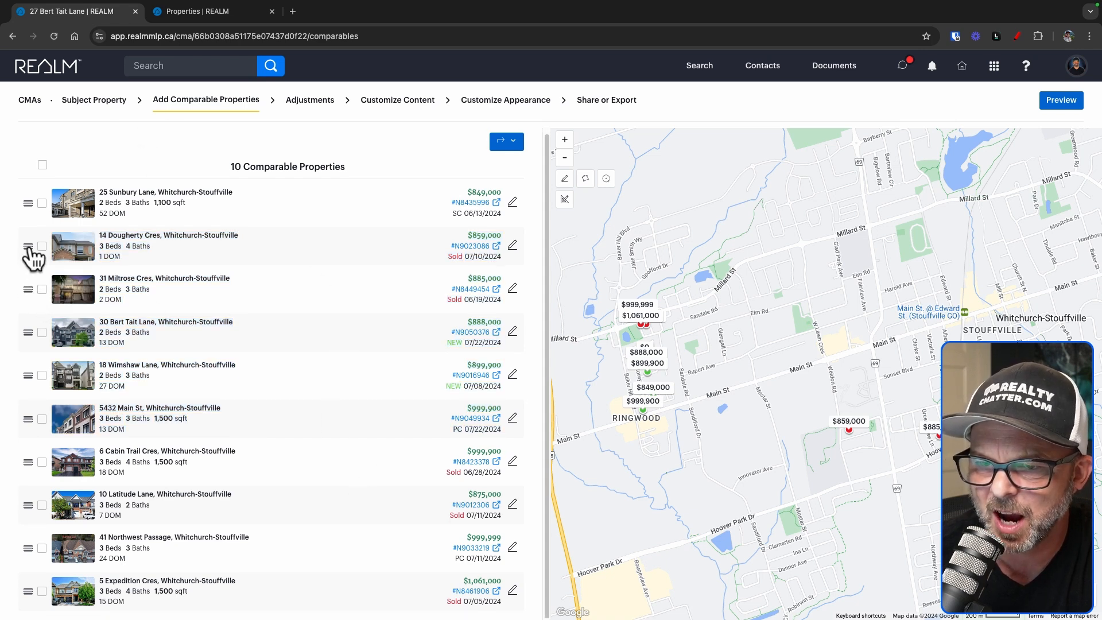
drag(29, 244, 49, 428)
click(435, 173)
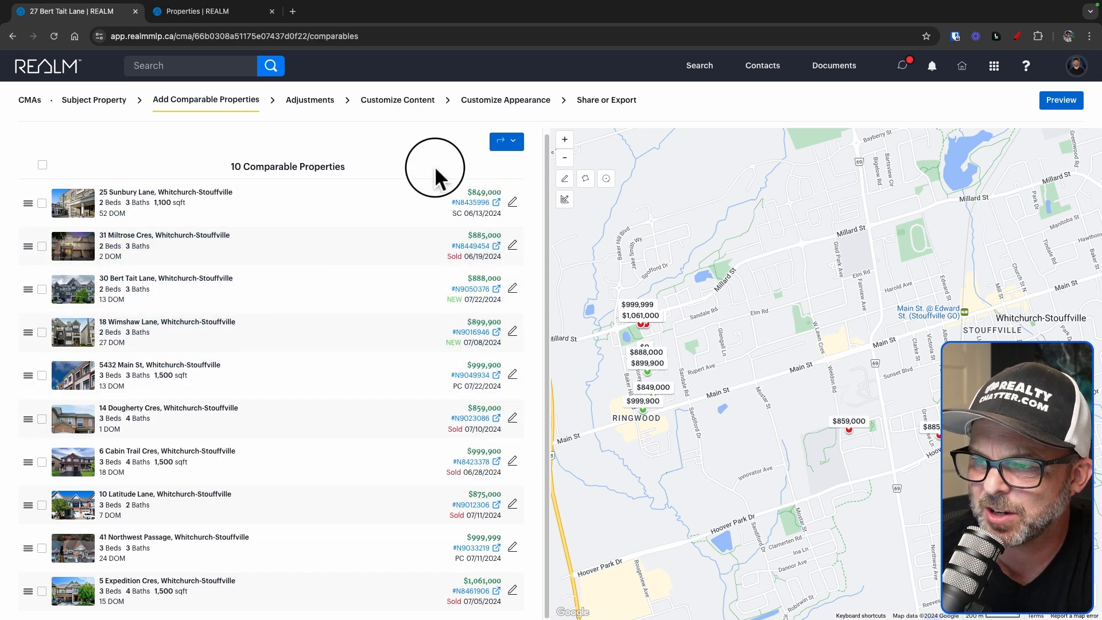
drag(26, 258, 36, 460)
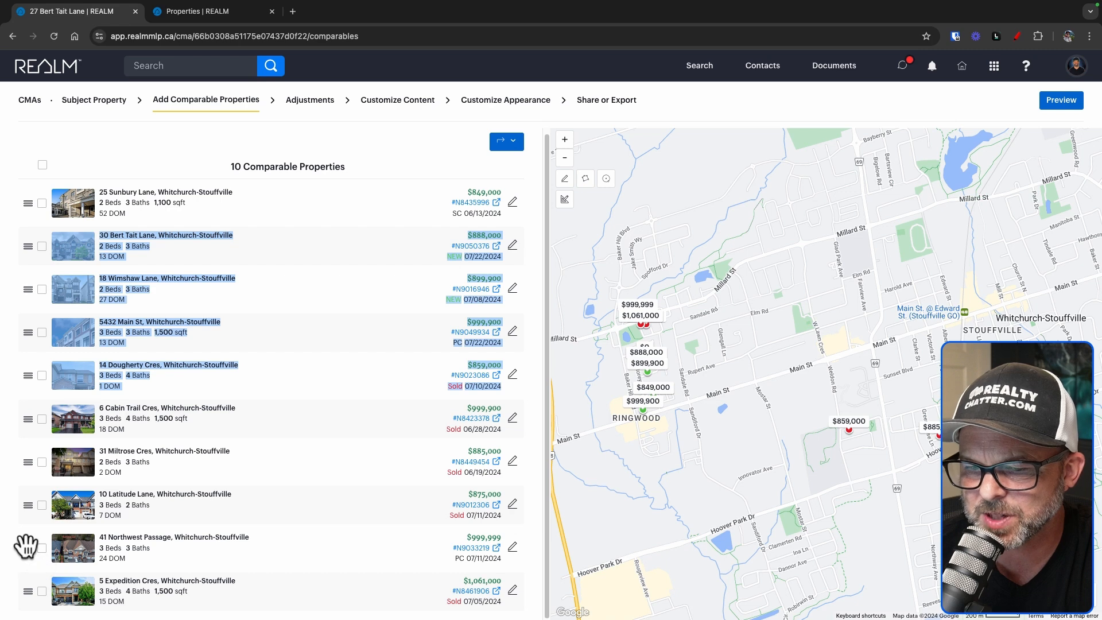
drag(26, 546, 46, 198)
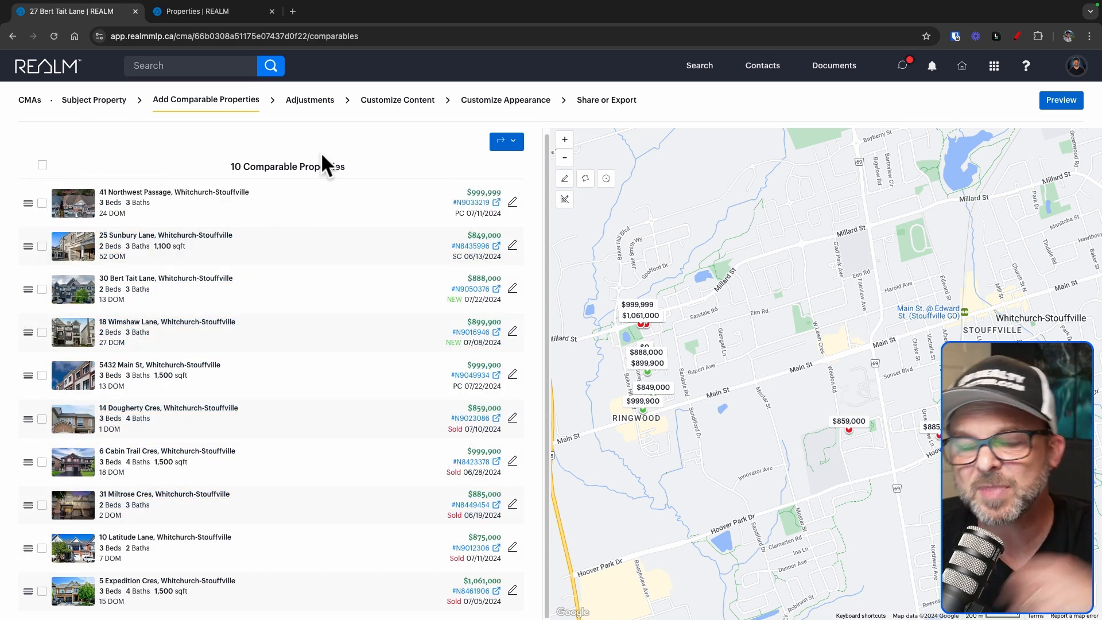
Review the comparables' bedrooms note and adjustment amount without making any edits
click(313, 103)
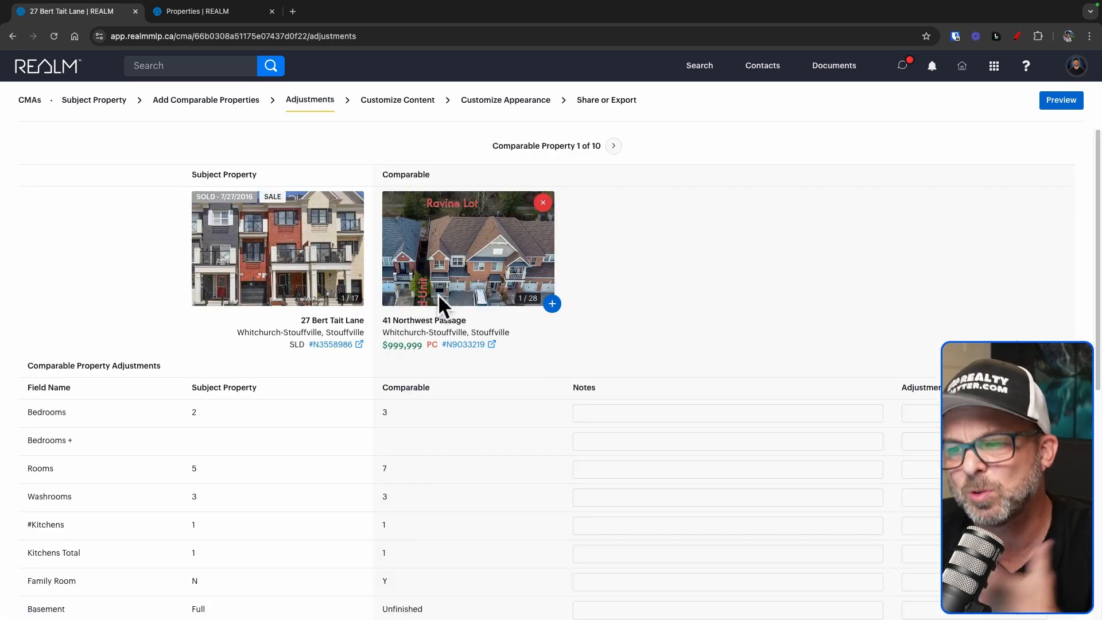
click(654, 413)
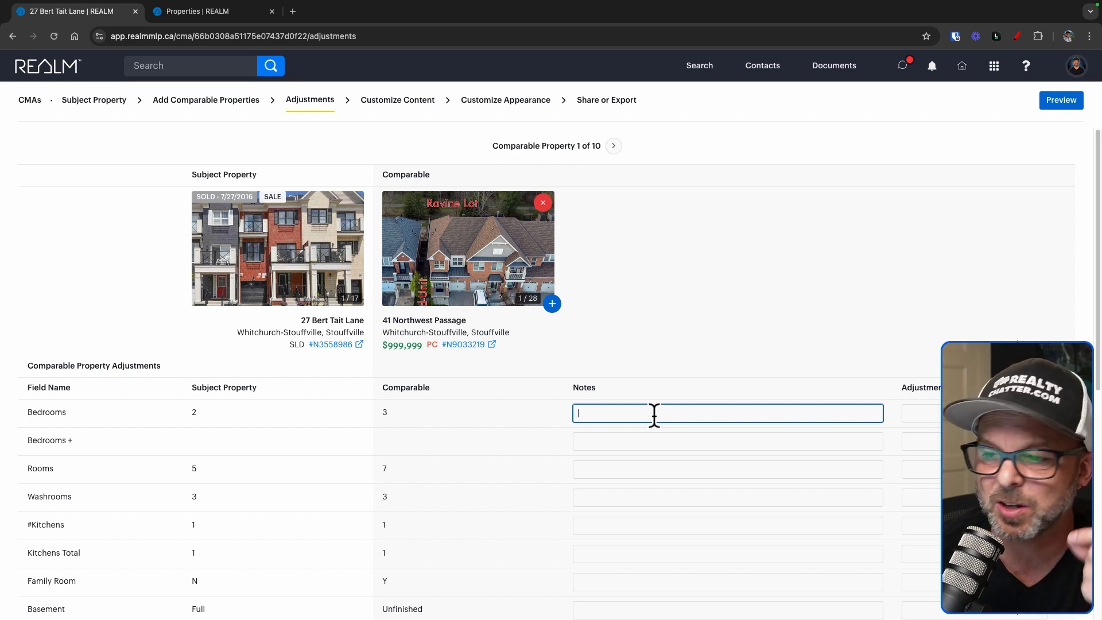
scroll(655, 413, down, 2)
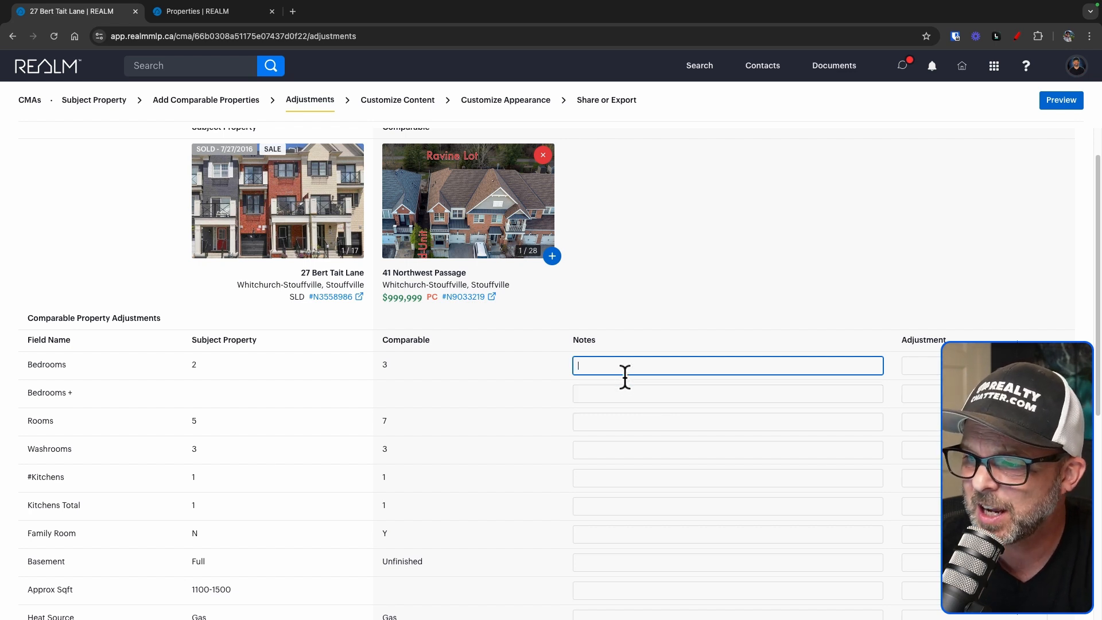
click(921, 365)
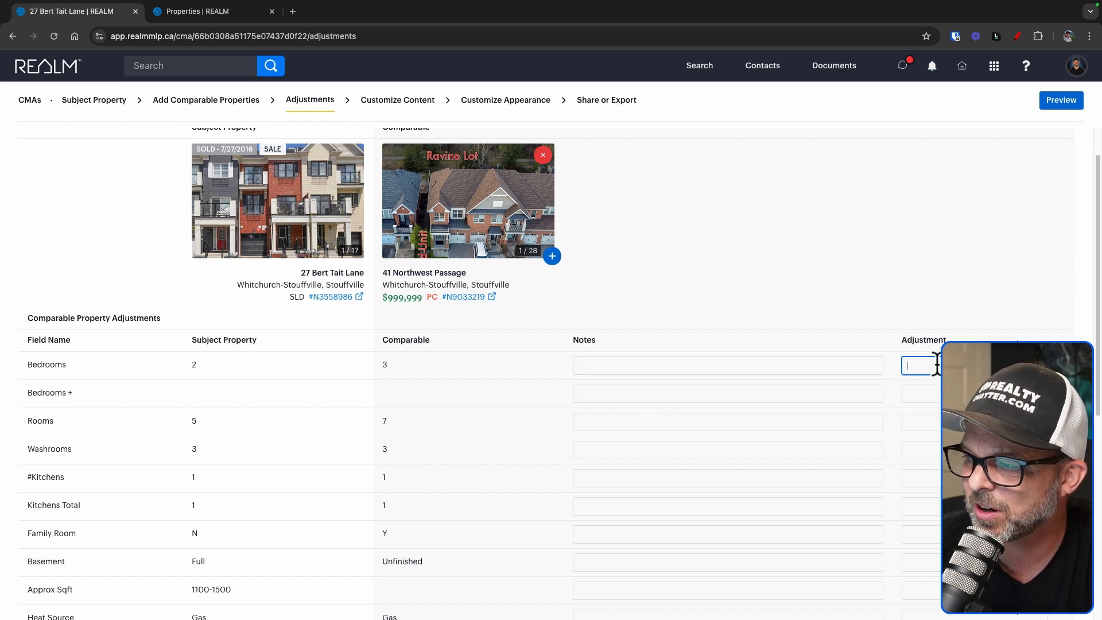
click(762, 364)
click(925, 366)
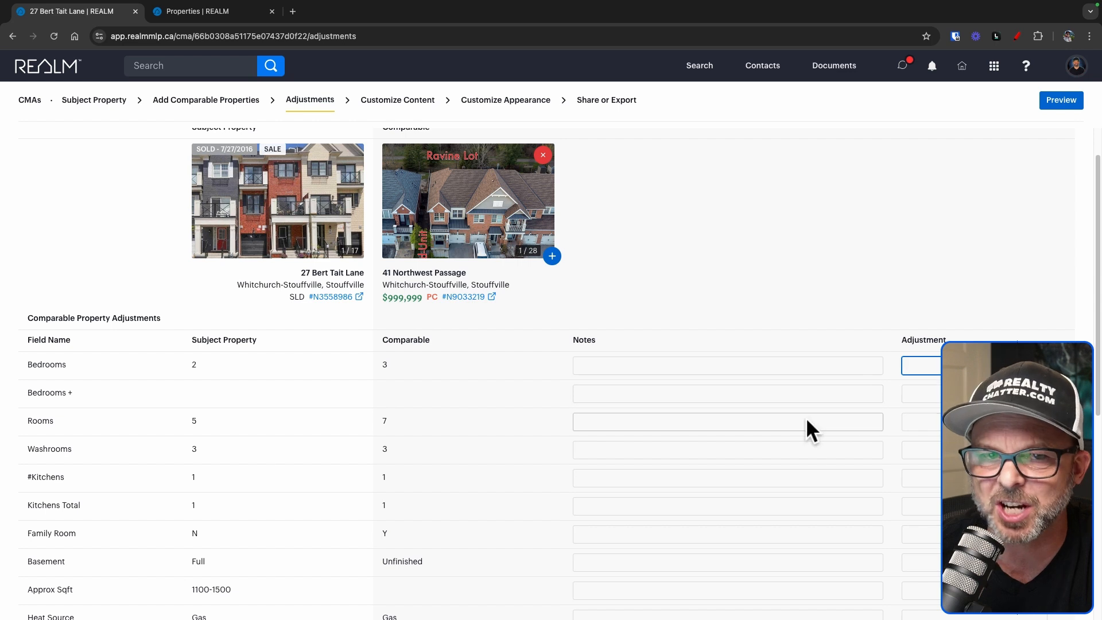
scroll(806, 418, down, 1)
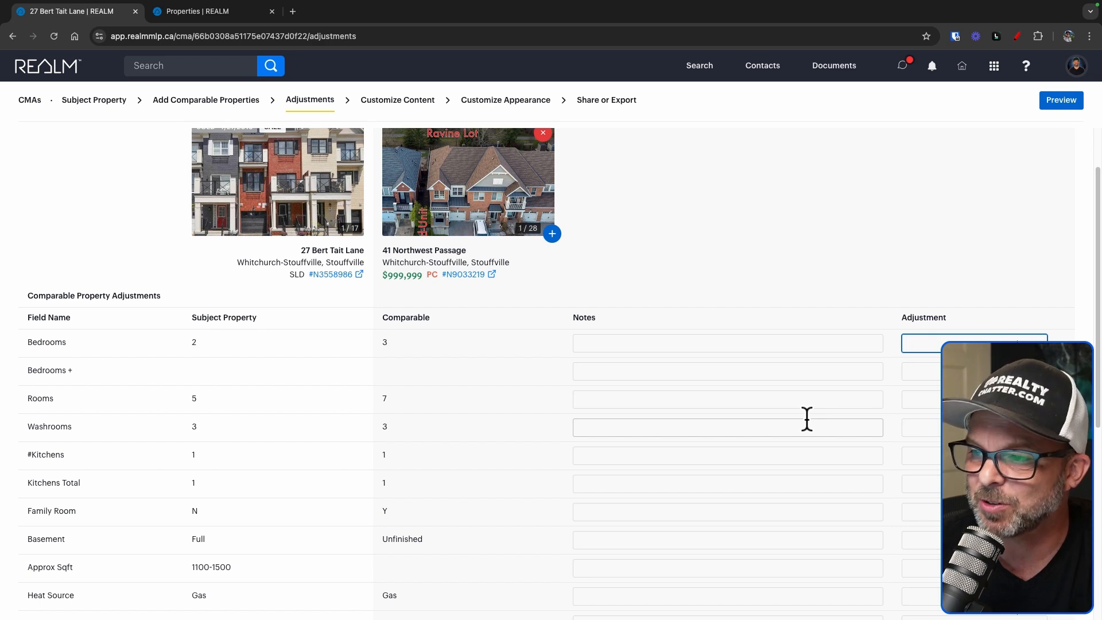
scroll(650, 273, down, 1)
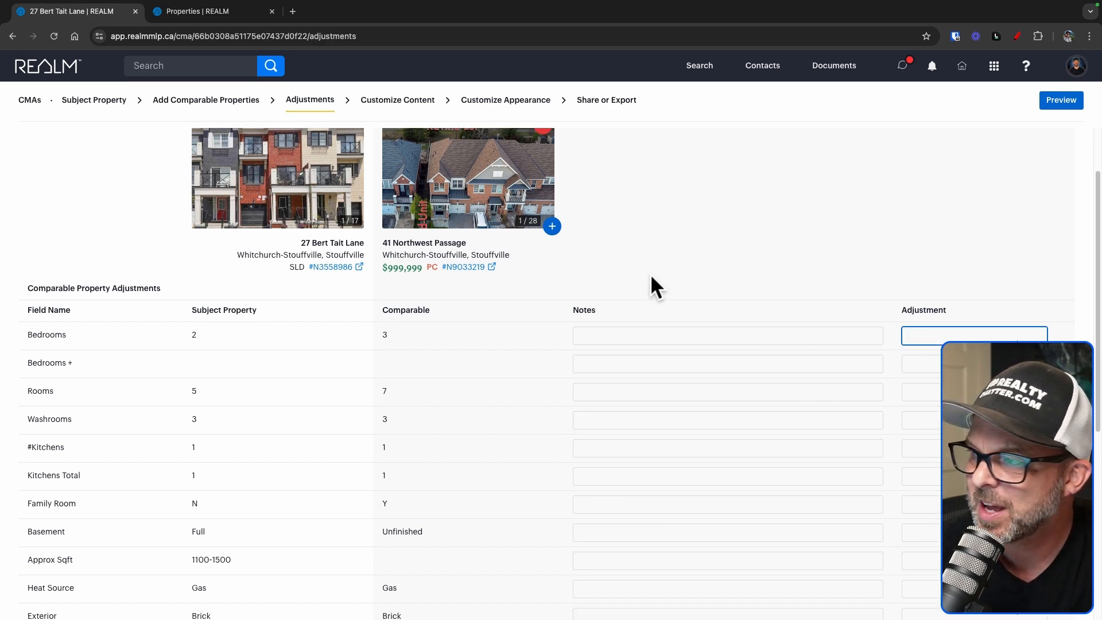
scroll(650, 274, up, 3)
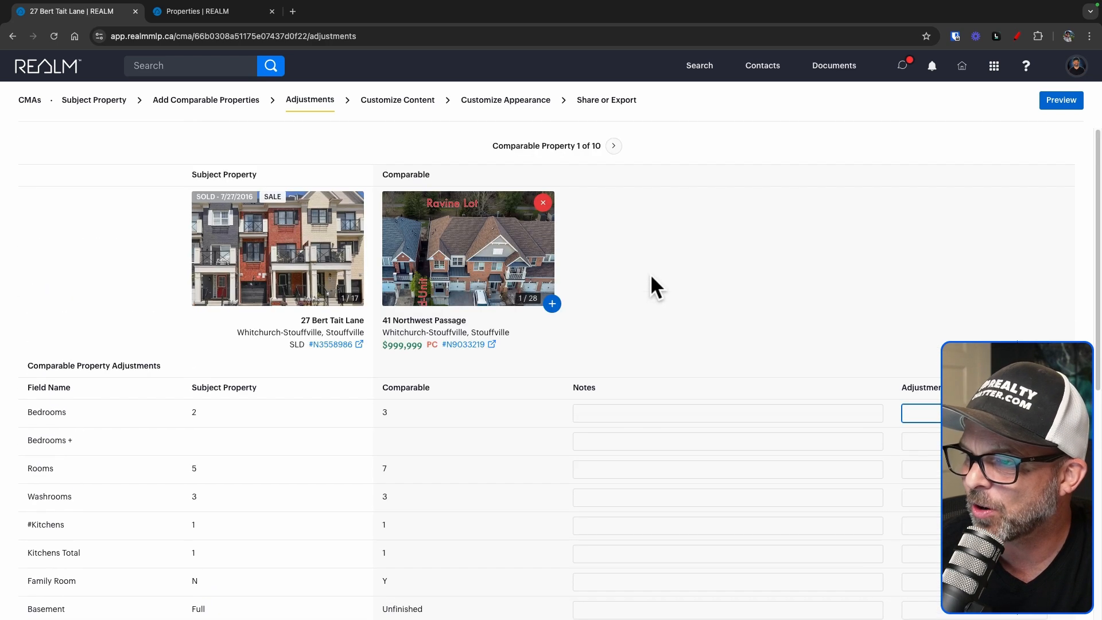
click(613, 146)
click(614, 147)
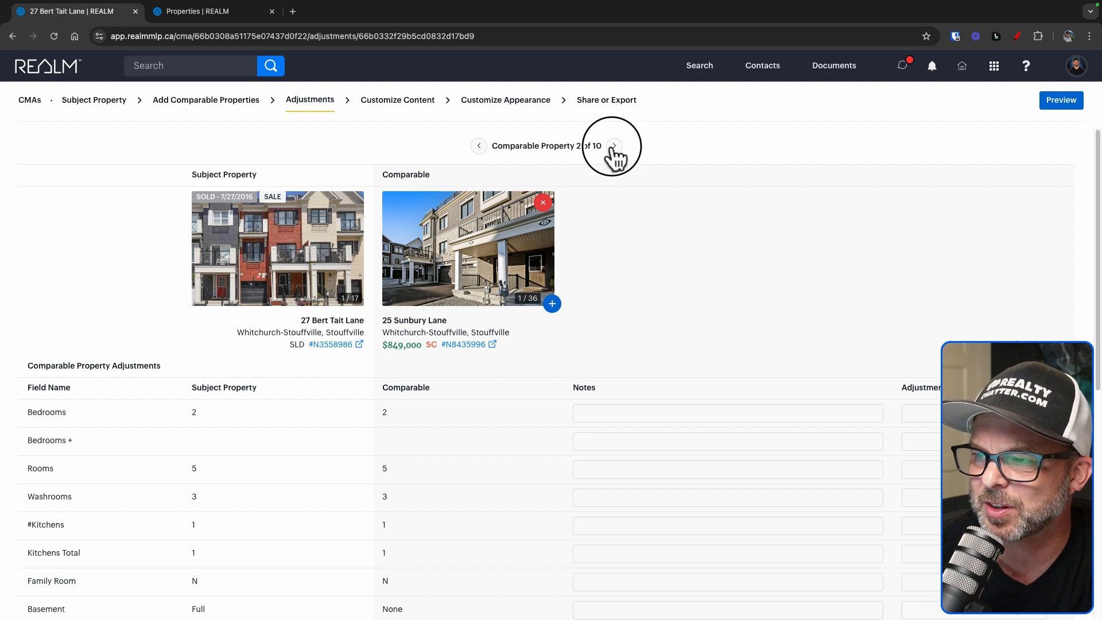
click(615, 147)
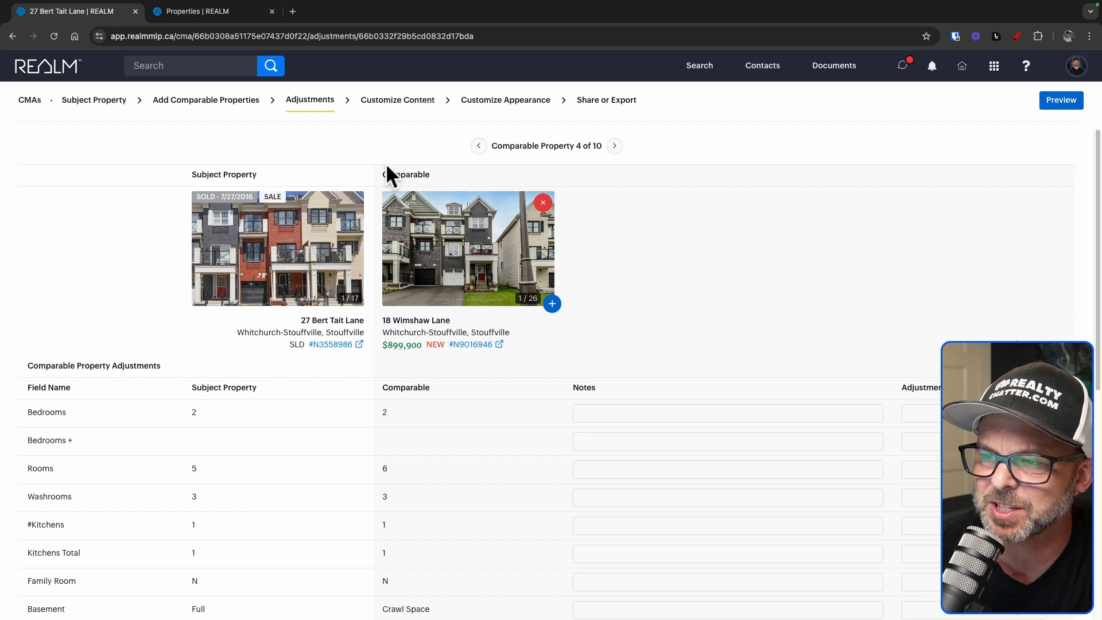
click(386, 109)
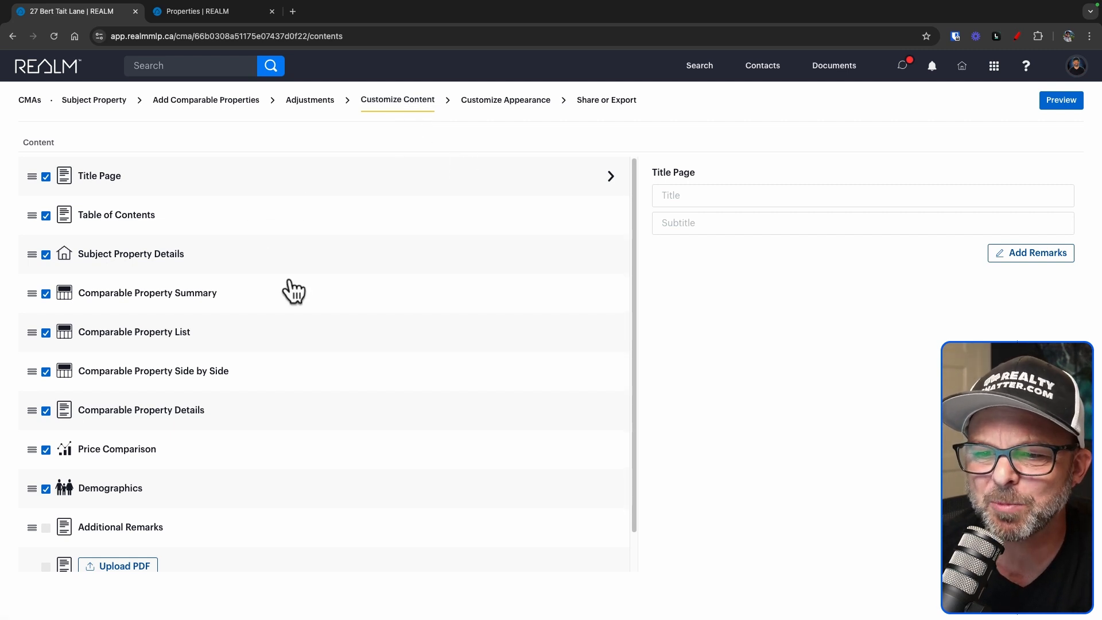
scroll(303, 314, down, 2)
scroll(301, 305, up, 1)
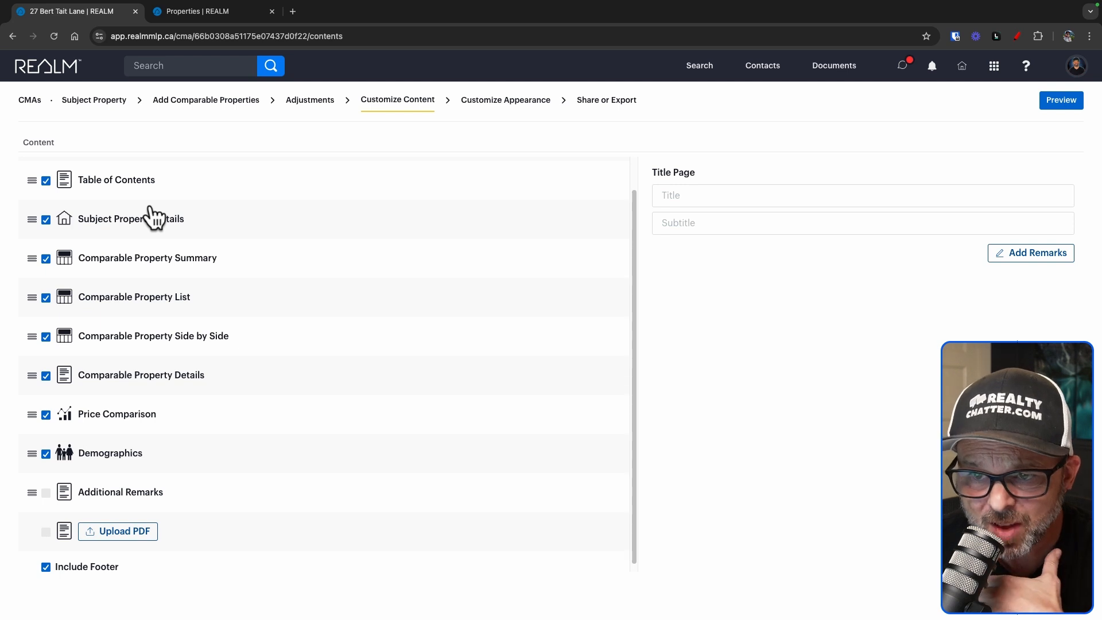
scroll(154, 217, down, 1)
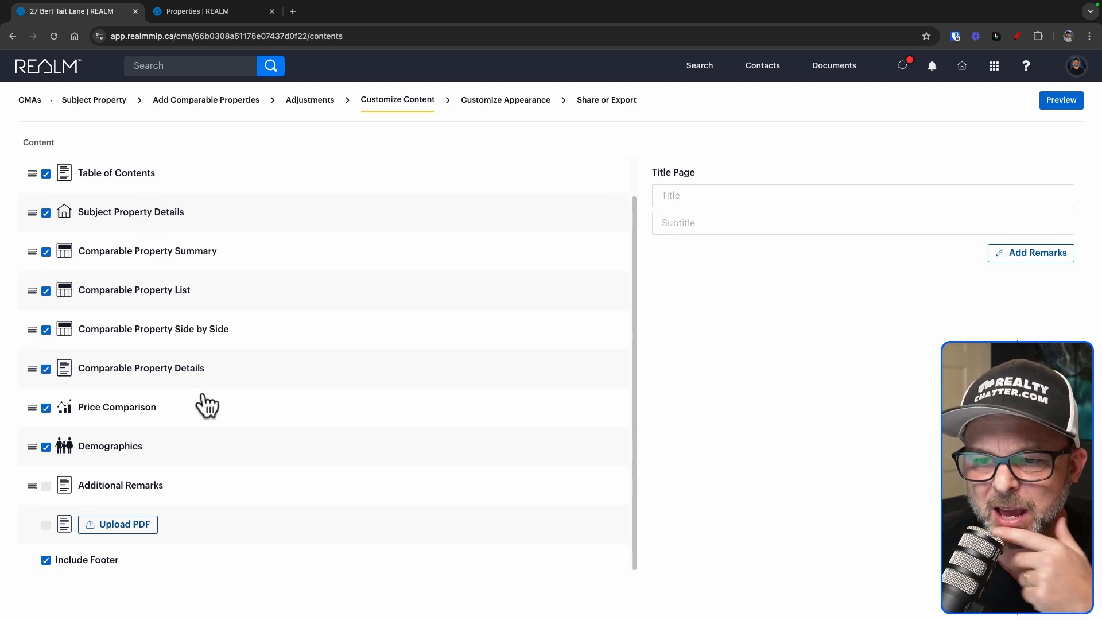
click(45, 447)
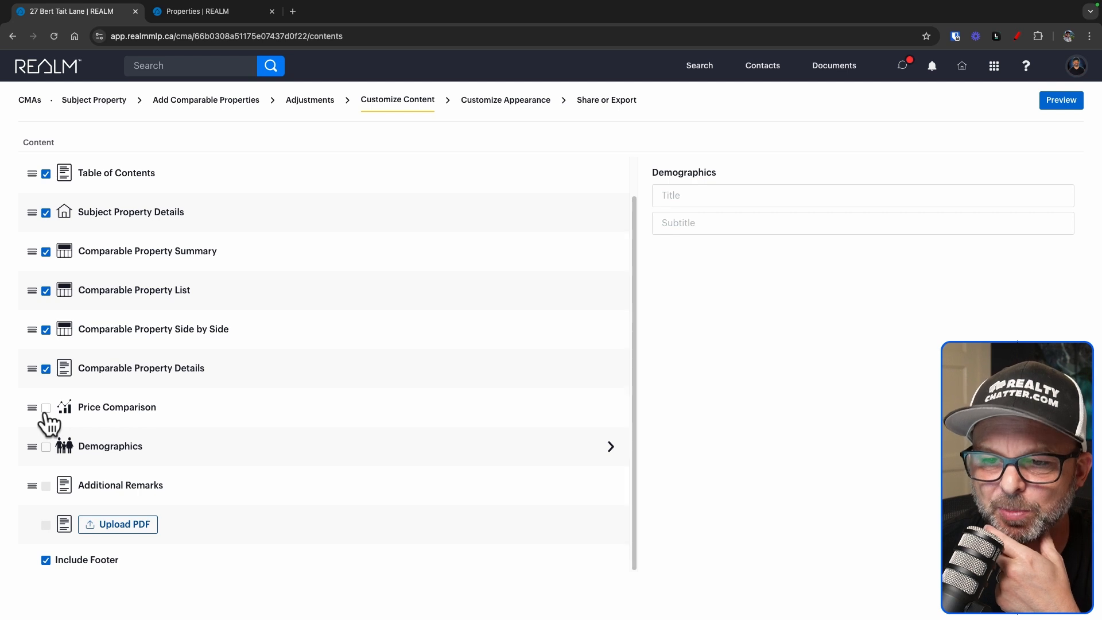
click(46, 408)
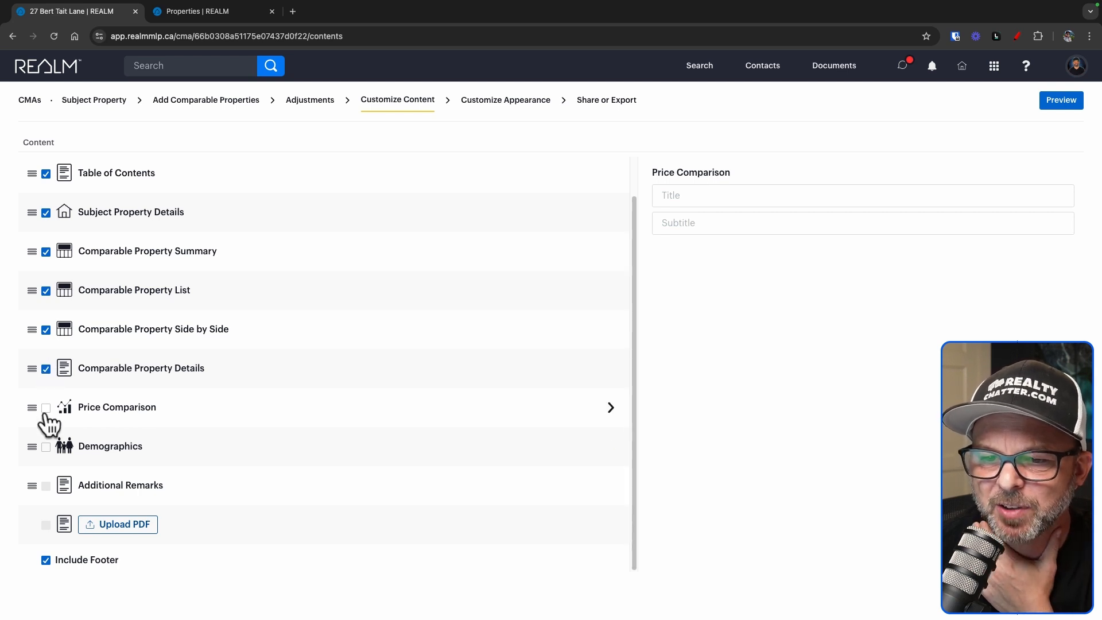
click(46, 447)
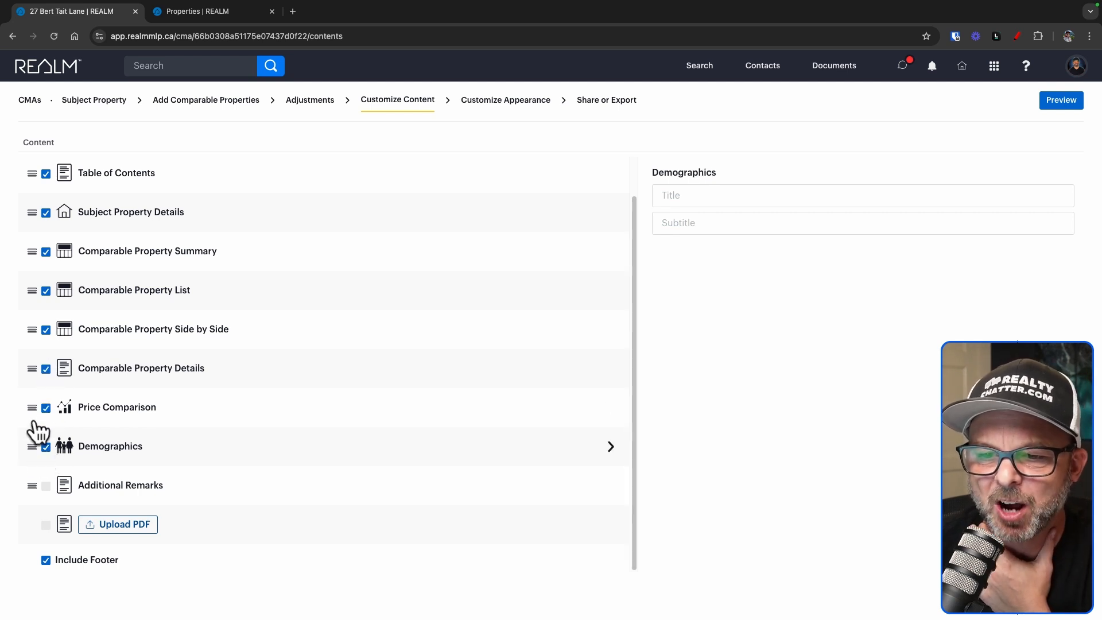
mouse_move(32, 408)
mouse_down()
mouse_move(32, 455)
mouse_move(28, 392)
mouse_move(28, 431)
mouse_move(30, 406)
mouse_up()
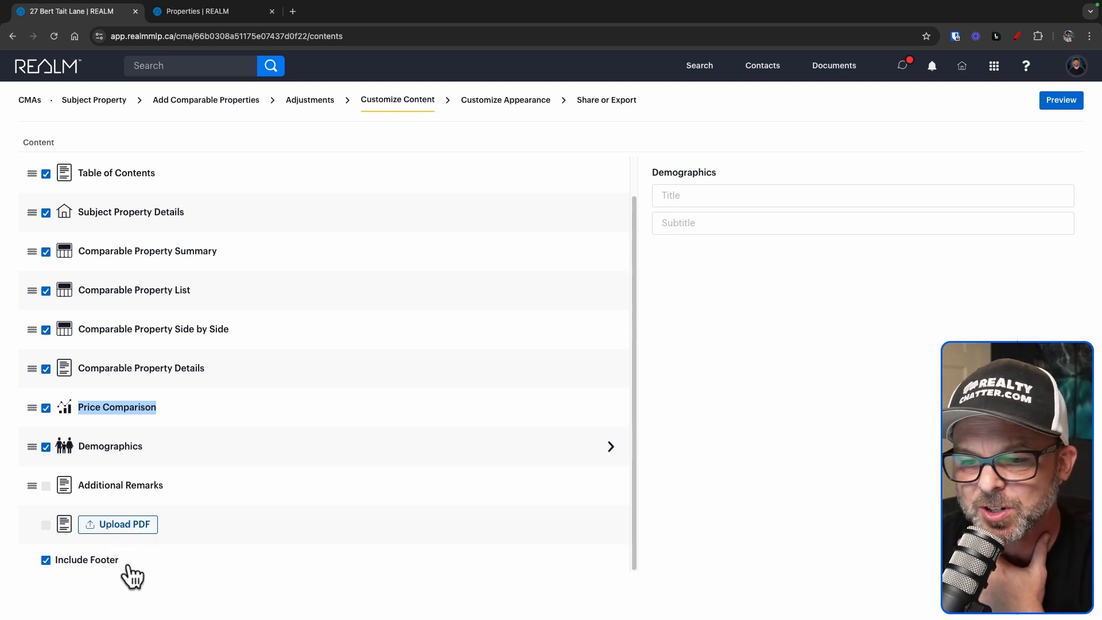
scroll(155, 409, up, 1)
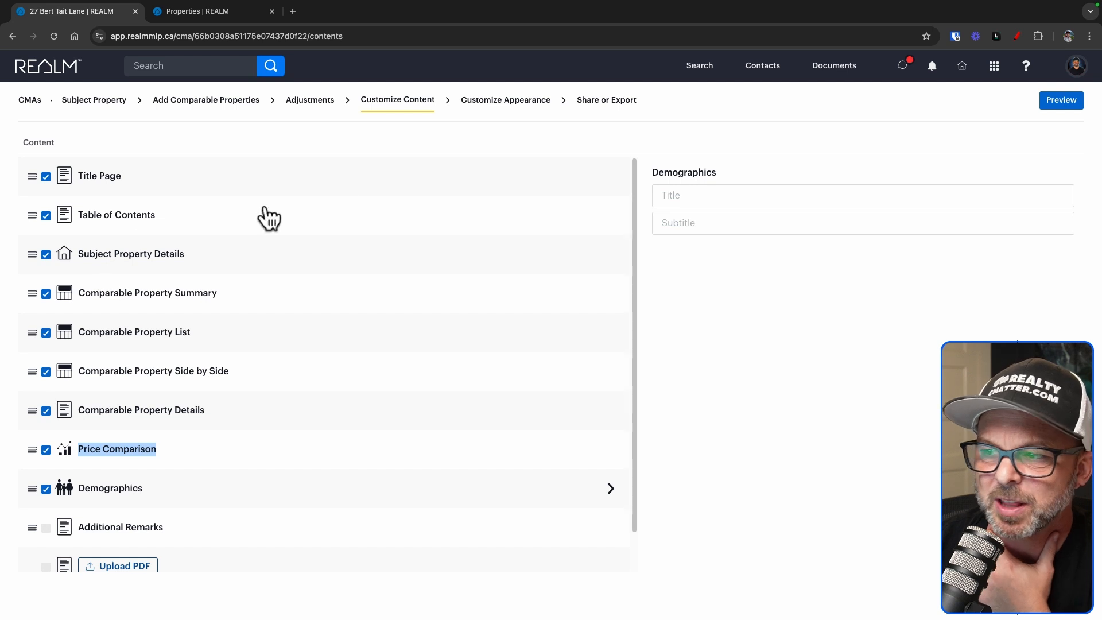
click(112, 178)
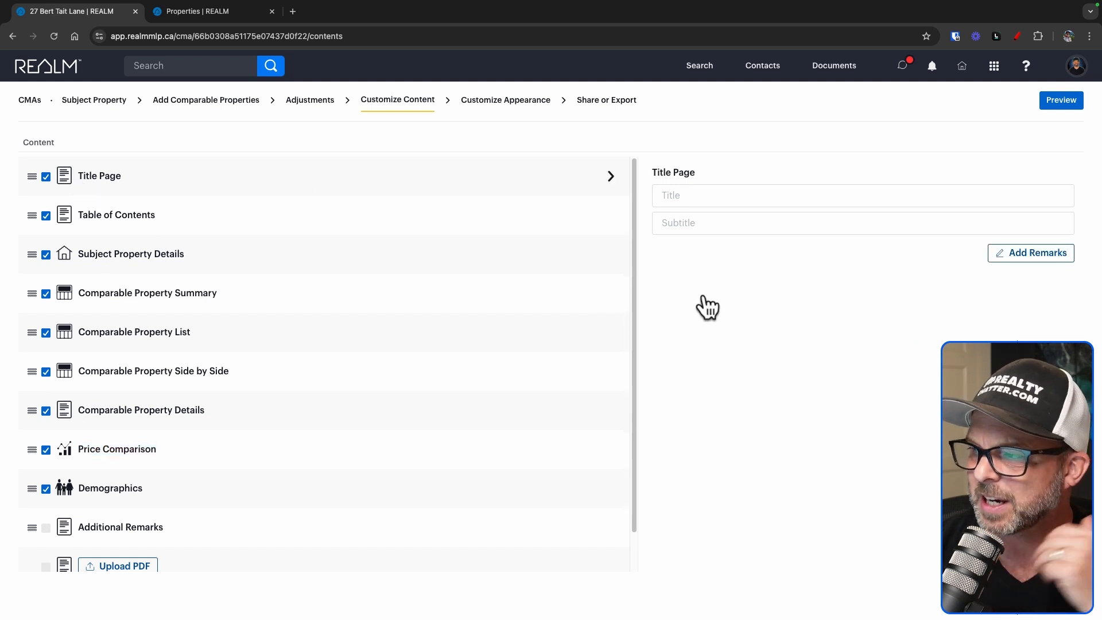
click(735, 196)
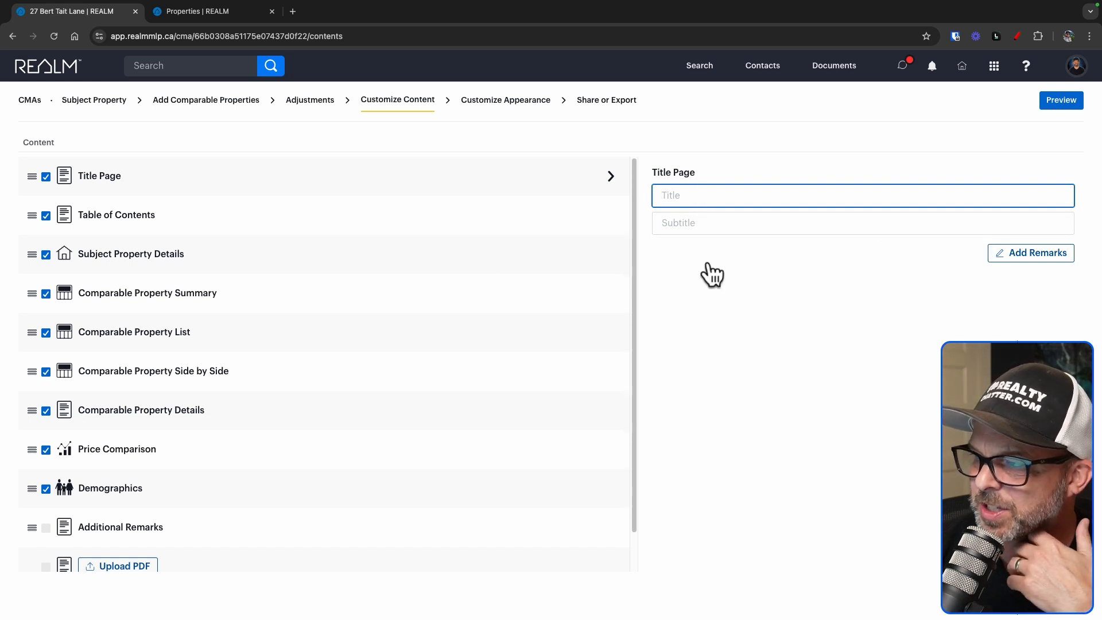
click(156, 260)
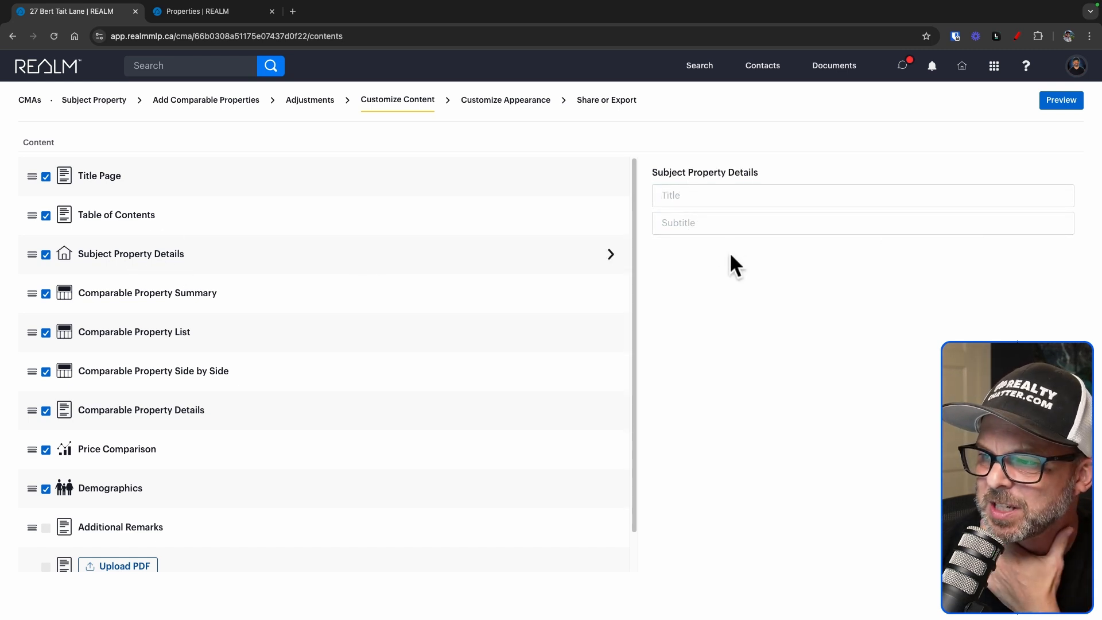
click(734, 231)
click(614, 257)
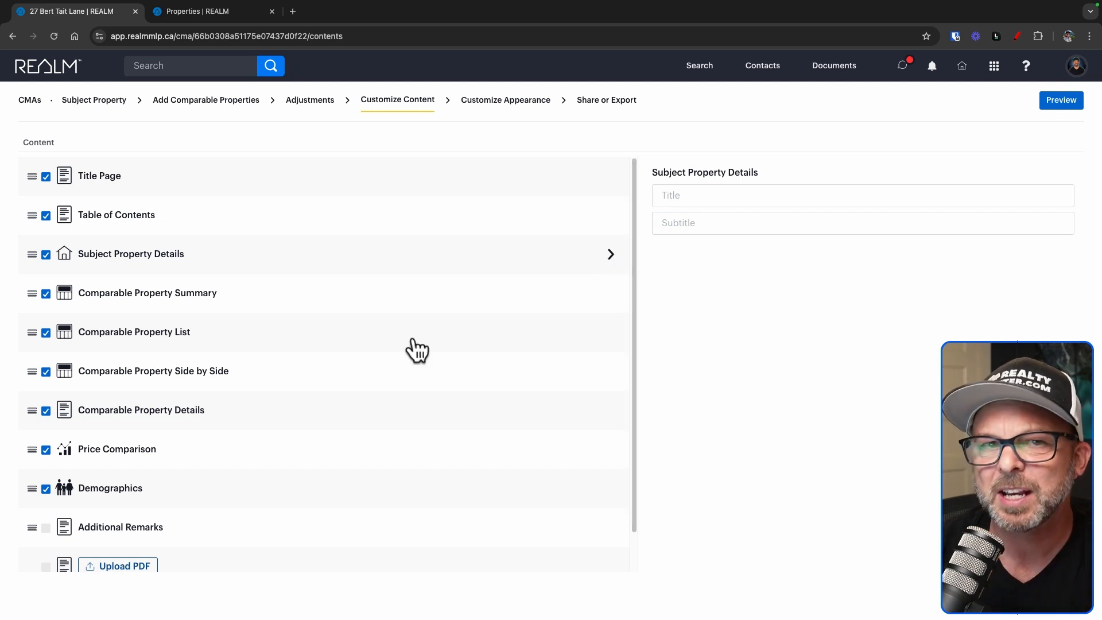
click(524, 105)
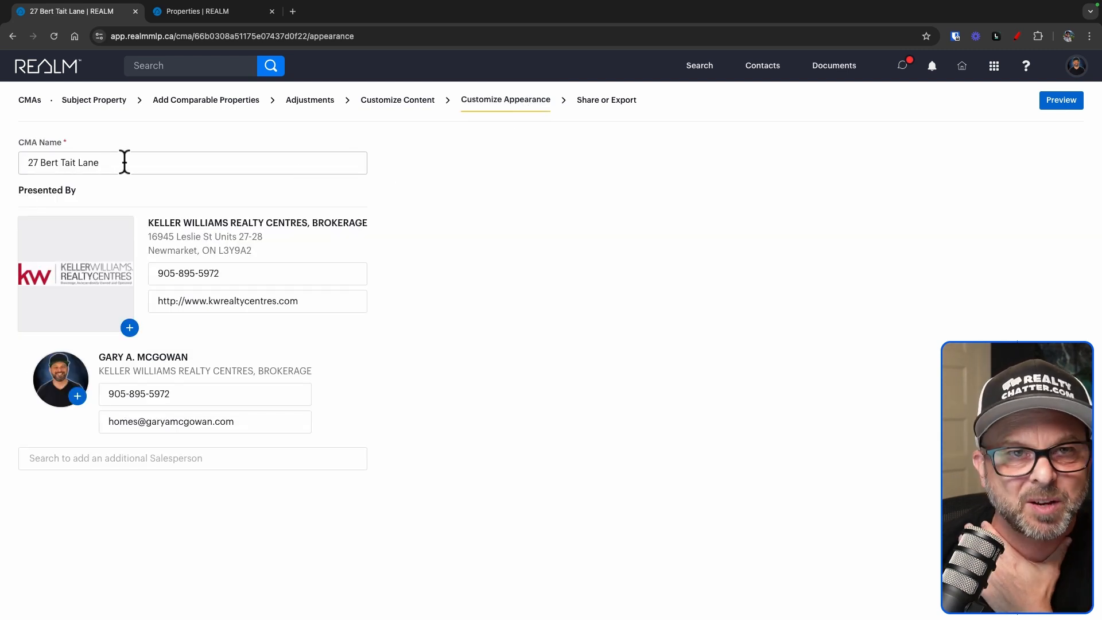
Keep the CMA name unchanged and add a second brokerage salesperson under Presented By
drag(125, 163, 19, 164)
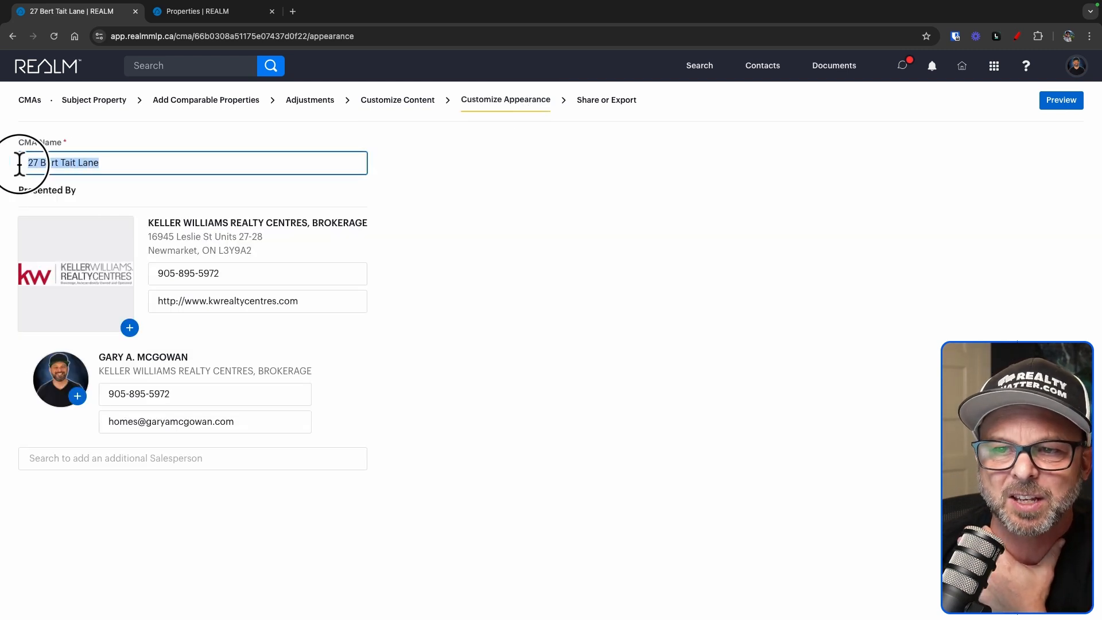
click(157, 160)
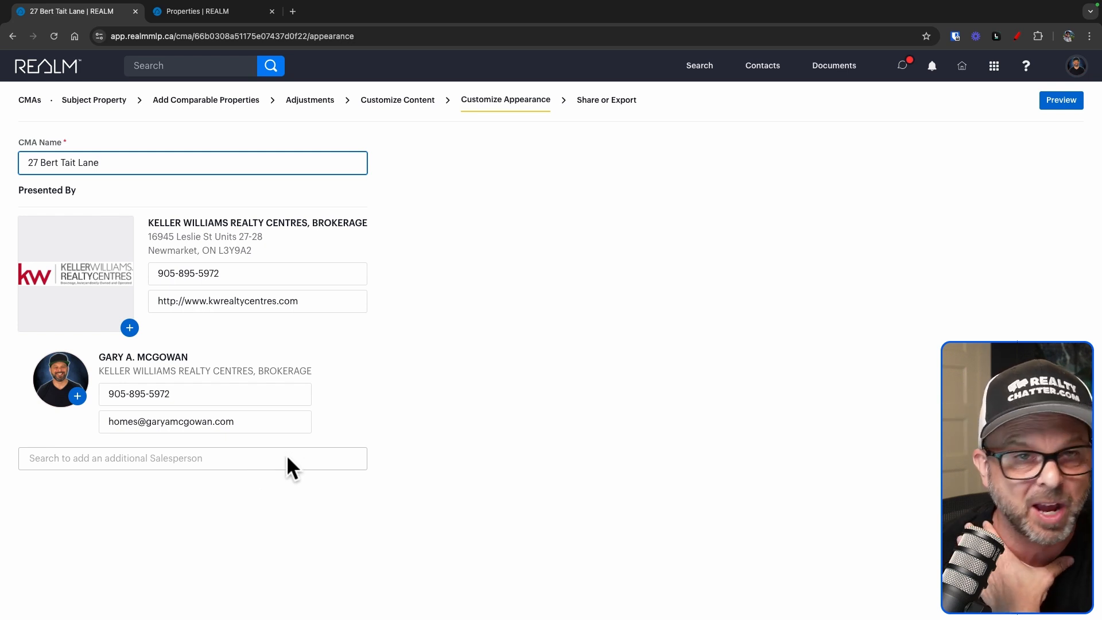
click(218, 458)
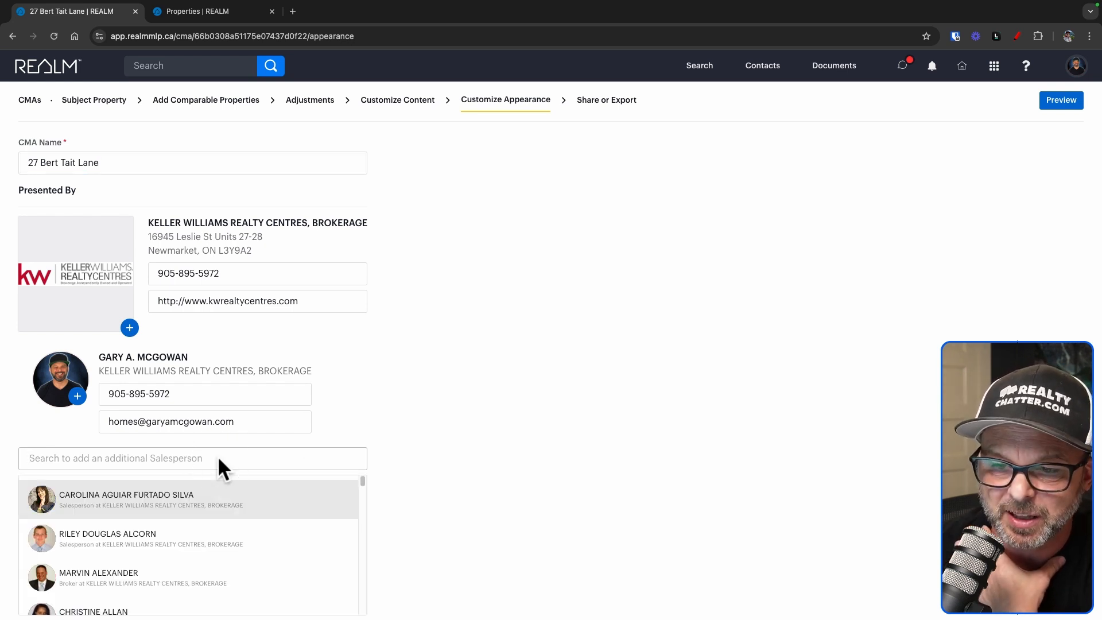
scroll(247, 506, down, 2)
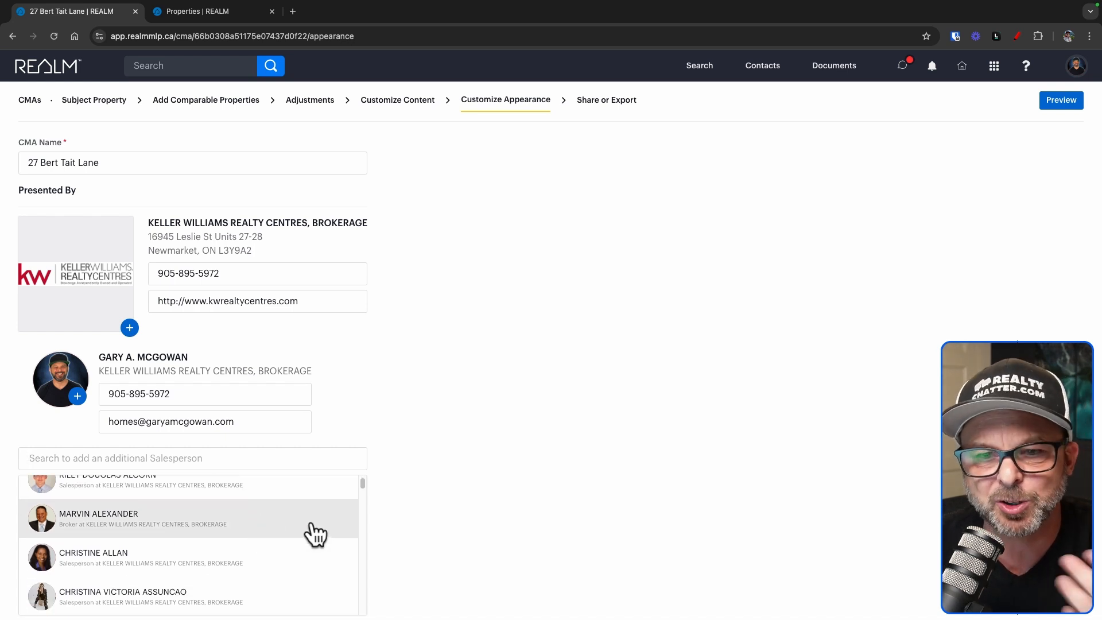
scroll(314, 537, down, 2)
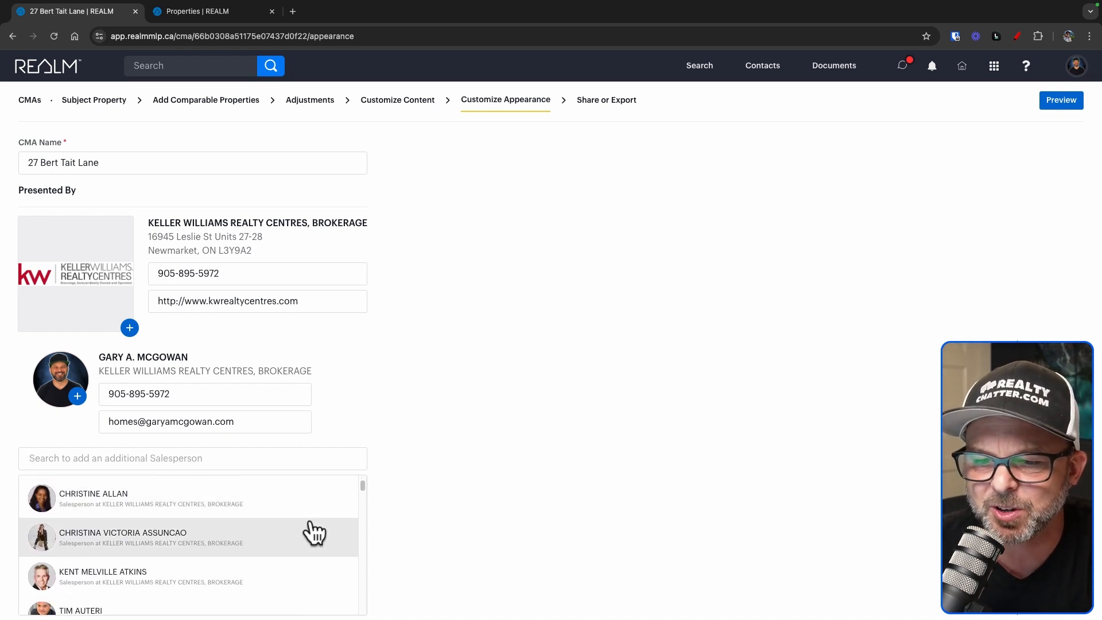
click(115, 500)
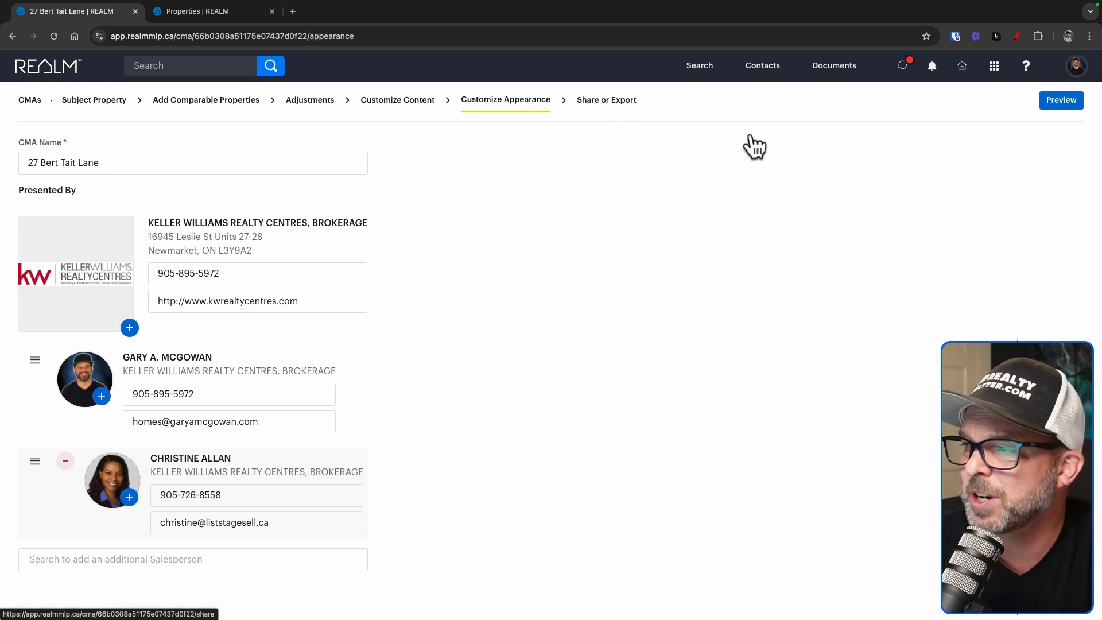
Preview the CMA report, going from Subject Property Details to the Comparable Property Summary
click(1056, 103)
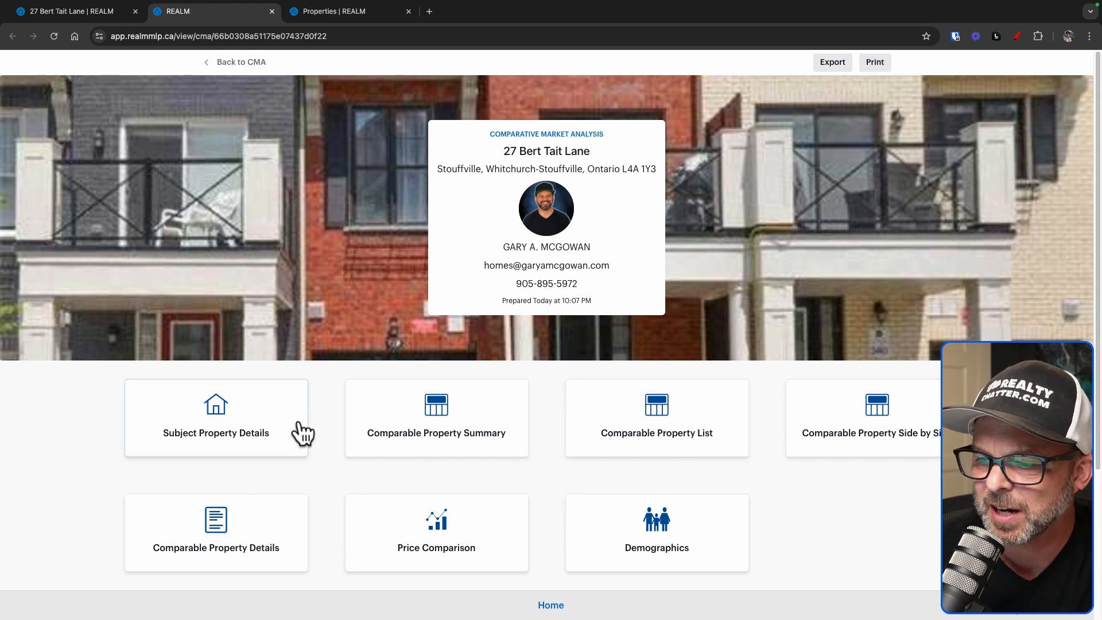
click(249, 443)
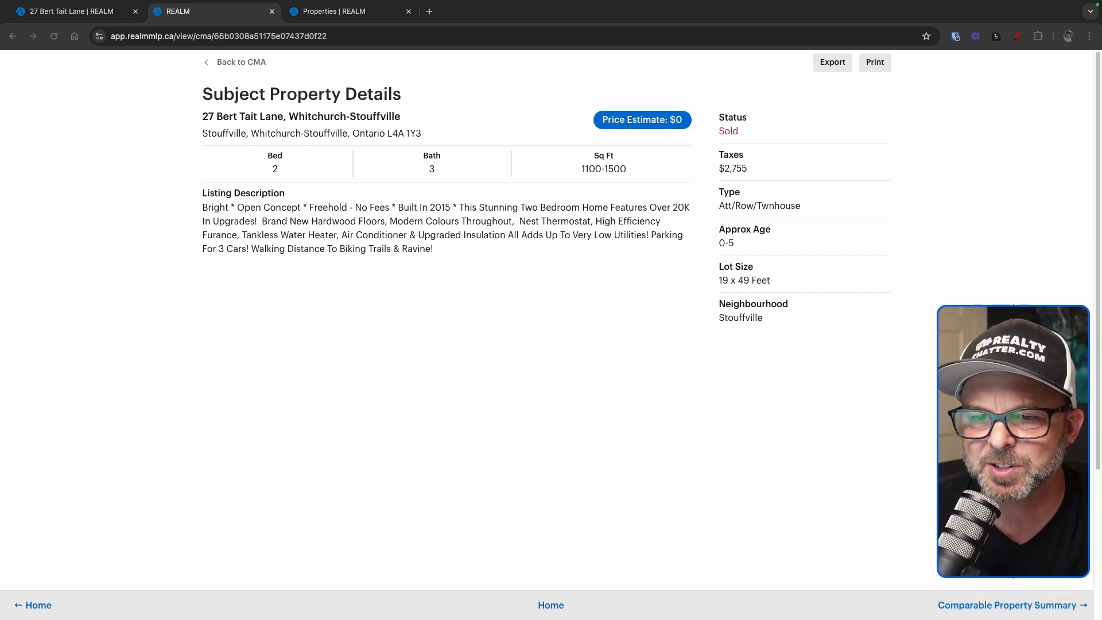
click(988, 607)
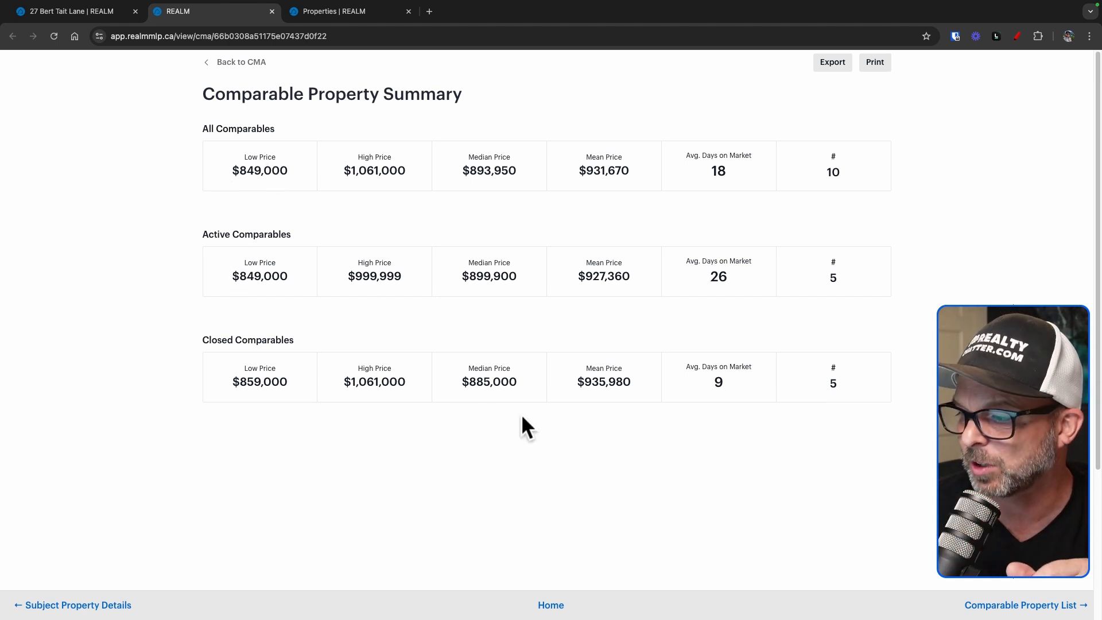
click(1036, 608)
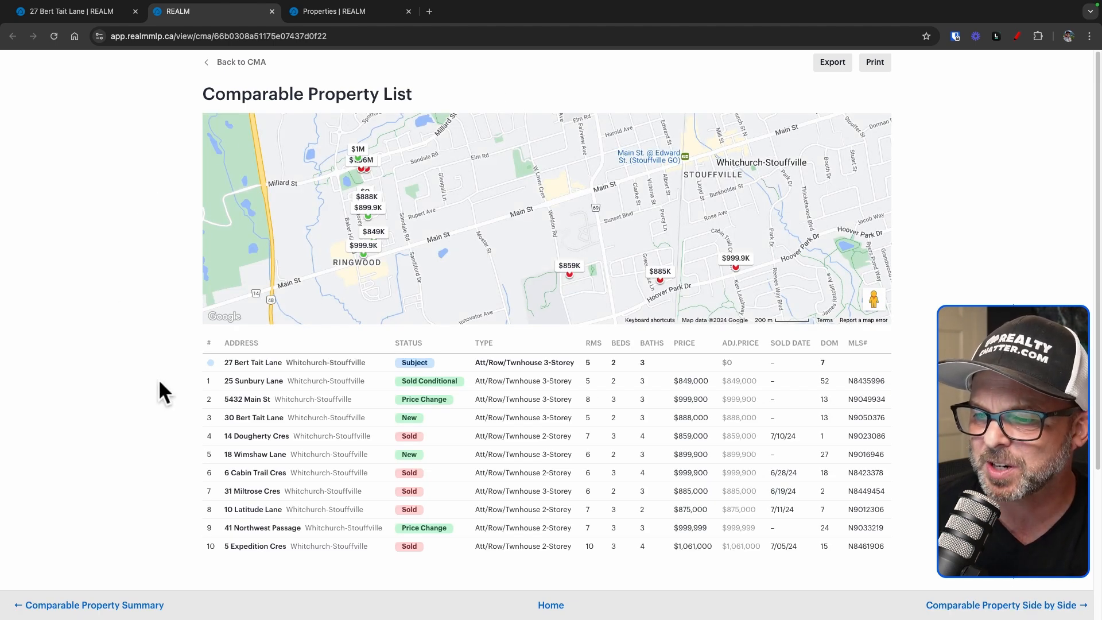
click(1029, 611)
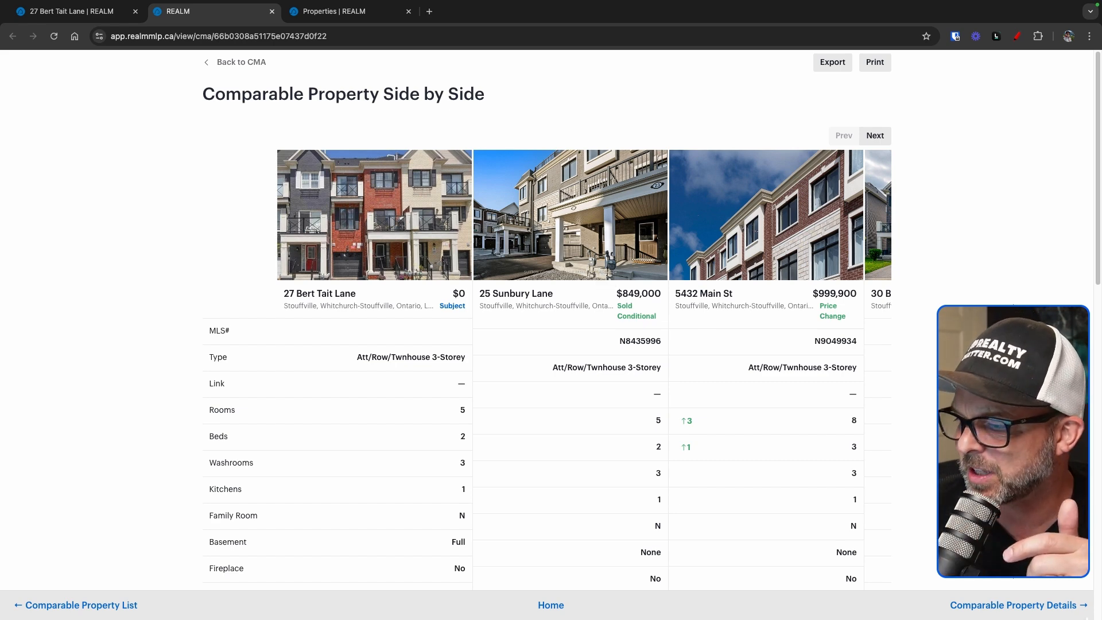
click(1011, 604)
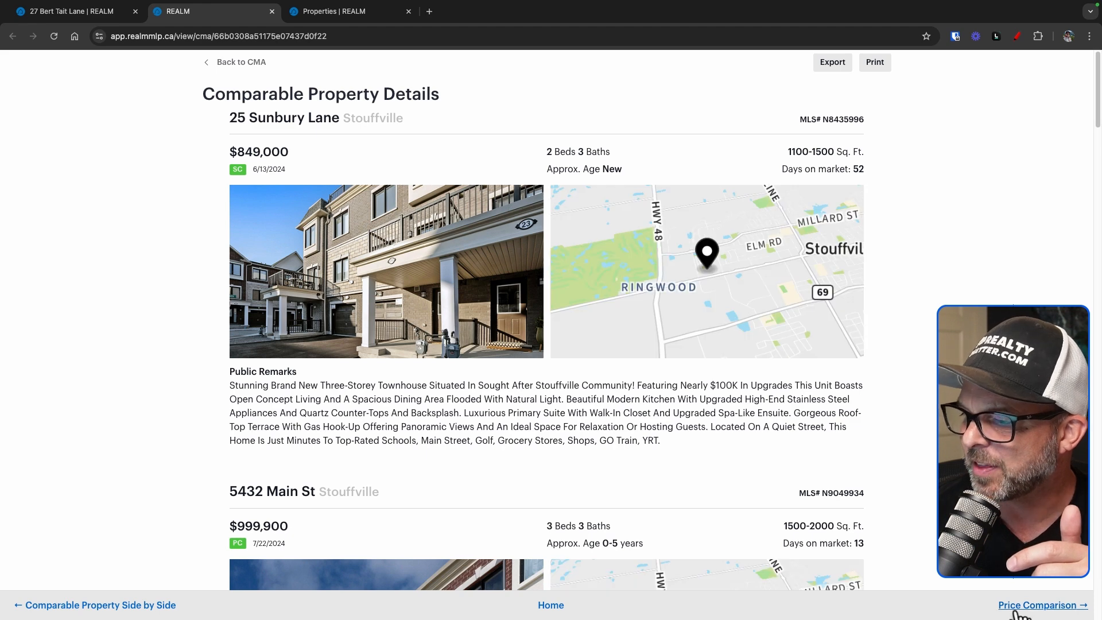
scroll(930, 525, down, 1)
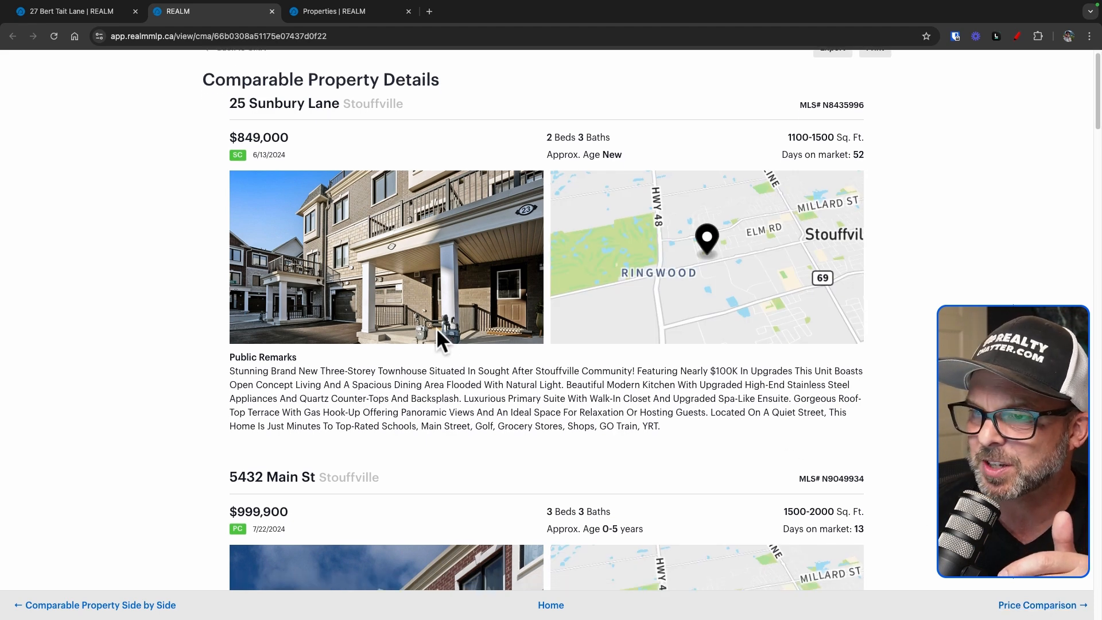
scroll(437, 328, down, 5)
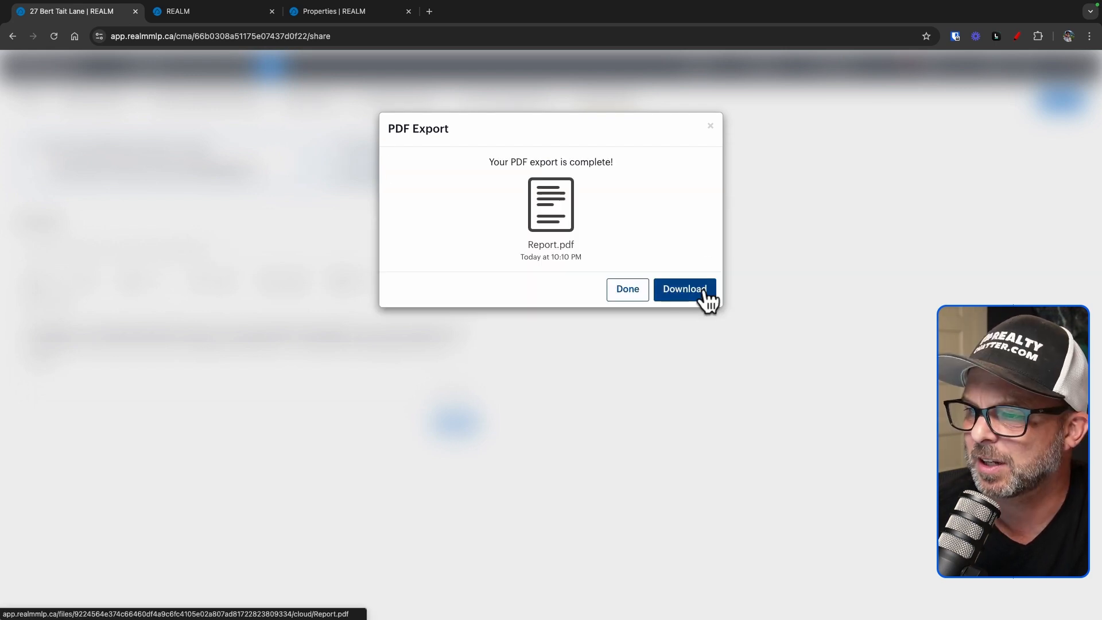
Download the finished Report.pdf and dismiss the export dialog and contact suggestions
click(707, 294)
click(739, 357)
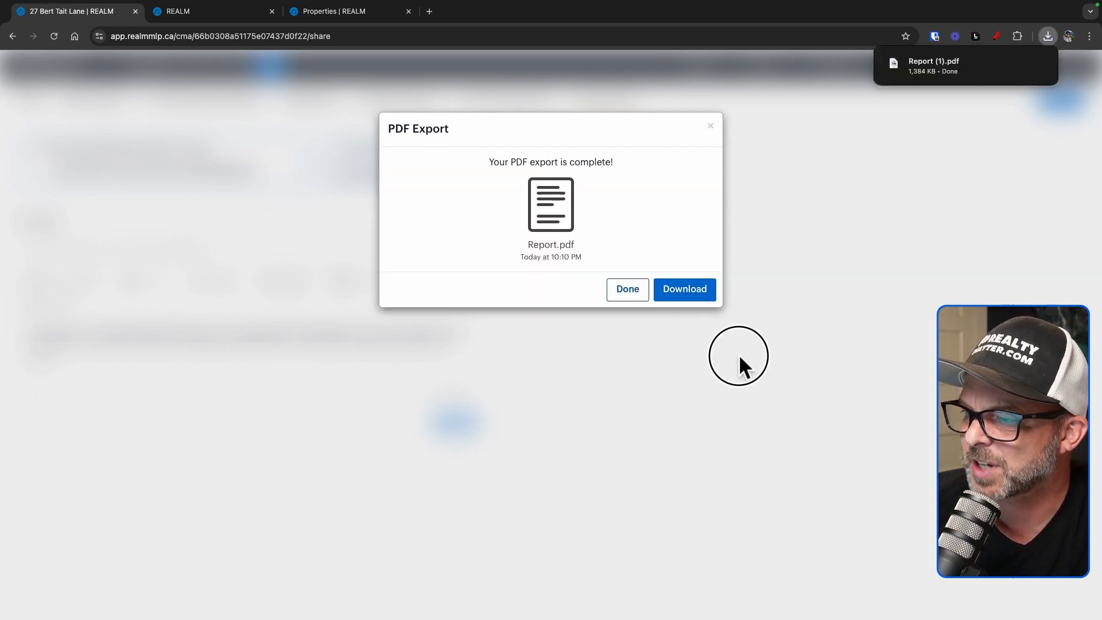
click(84, 250)
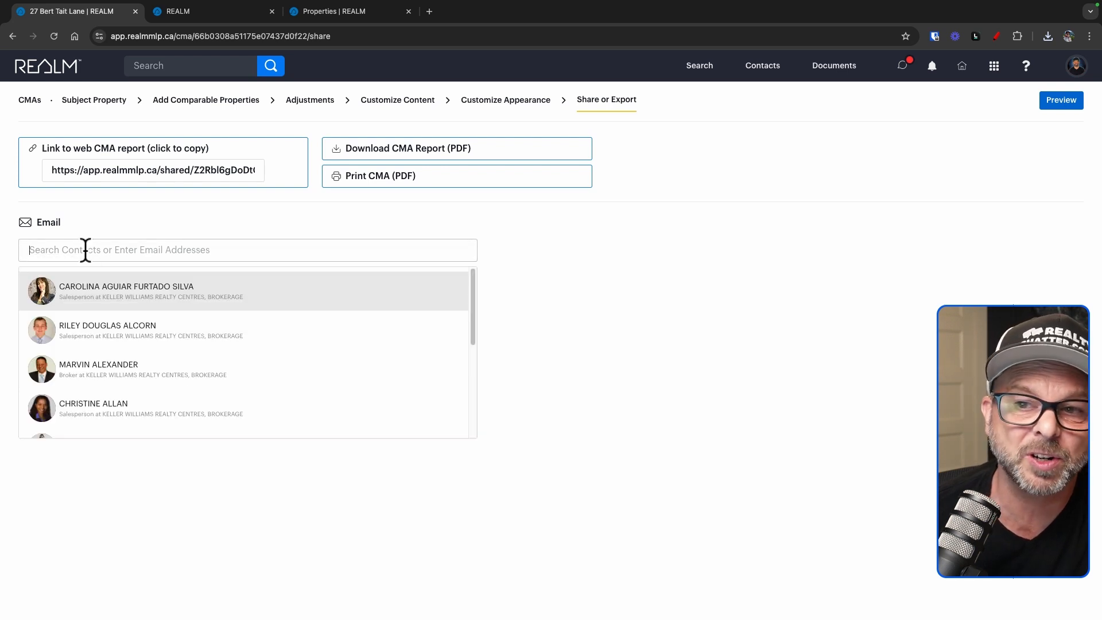
click(604, 308)
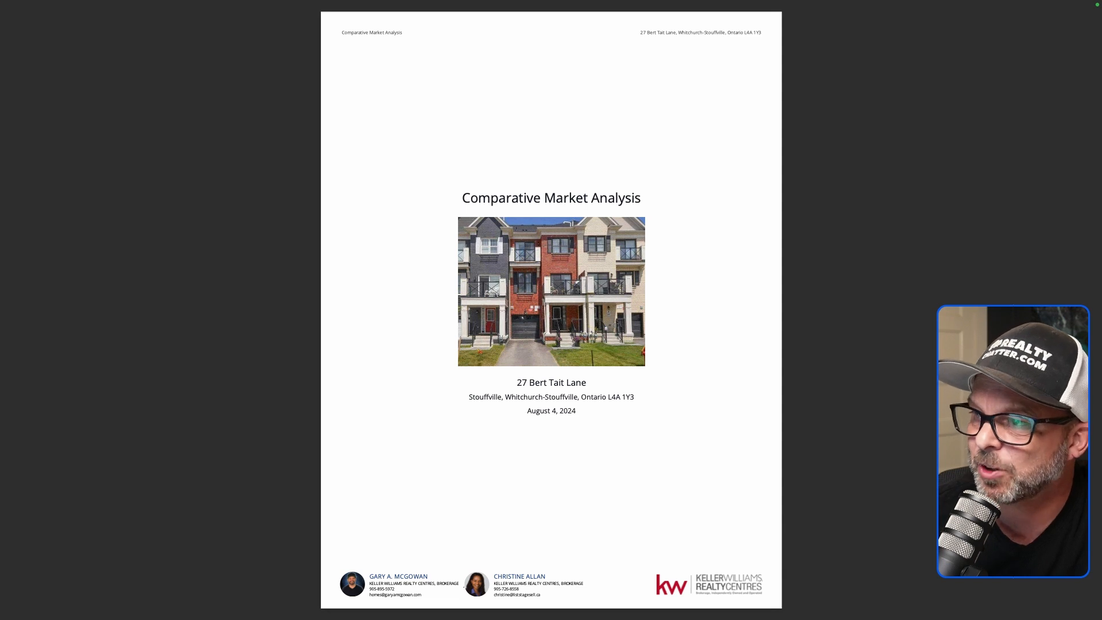
Page the PDF from the cover and Table of Contents to the Comparable Property List on page 3
key(Right)
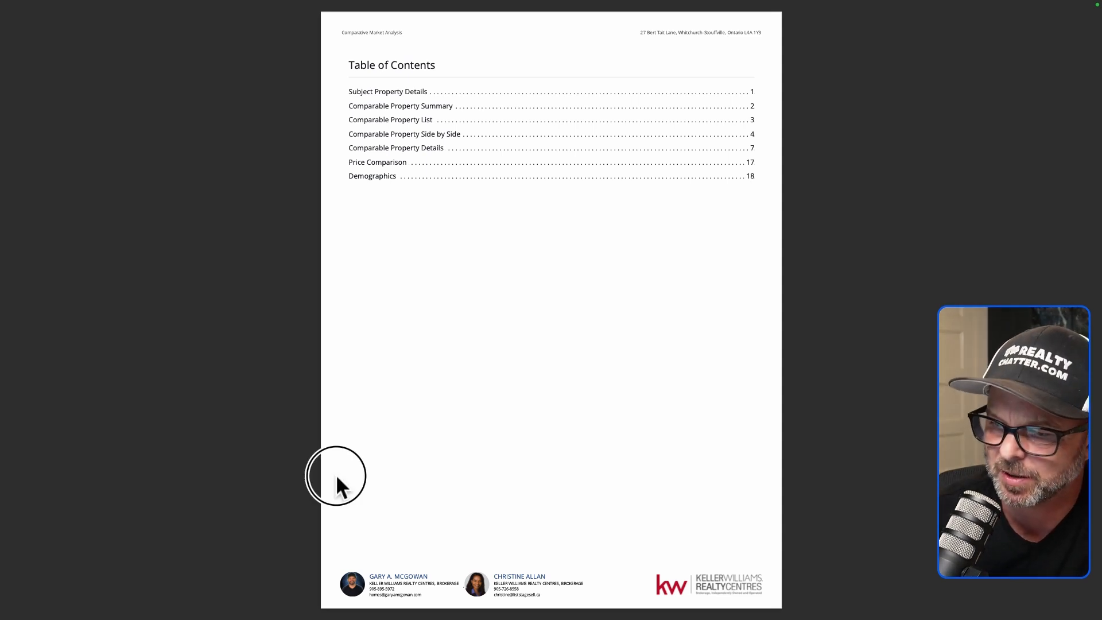
scroll(337, 478, down, 3)
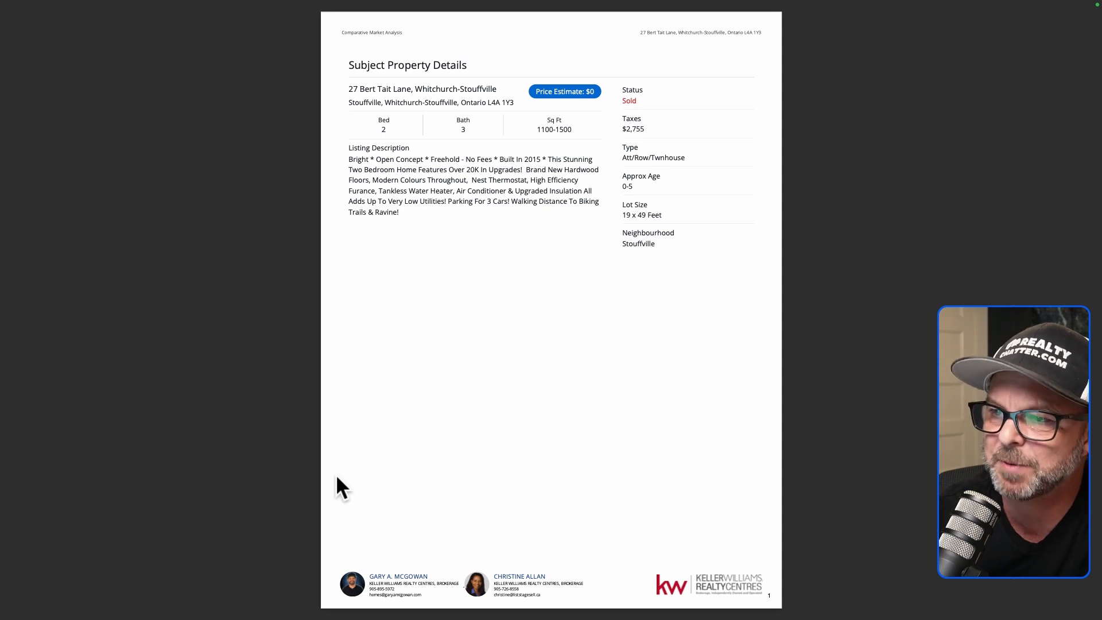
scroll(336, 477, down, 3)
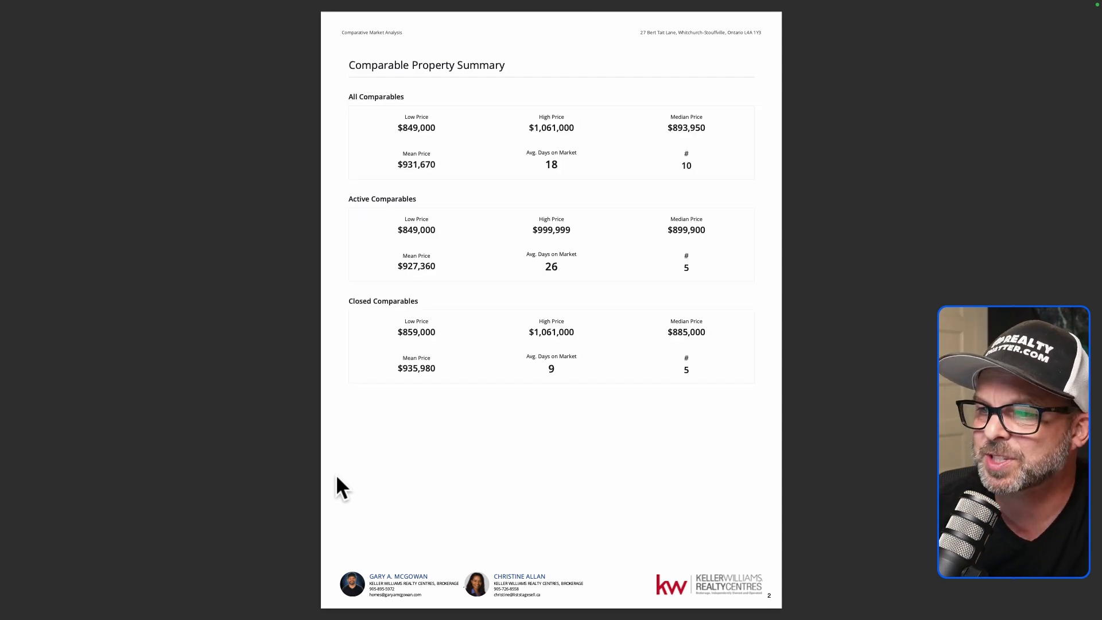
scroll(336, 474, down, 3)
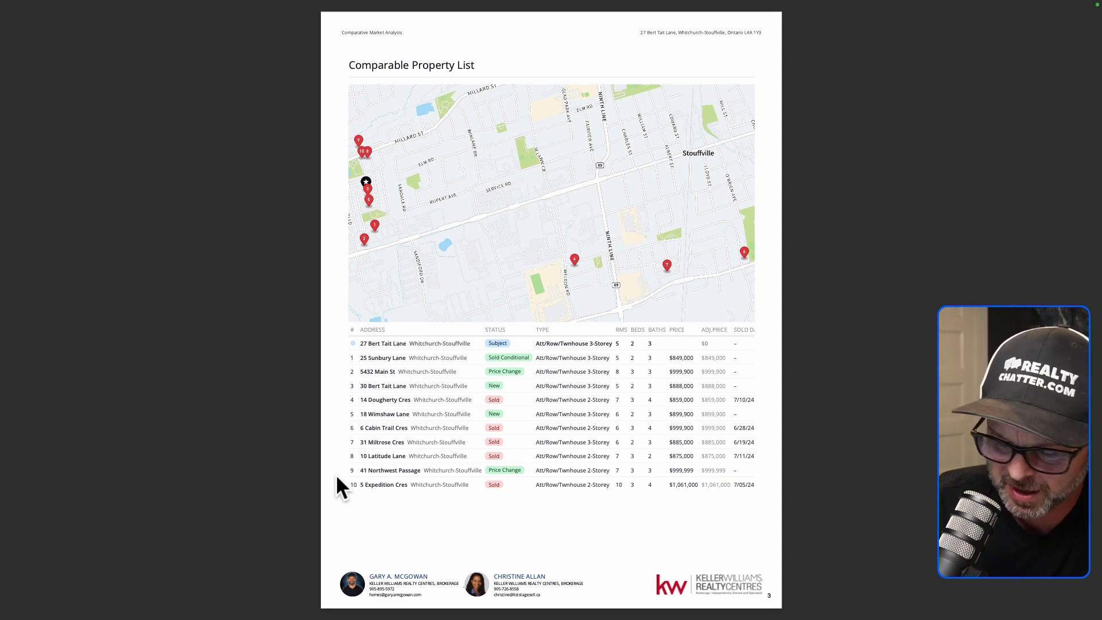
key(Right)
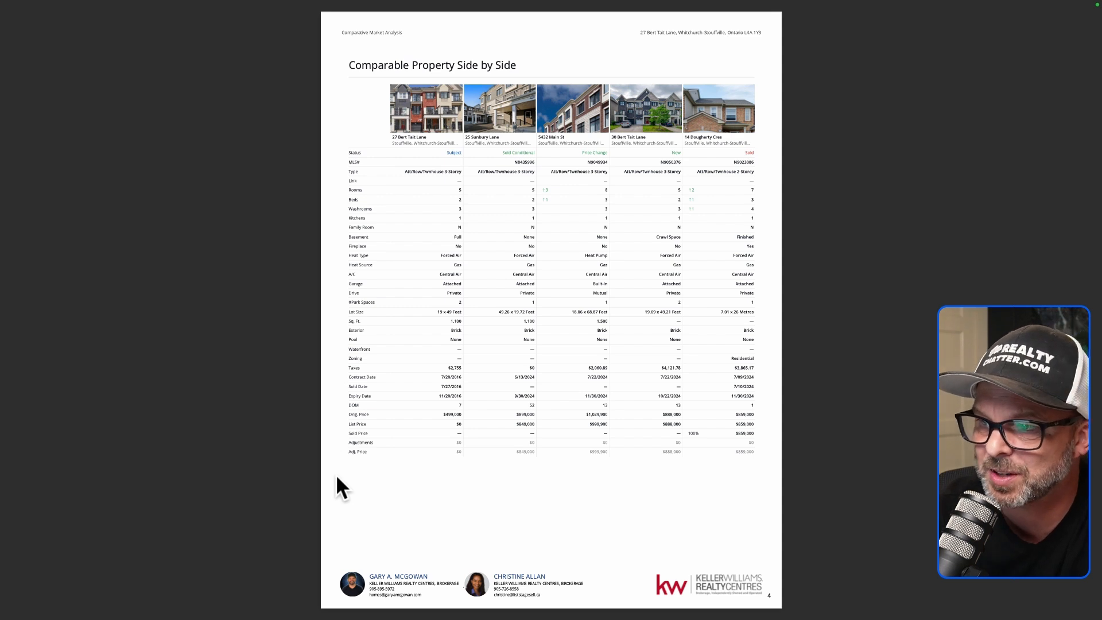
key(Right)
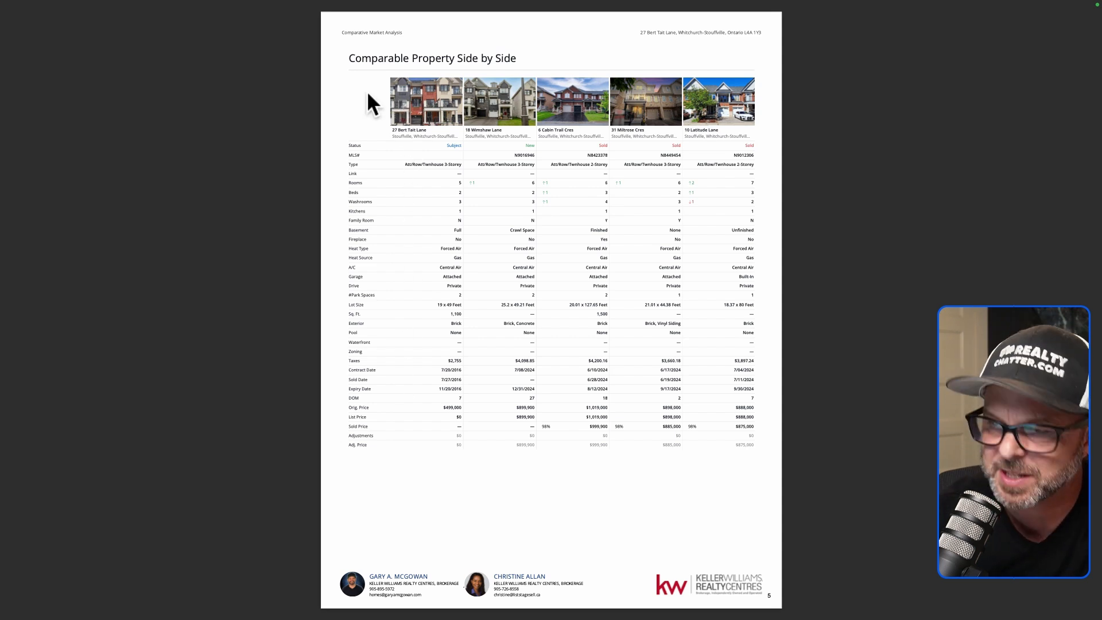
key(Right)
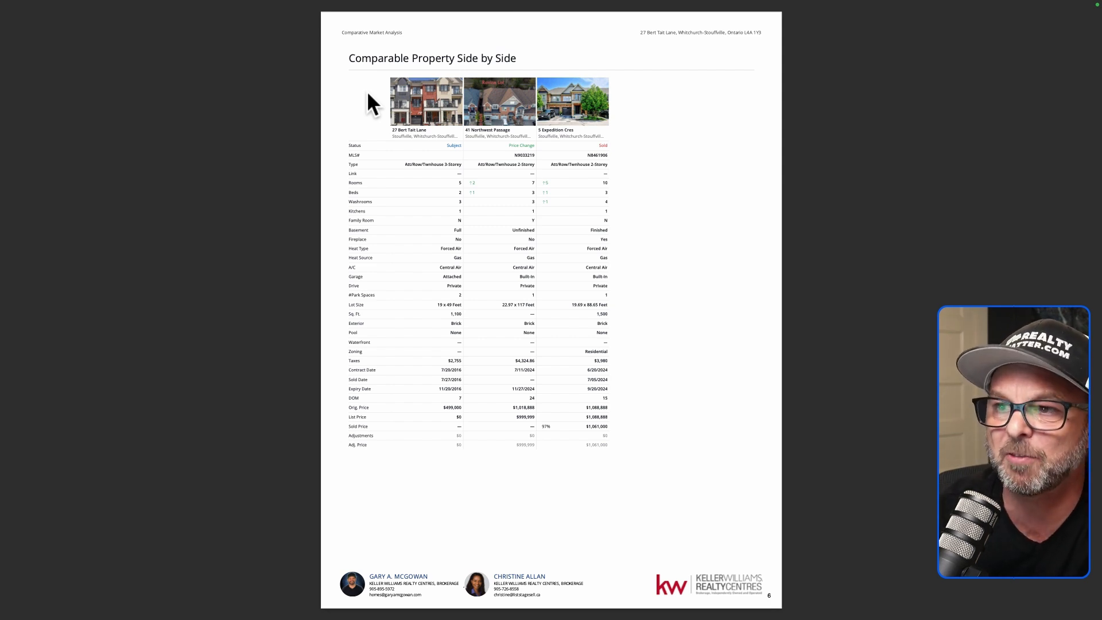
key(Right)
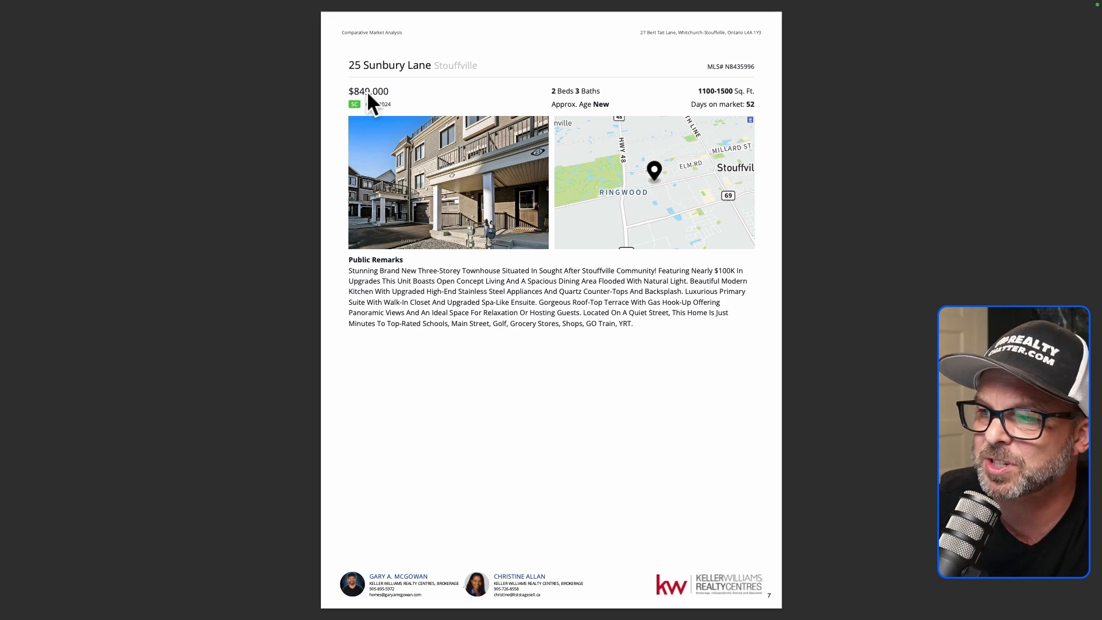
key(Right)
key(Right)
key(Right)
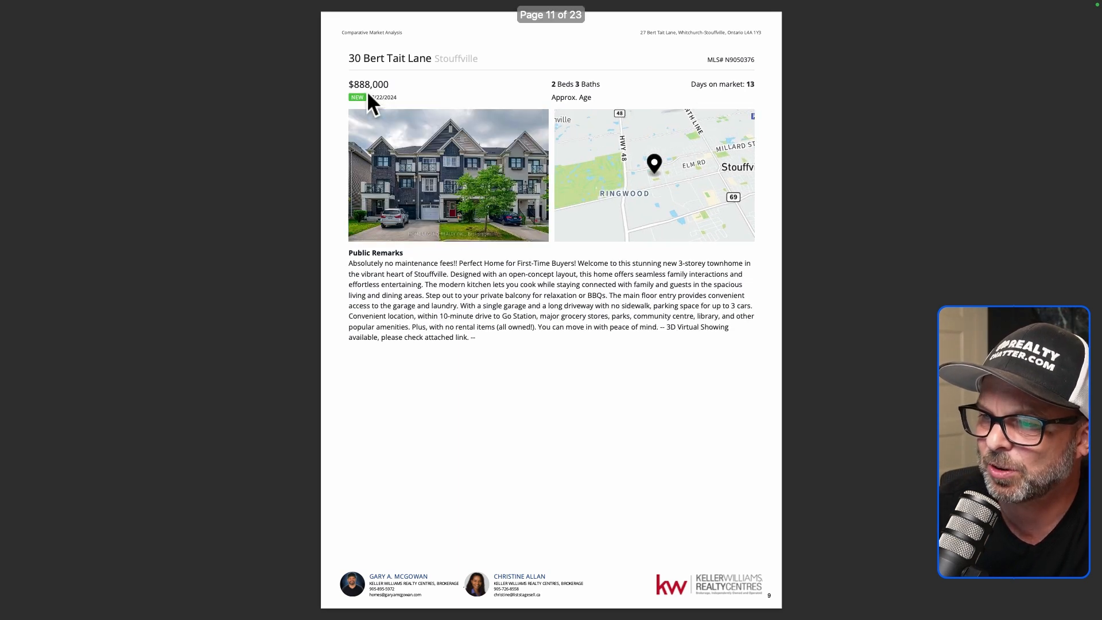
key(Right)
key(Right)
key(Right)
key(Right)
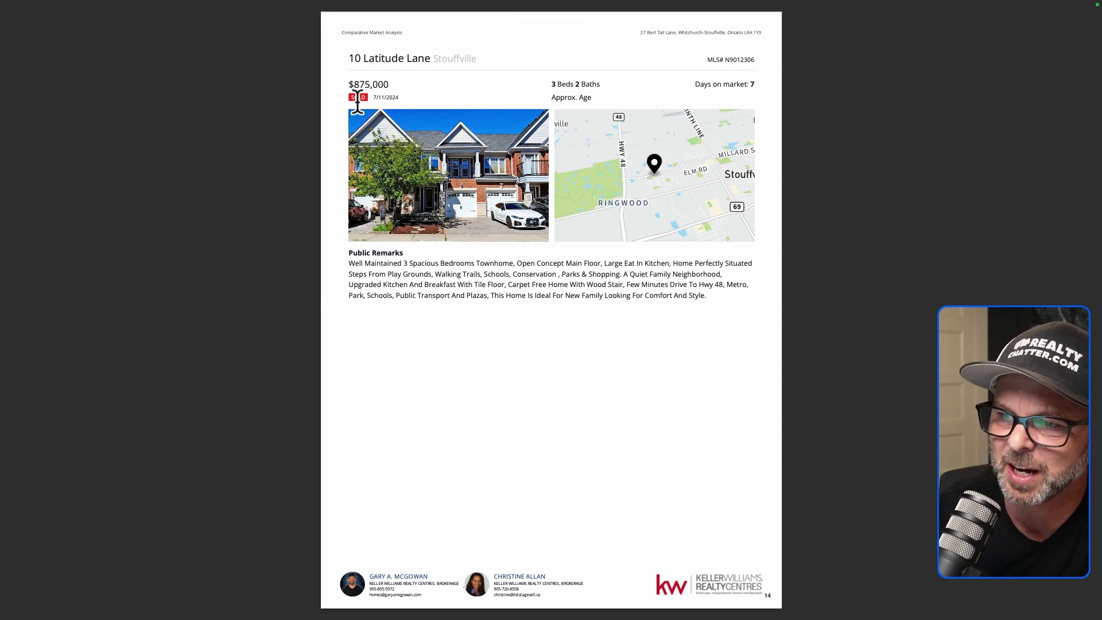
key(Right)
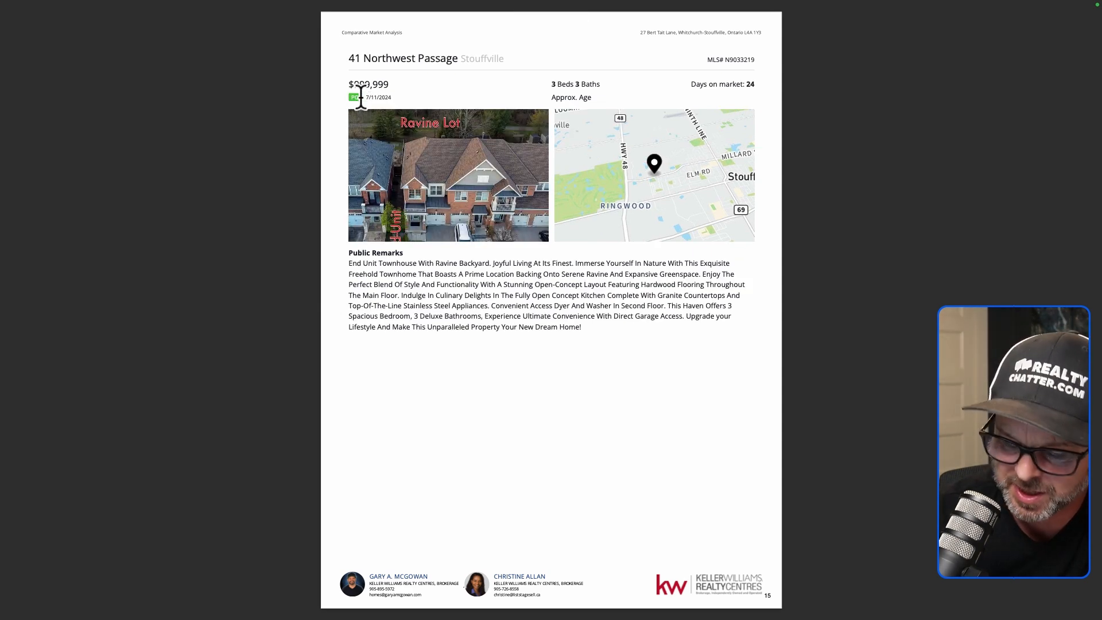
key(Right)
key(Right)
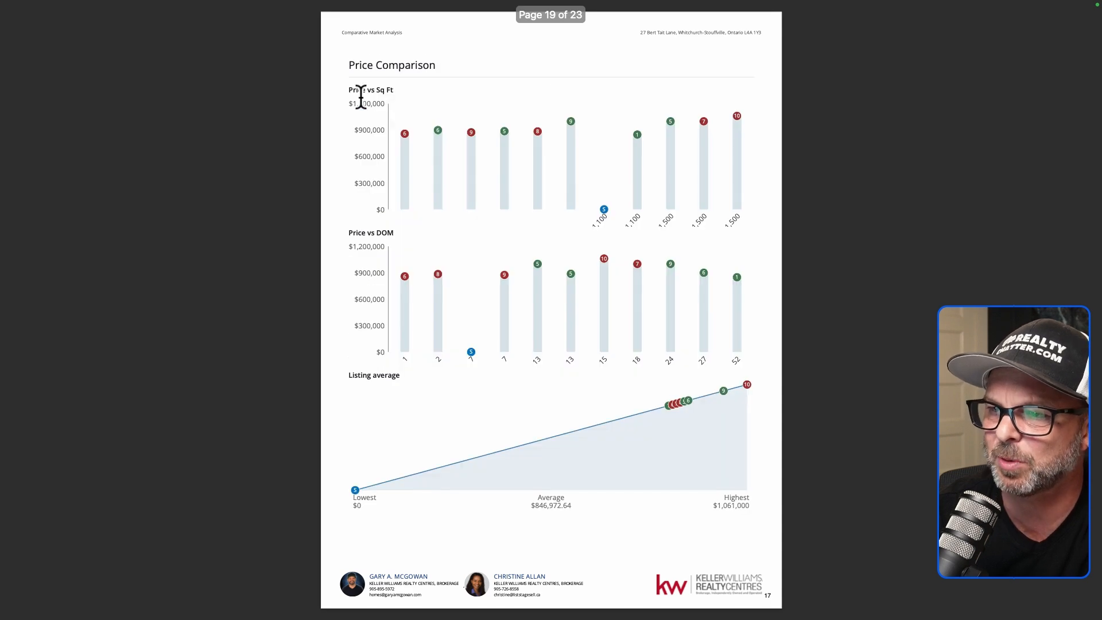
key(Right)
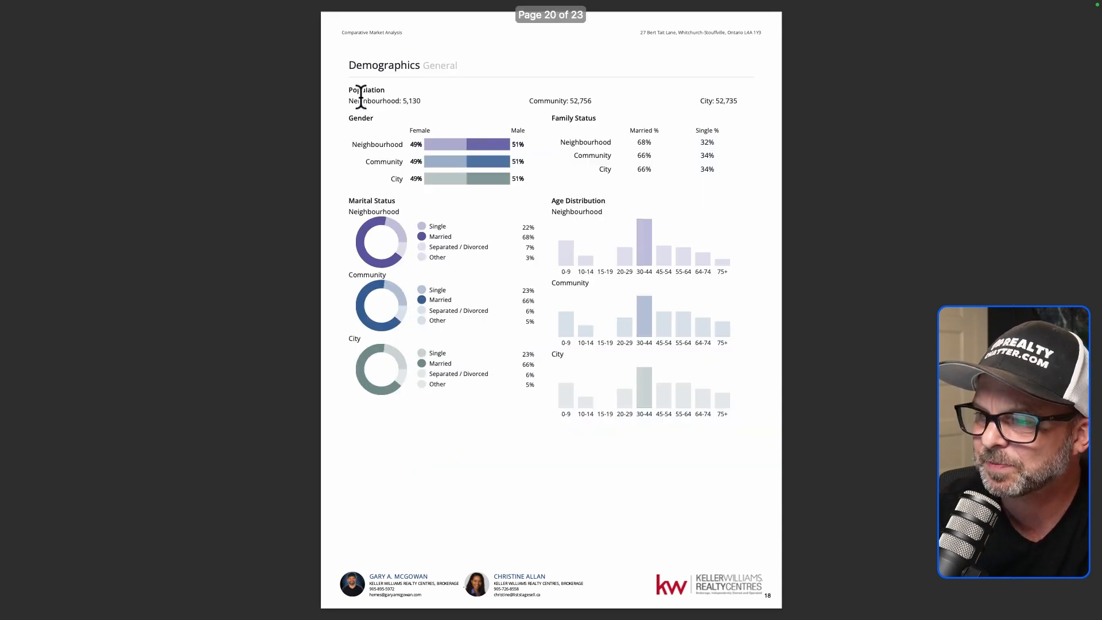
key(Right)
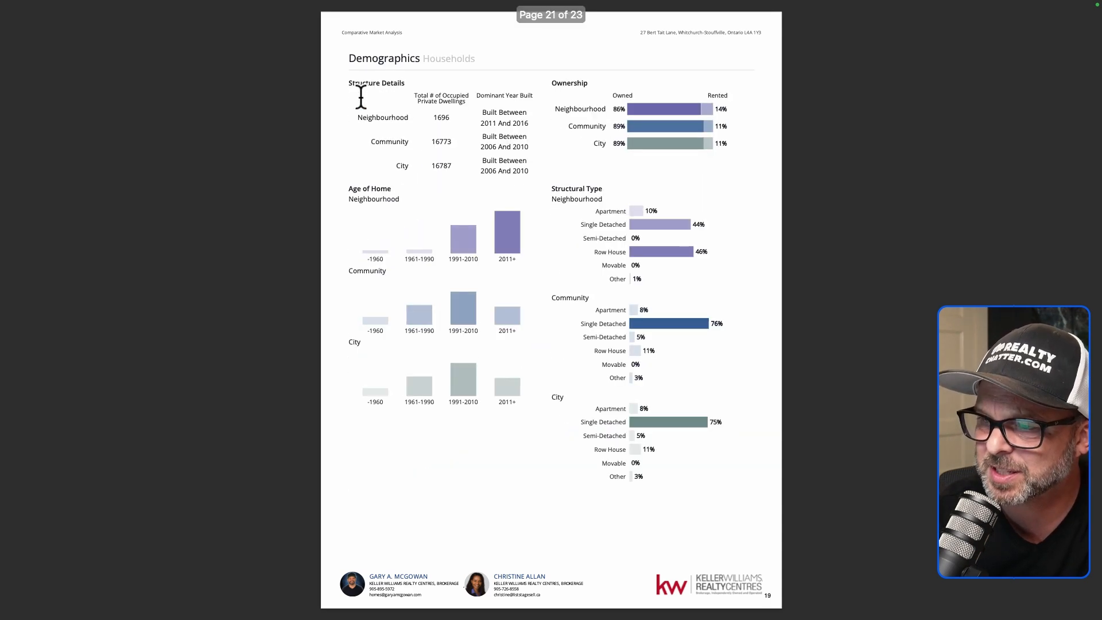
key(Right)
key(Right)
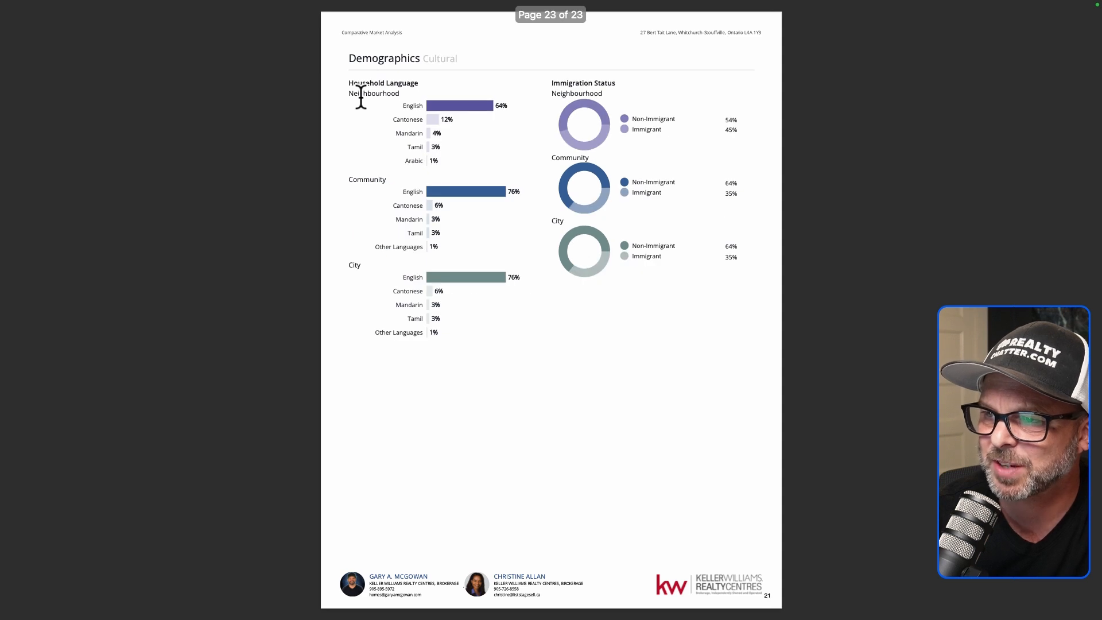